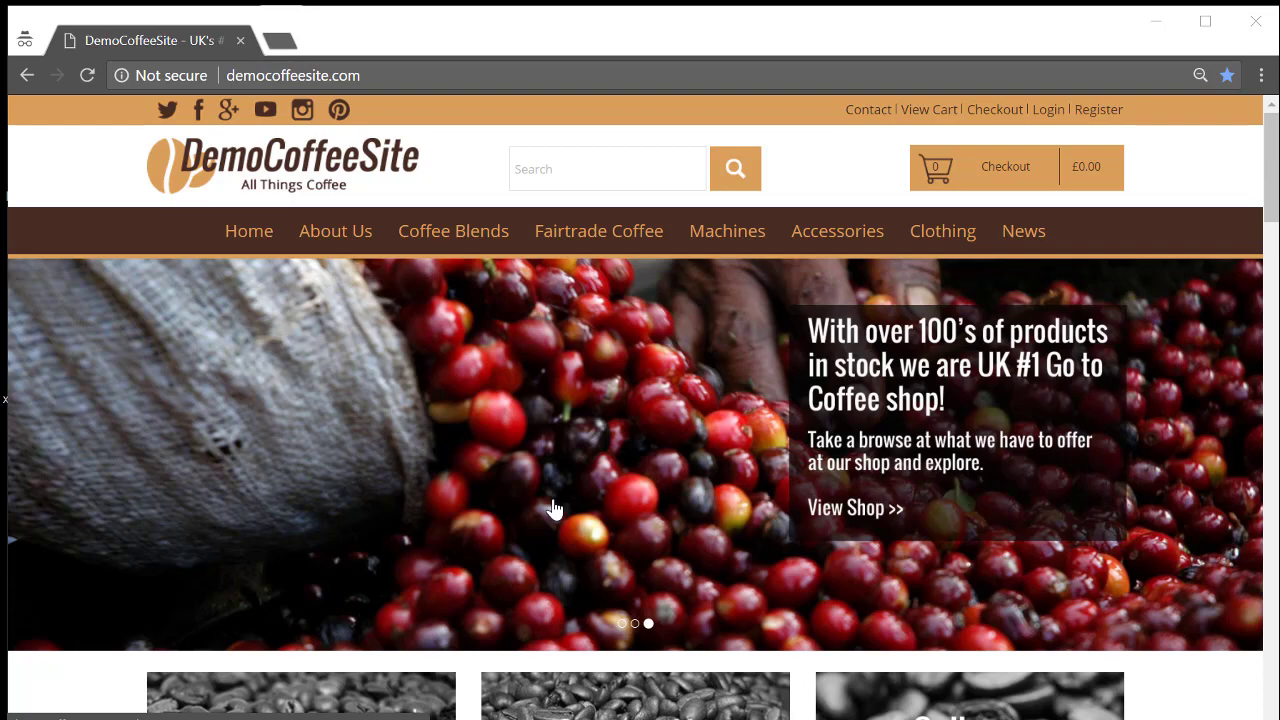
# Cycle through the three hero slides on the DemoCoffeeSite homepage.
pyautogui.click(633, 625)
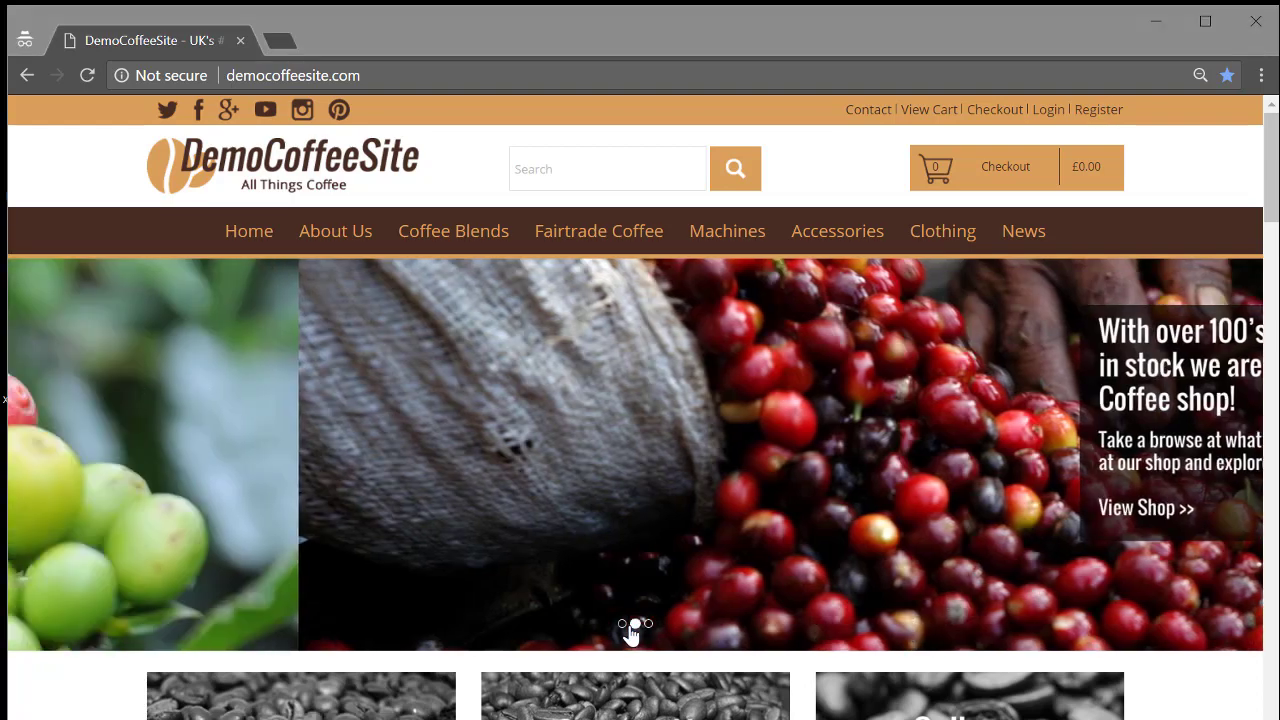
pyautogui.click(622, 624)
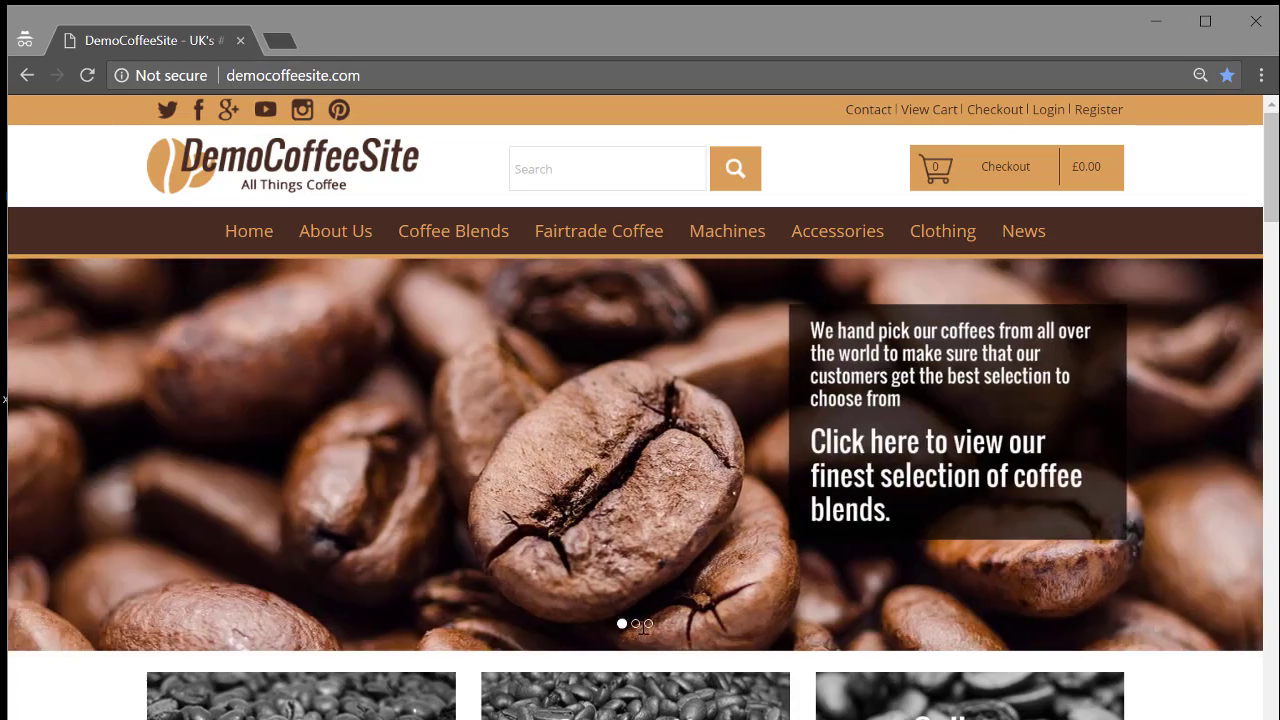
pyautogui.click(648, 624)
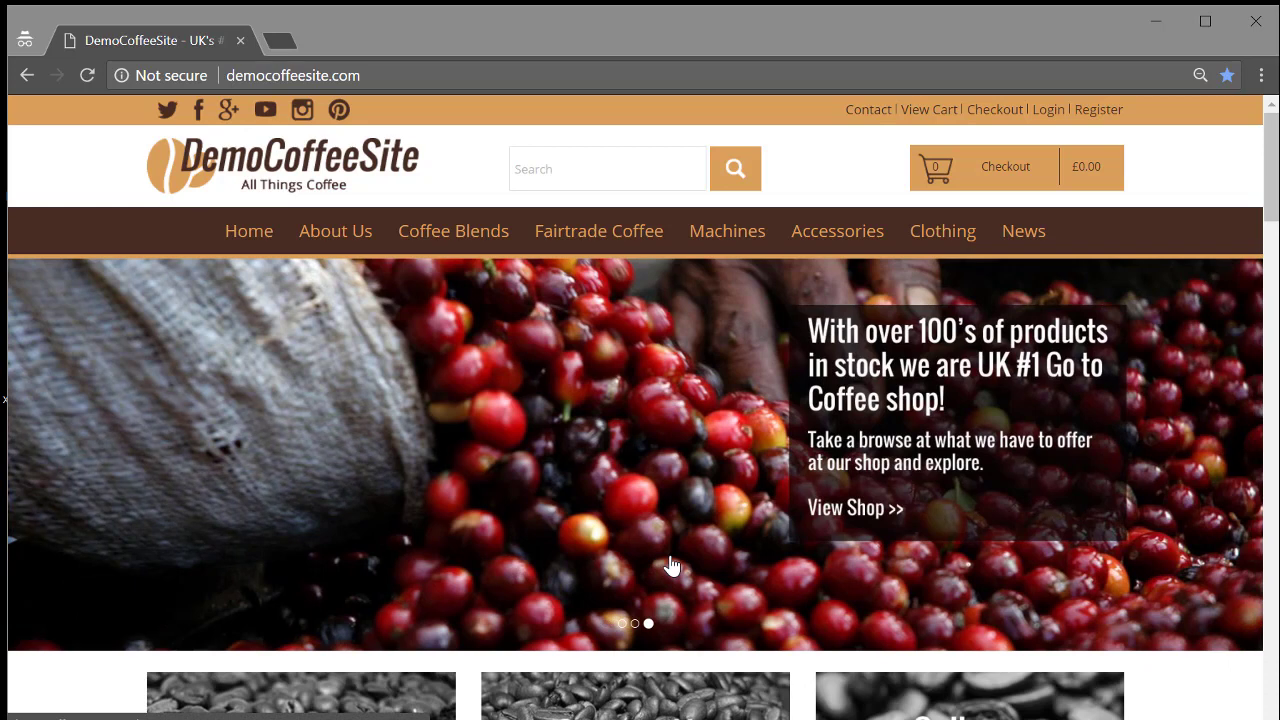
pyautogui.scroll(-1, 610, 528)
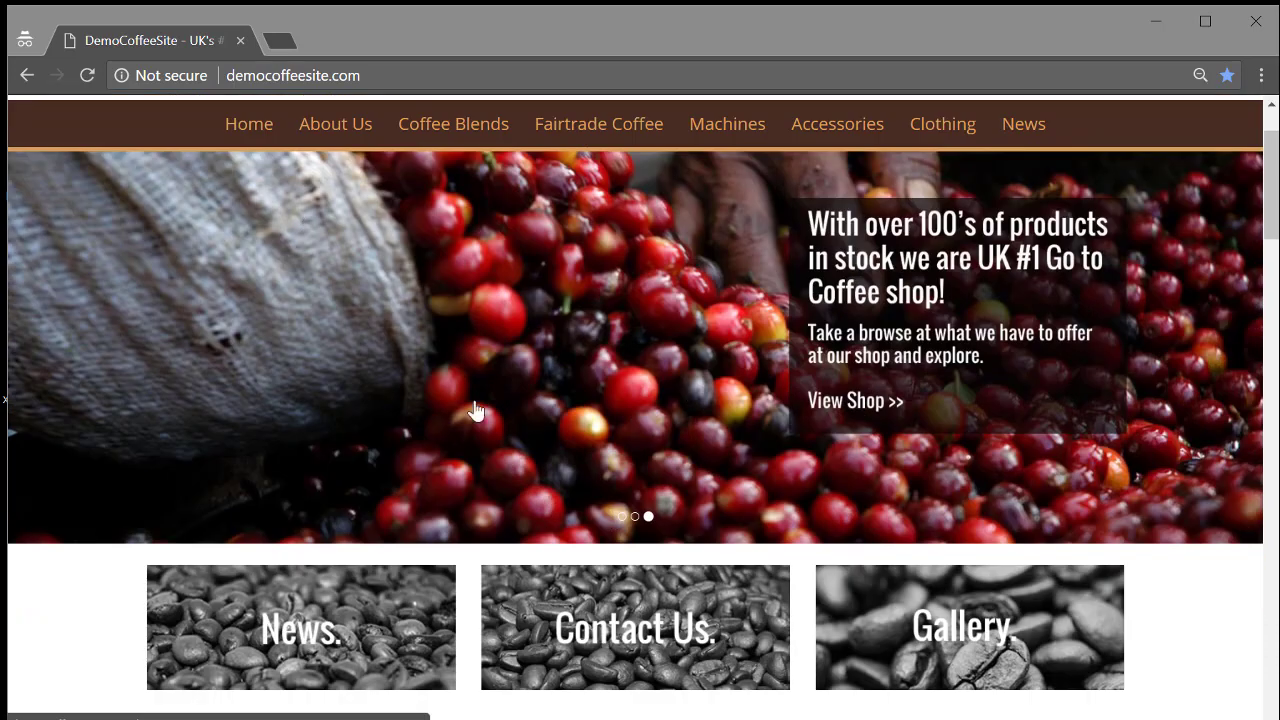
# Open the News page and scroll through its articles.
pyautogui.click(309, 630)
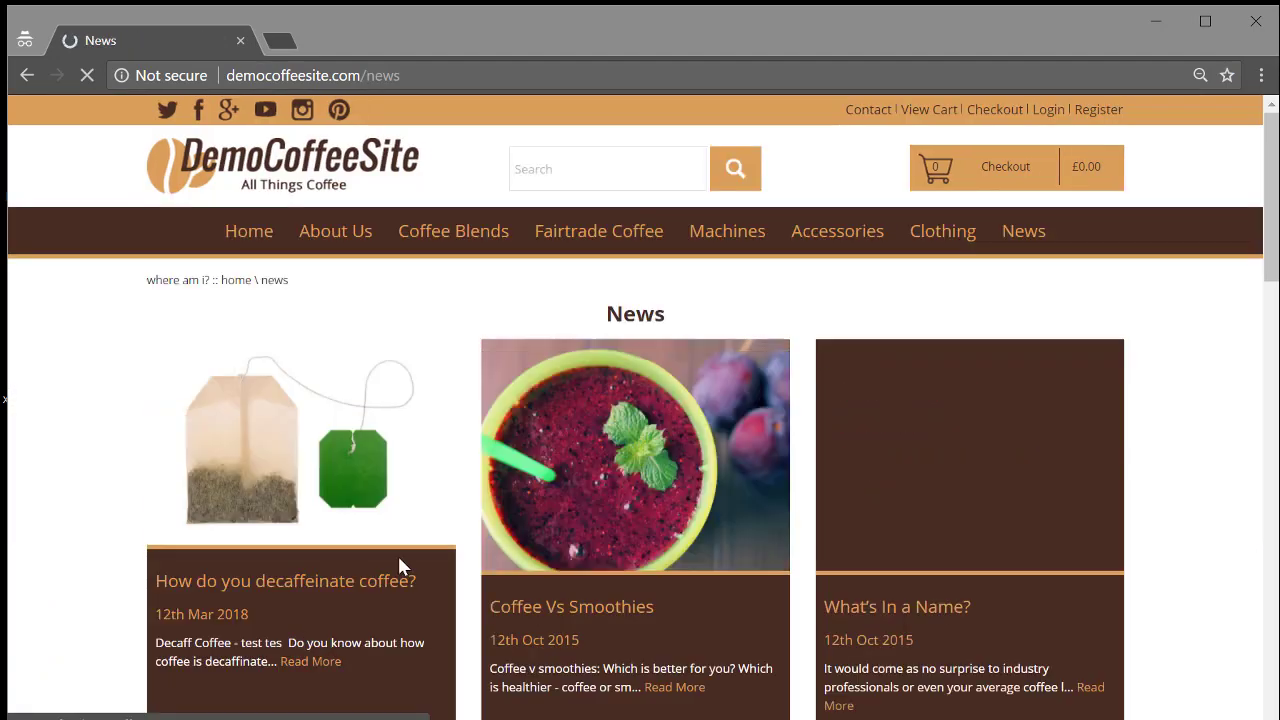
pyautogui.scroll(-7, 525, 410)
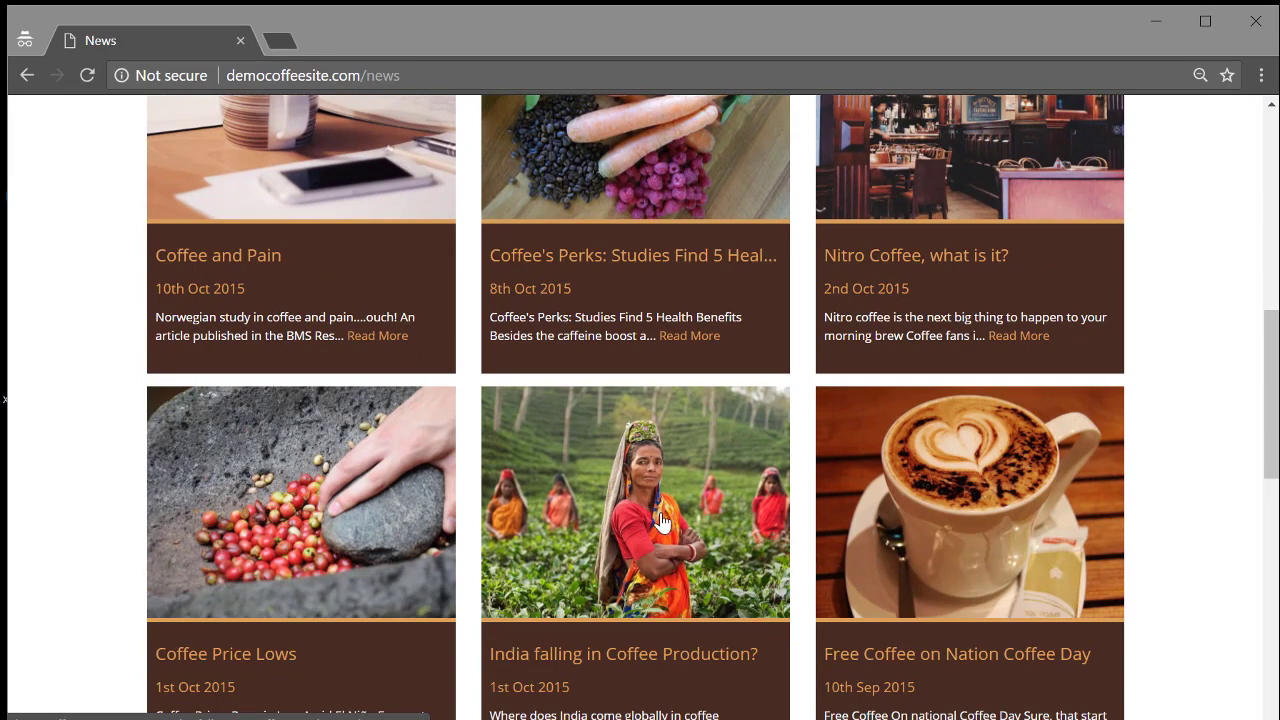
pyautogui.scroll(-1, 475, 583)
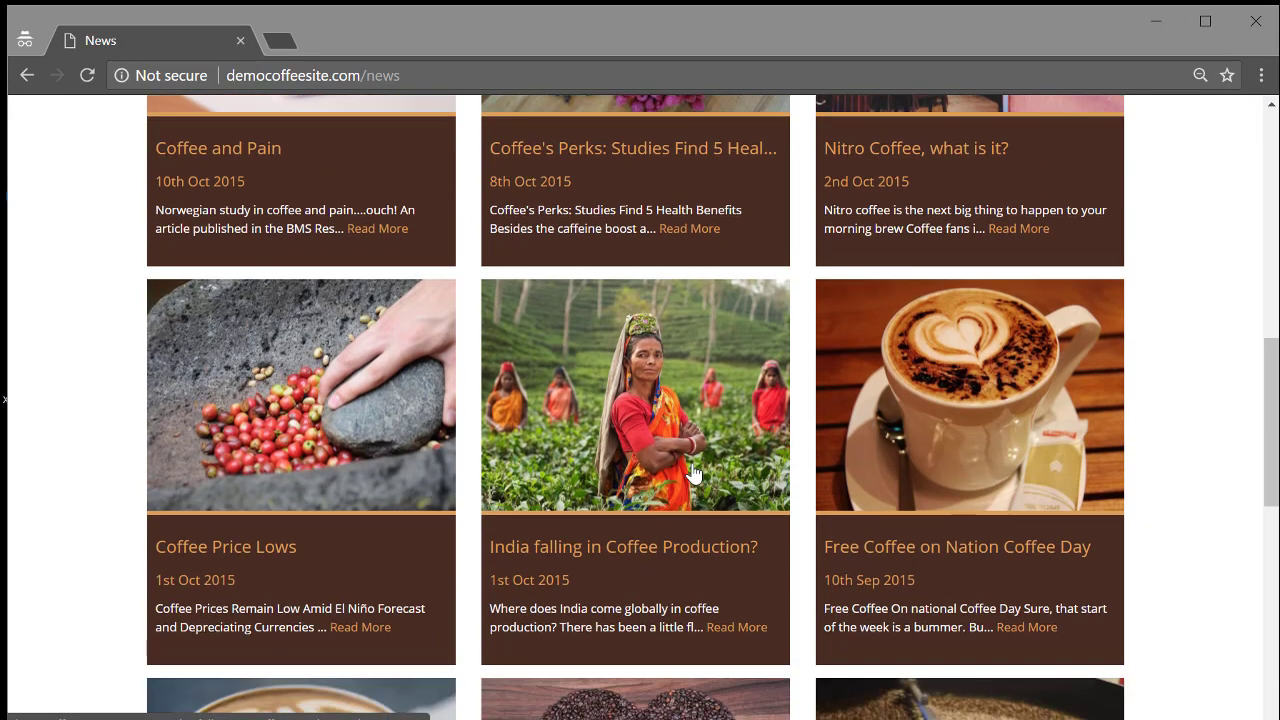
pyautogui.scroll(-3, 466, 514)
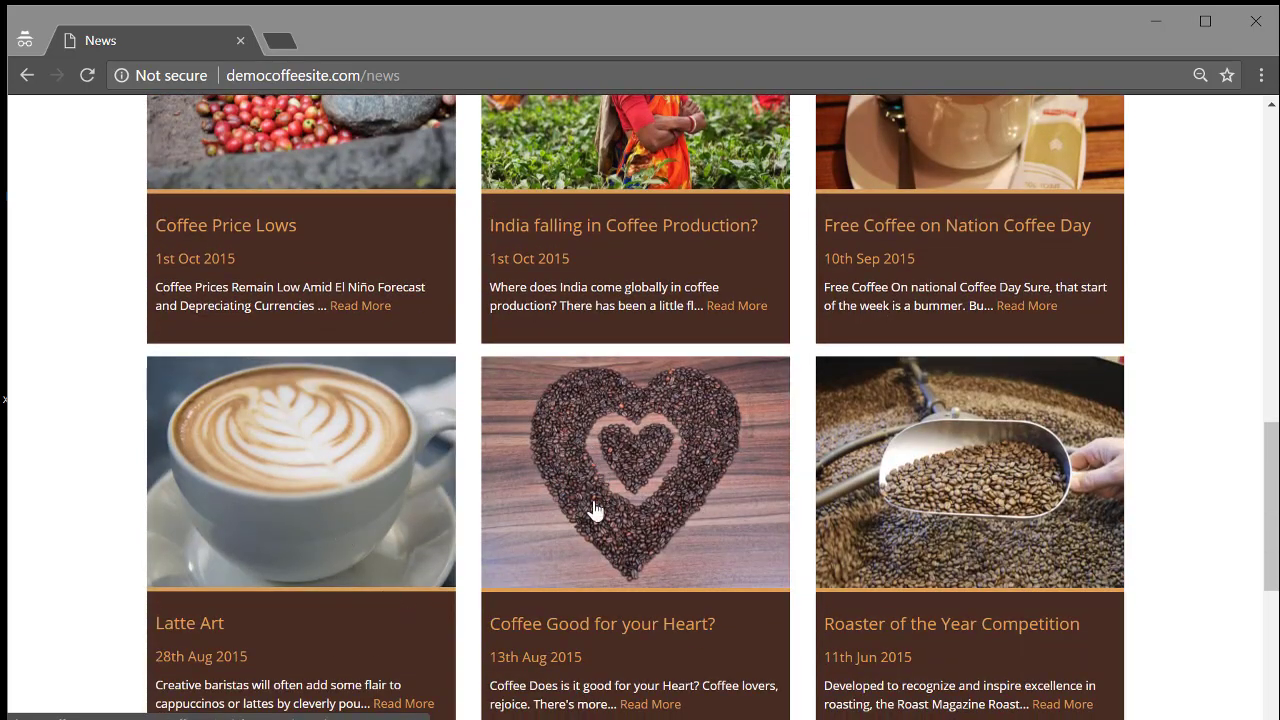
pyautogui.scroll(4, 655, 565)
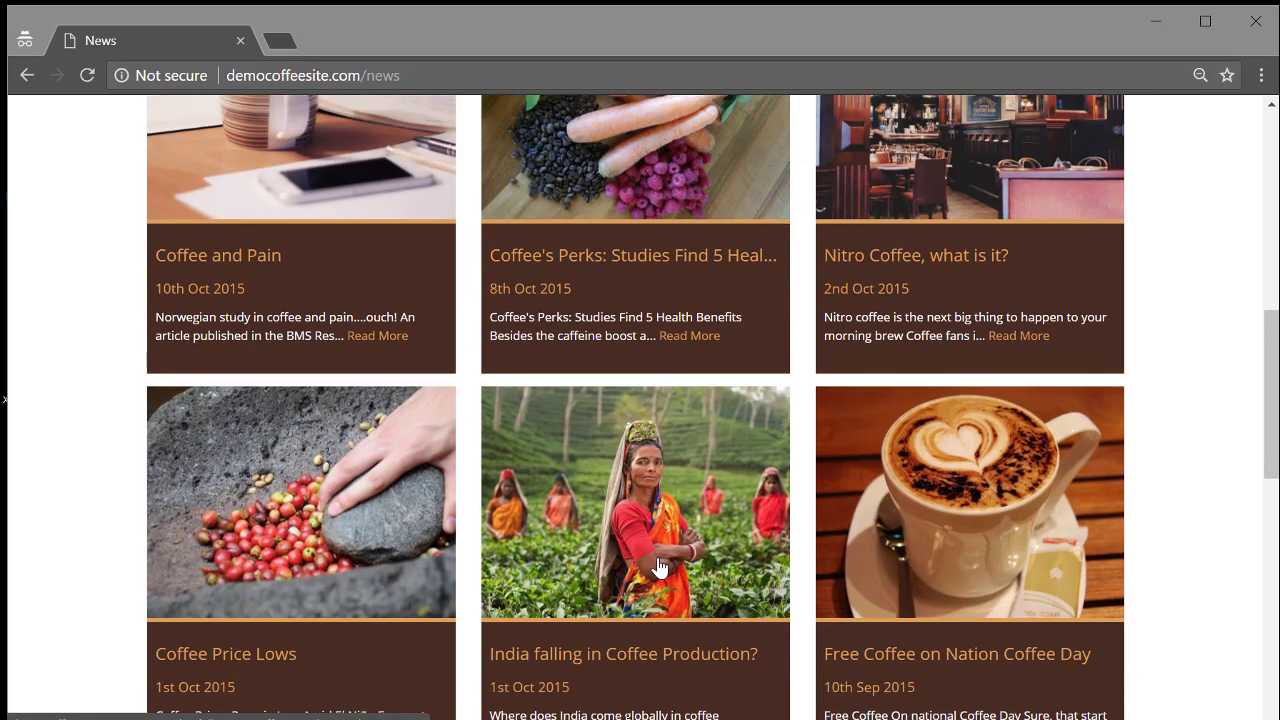
pyautogui.scroll(3, 659, 567)
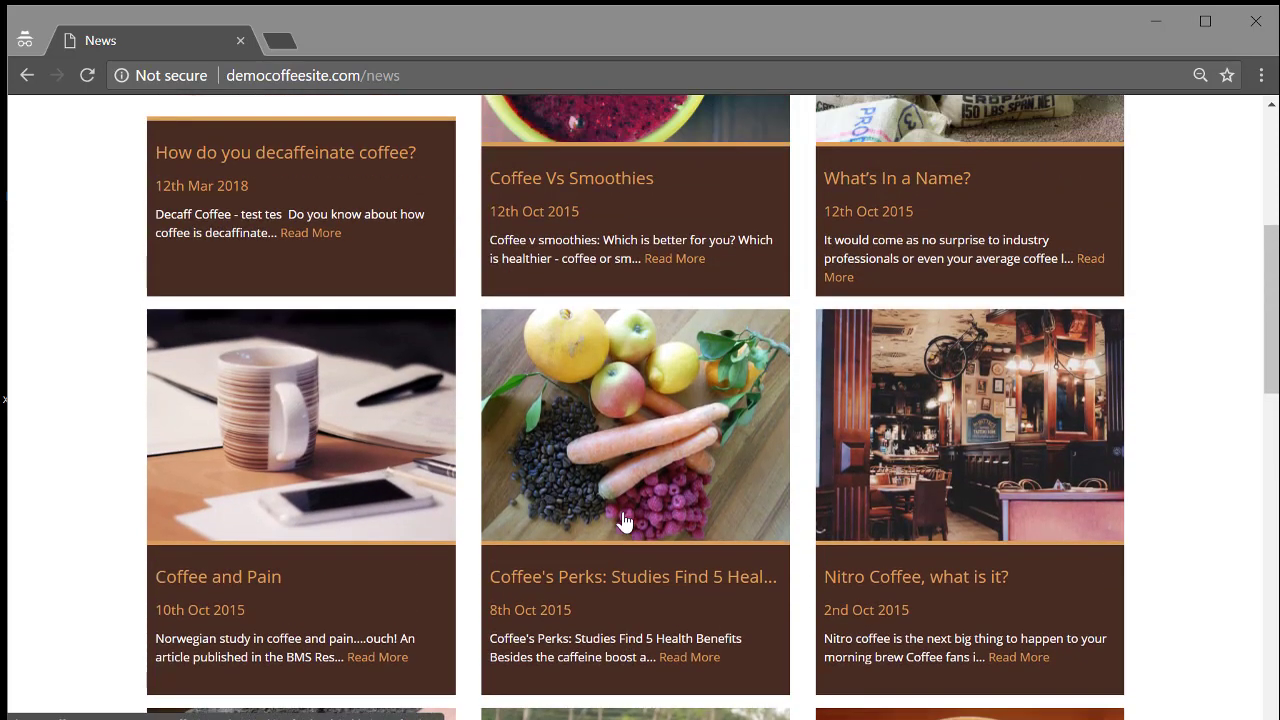
pyautogui.scroll(3, 624, 530)
pyautogui.scroll(1, 624, 521)
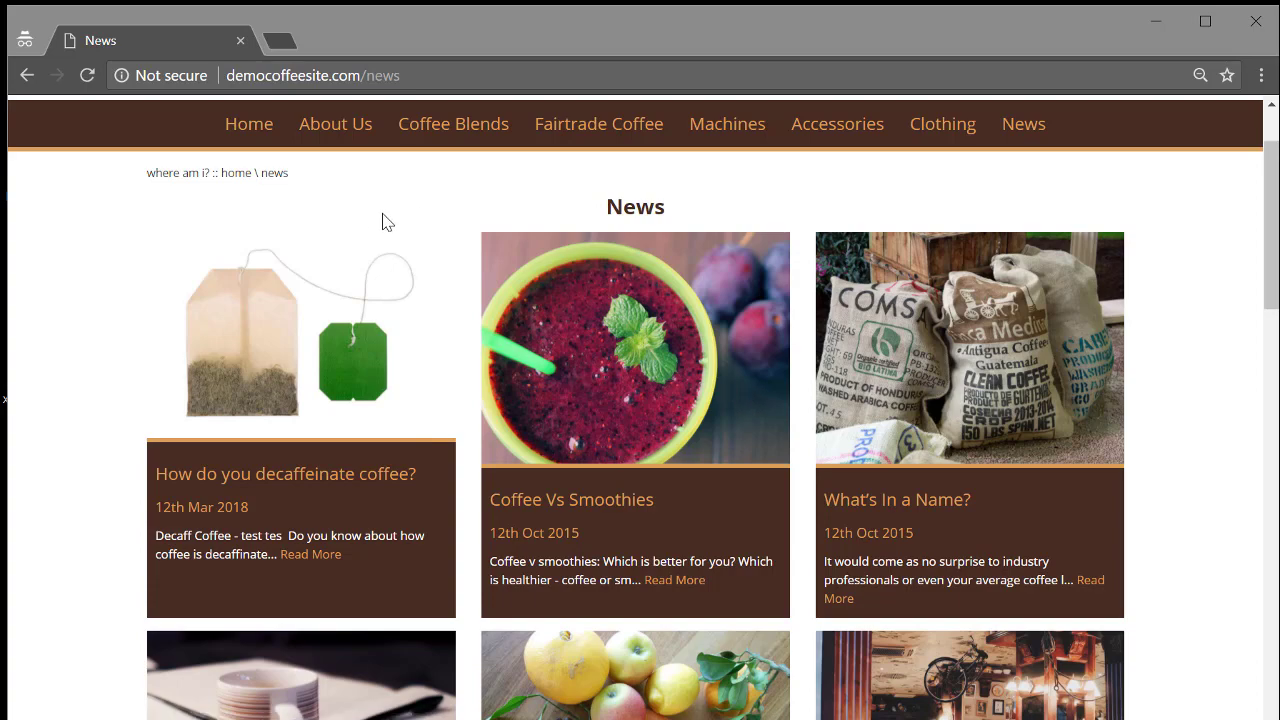
# Return to the home page and open the Gallery page.
pyautogui.click(252, 124)
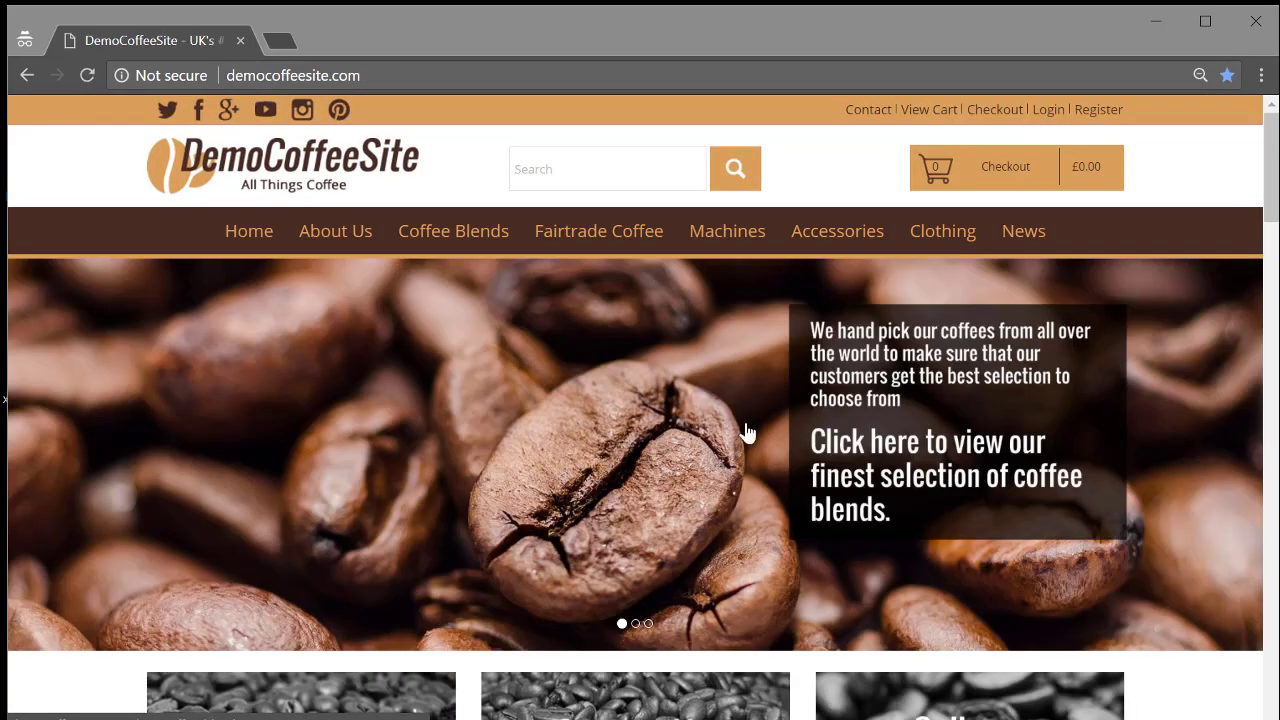
pyautogui.scroll(-3, 829, 443)
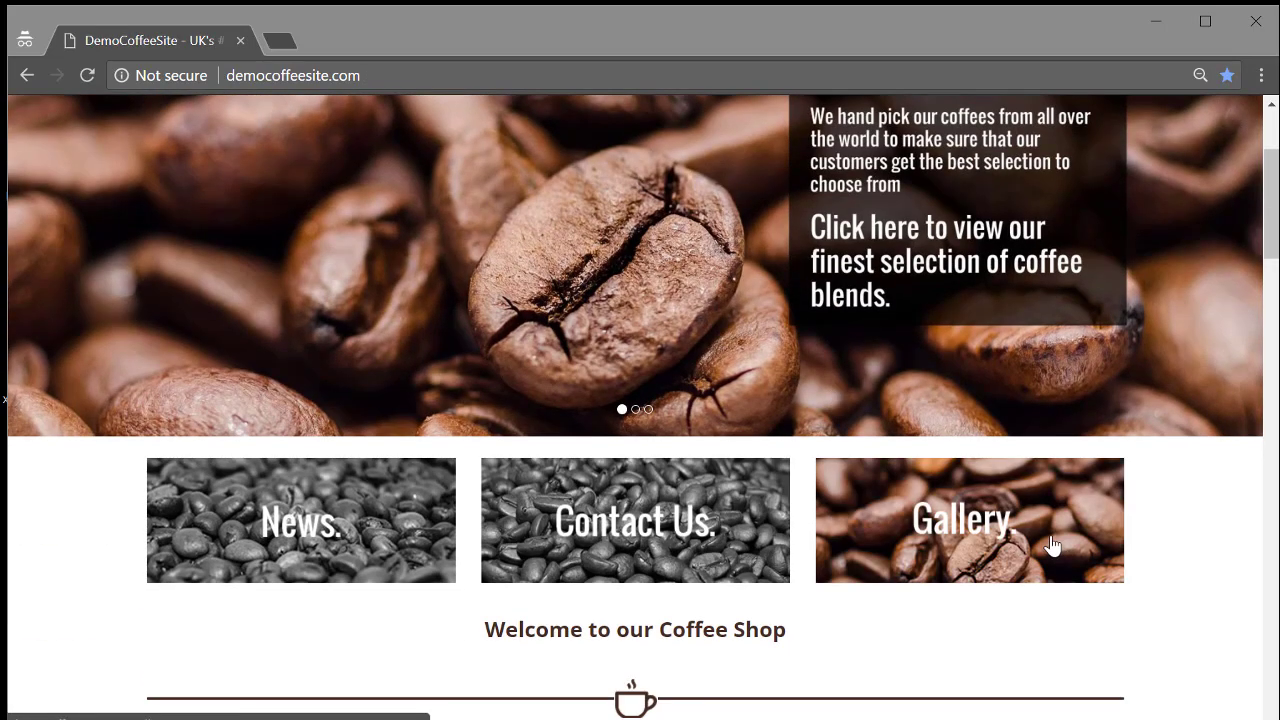
pyautogui.click(1052, 544)
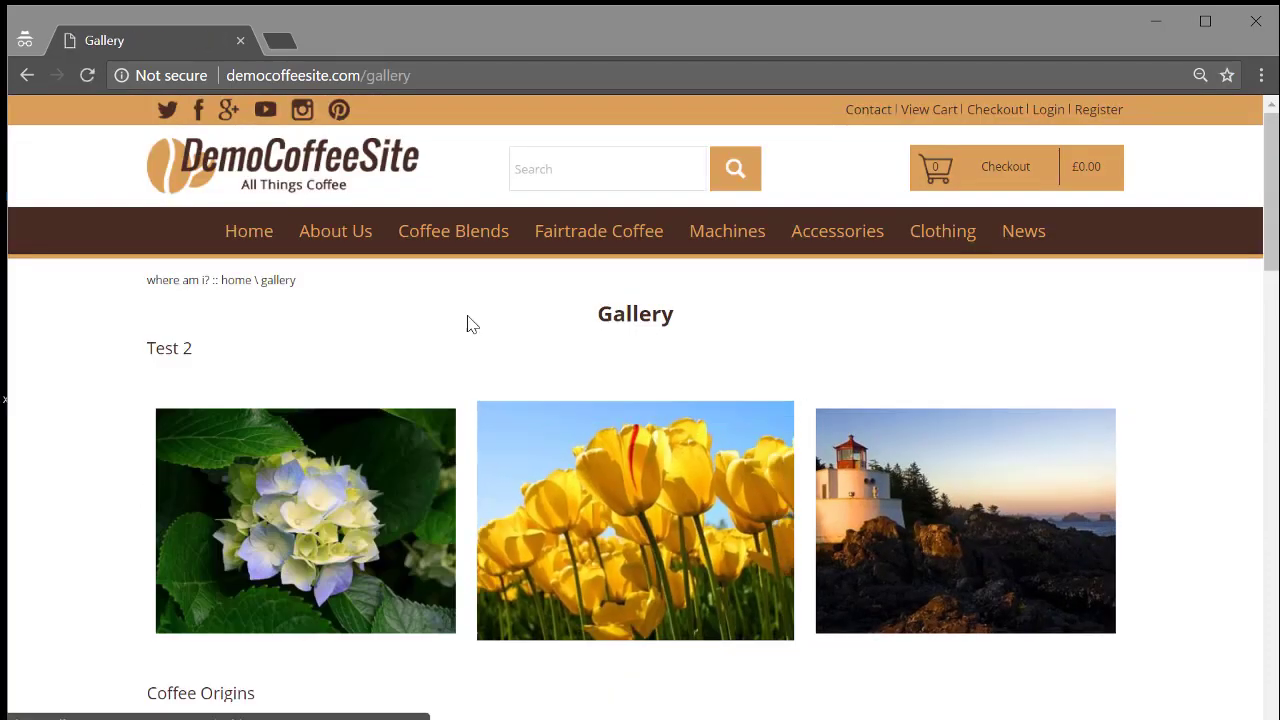
pyautogui.scroll(-1, 266, 345)
pyautogui.scroll(-12, 266, 345)
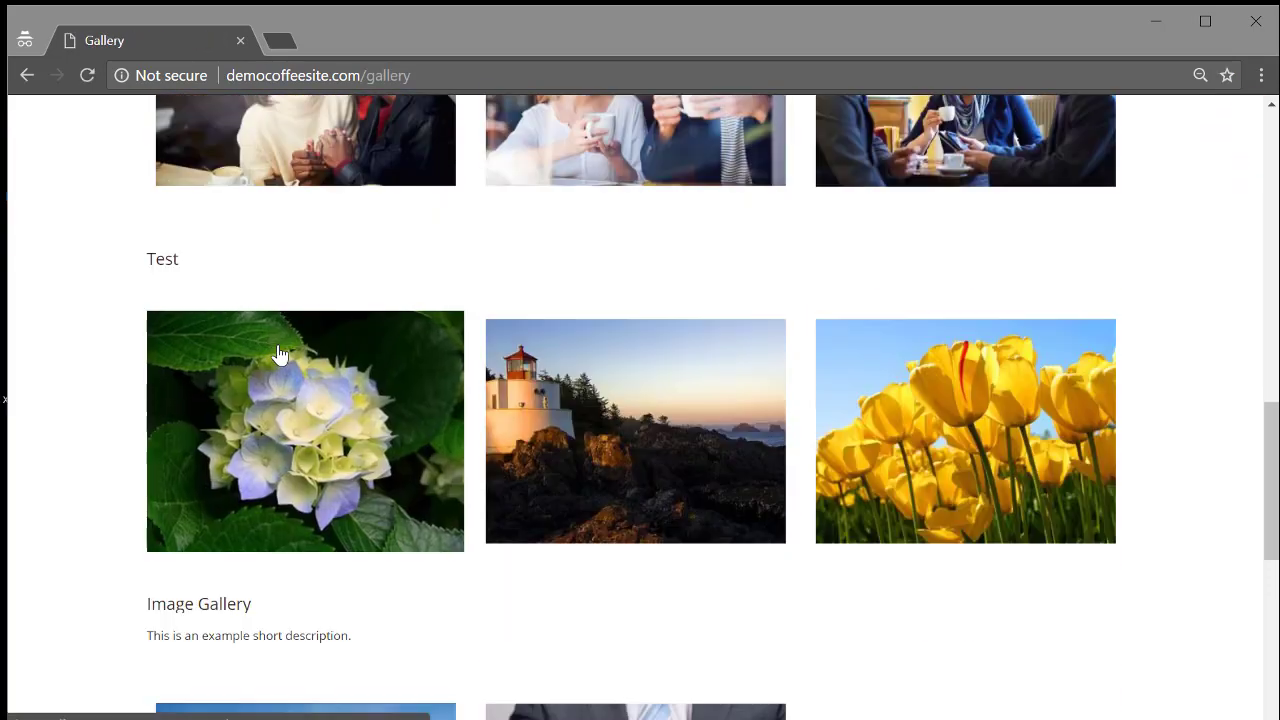
pyautogui.scroll(3, 280, 360)
# View the first three customer photos enlarged, then return to the home page.
pyautogui.click(308, 398)
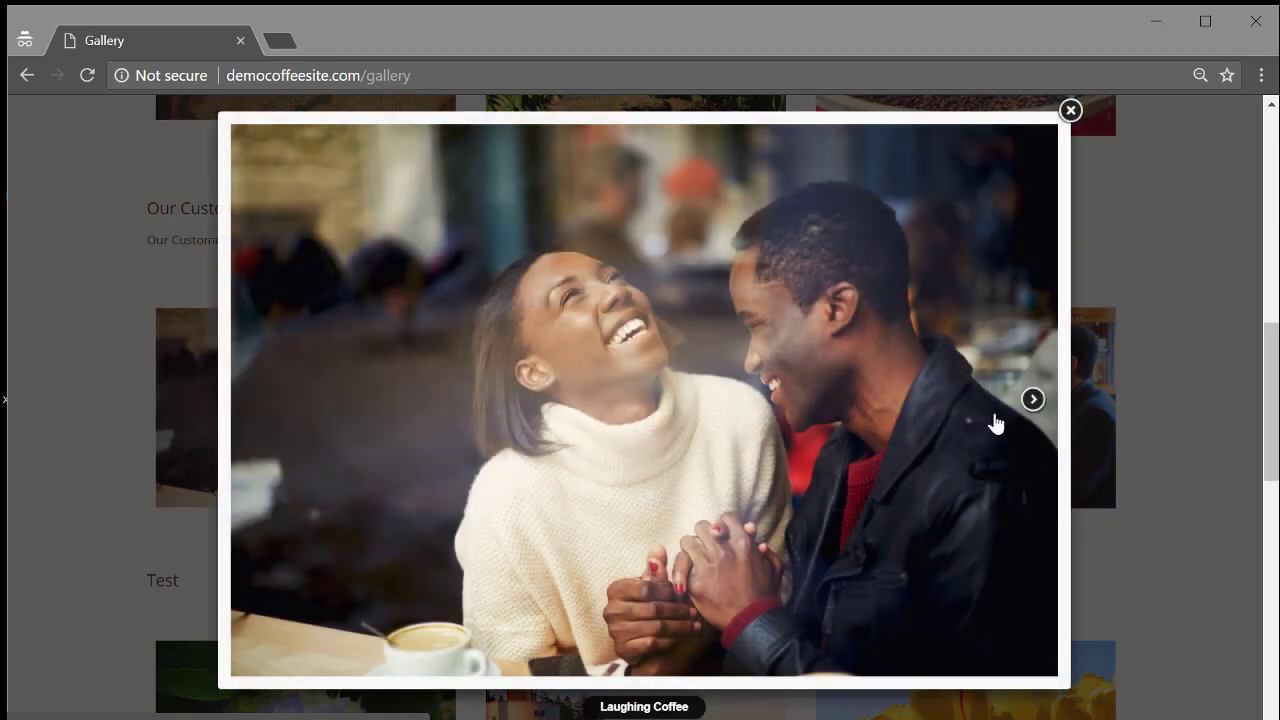
pyautogui.click(1022, 420)
pyautogui.click(1022, 420)
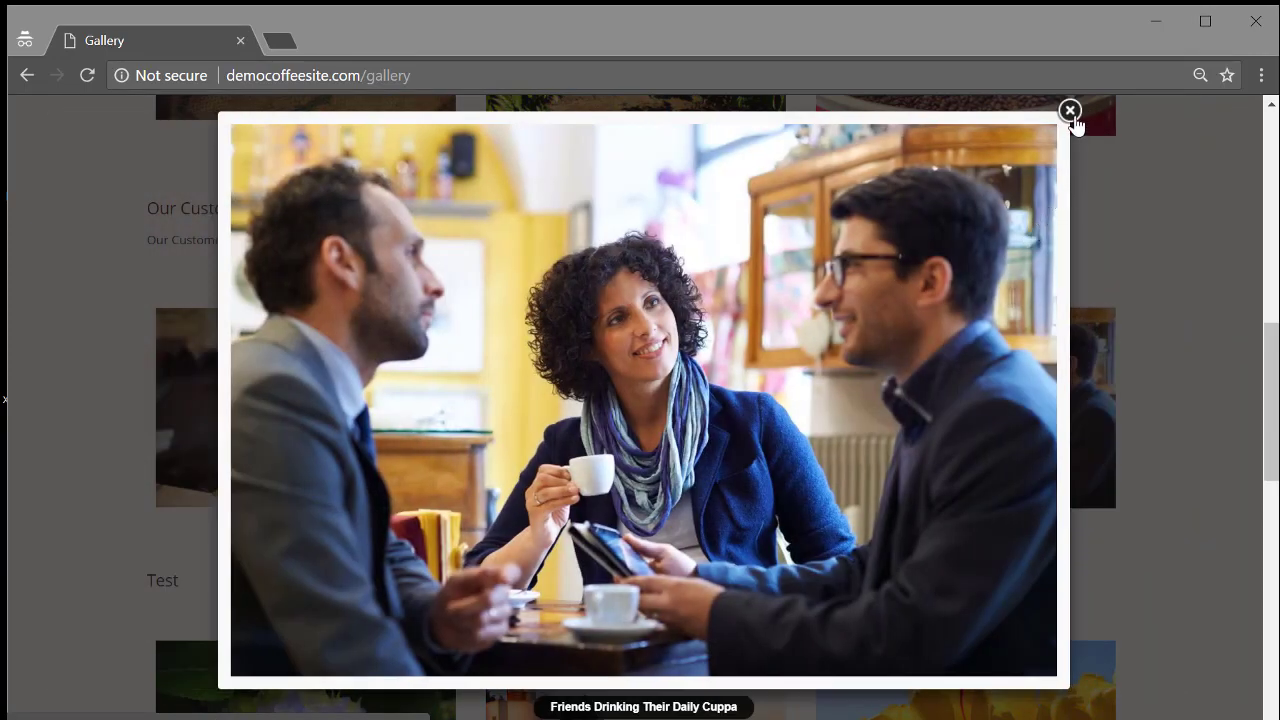
pyautogui.click(1070, 112)
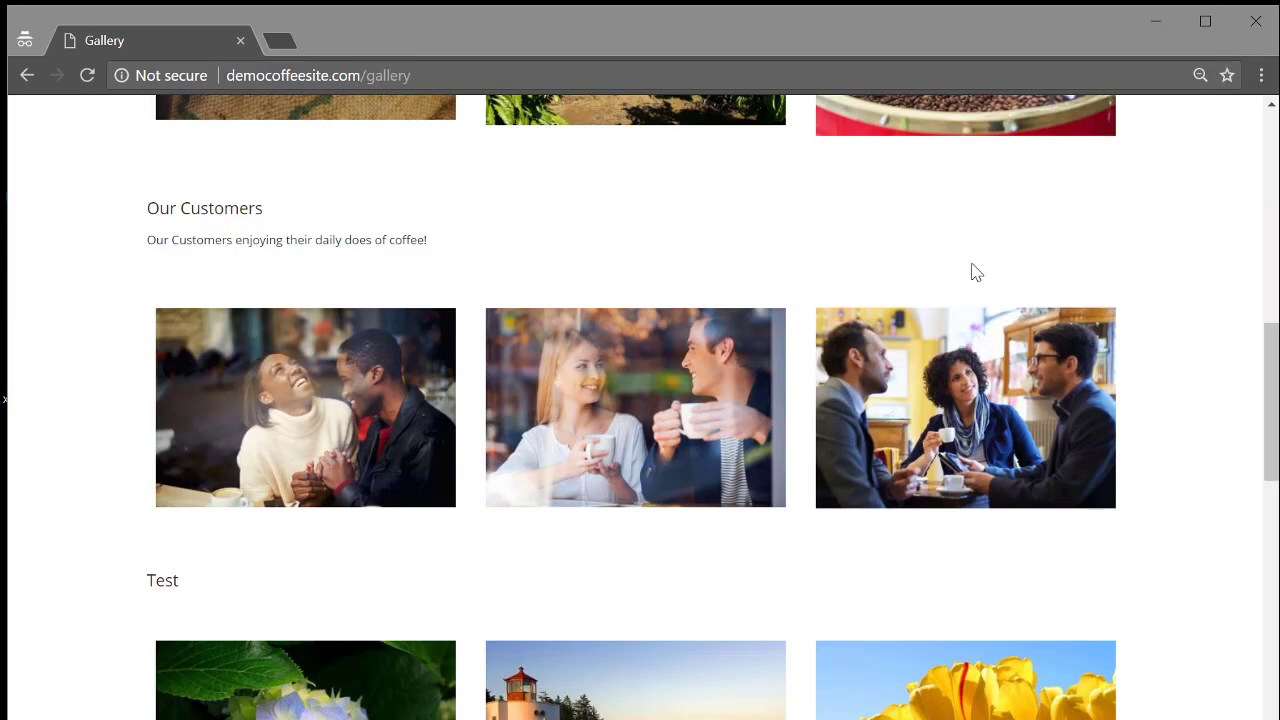
pyautogui.scroll(10, 980, 293)
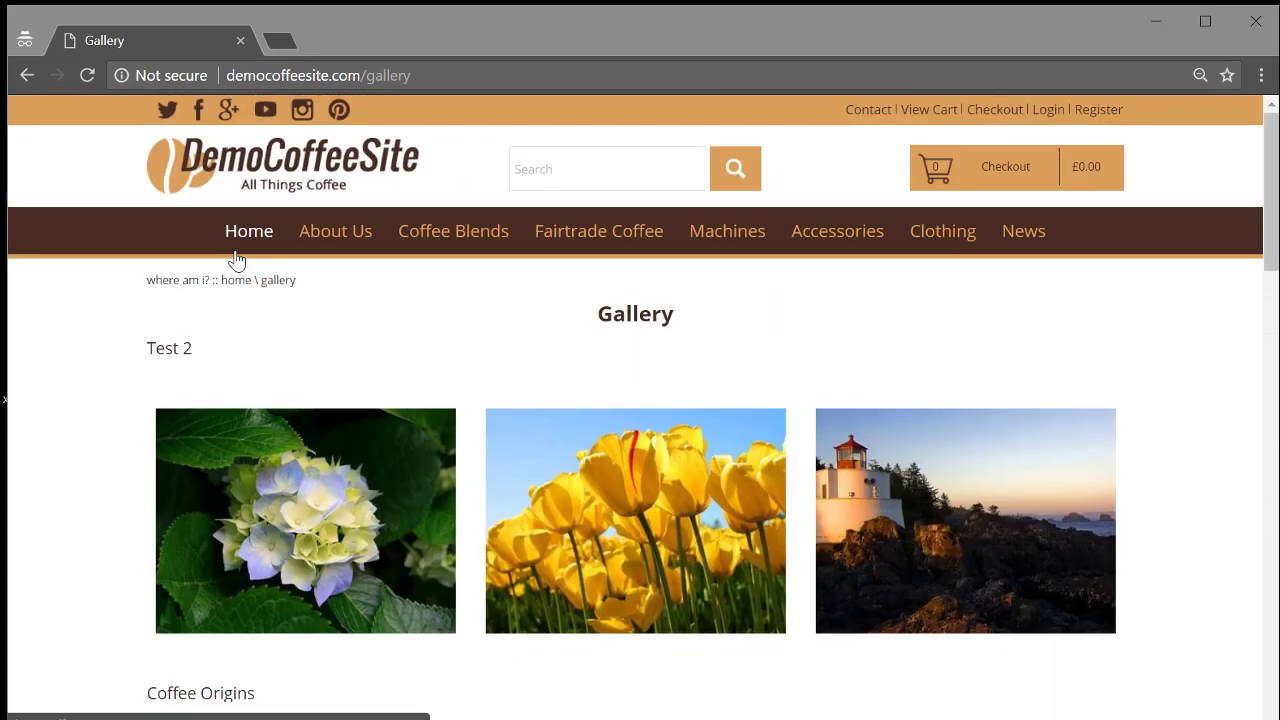
pyautogui.click(246, 240)
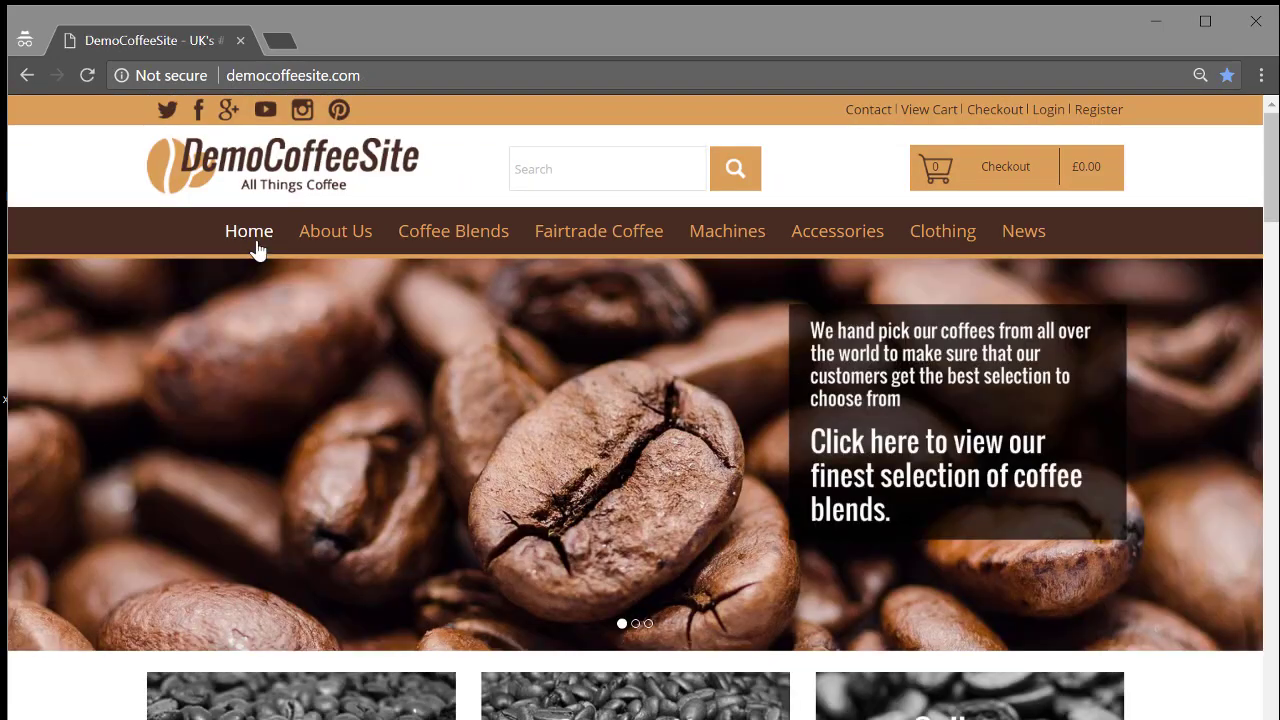
# Go to the site's /admin address and log in with the admin email and password.
pyautogui.click(393, 77)
pyautogui.write('/')
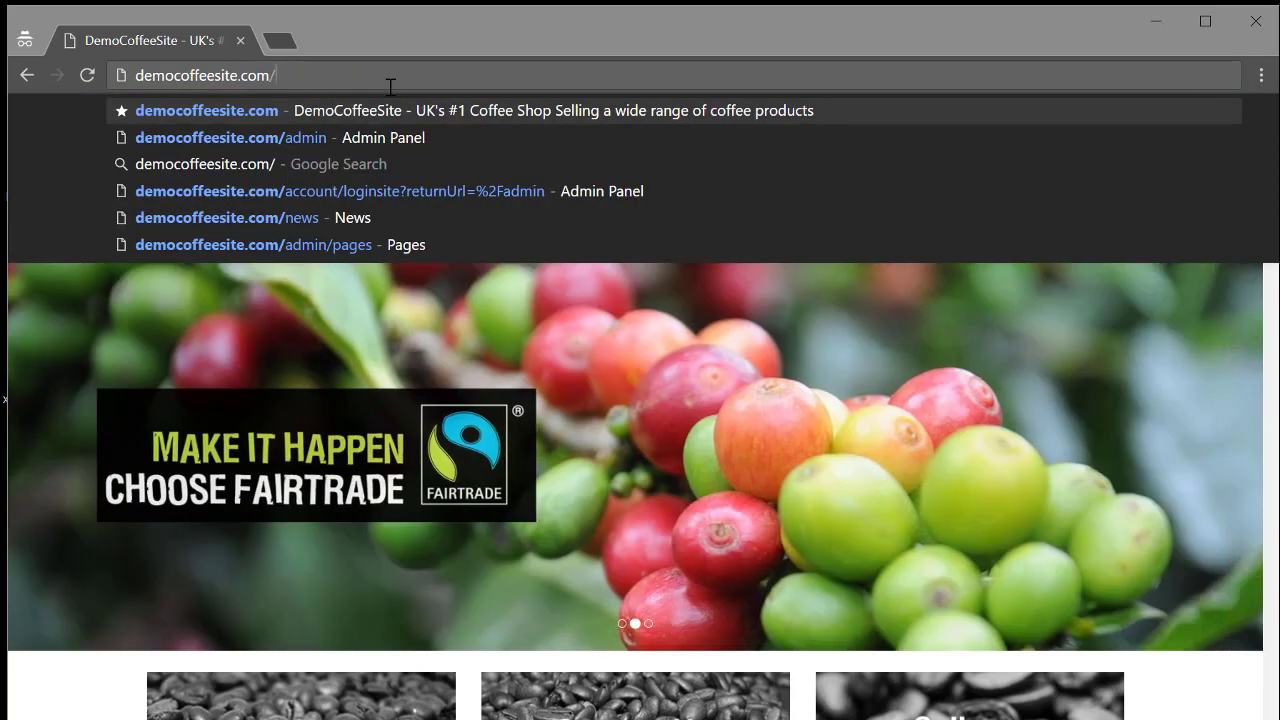
pyautogui.write('adm')
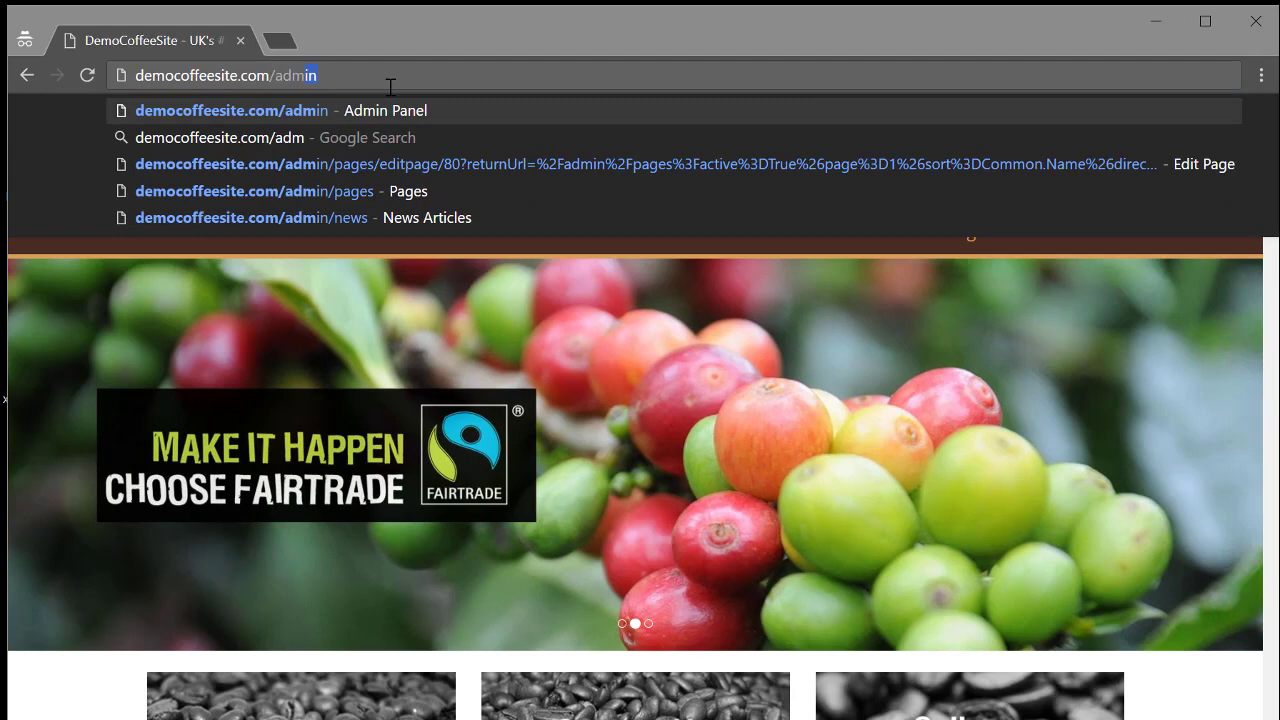
pyautogui.write('in')
pyautogui.press('Return')
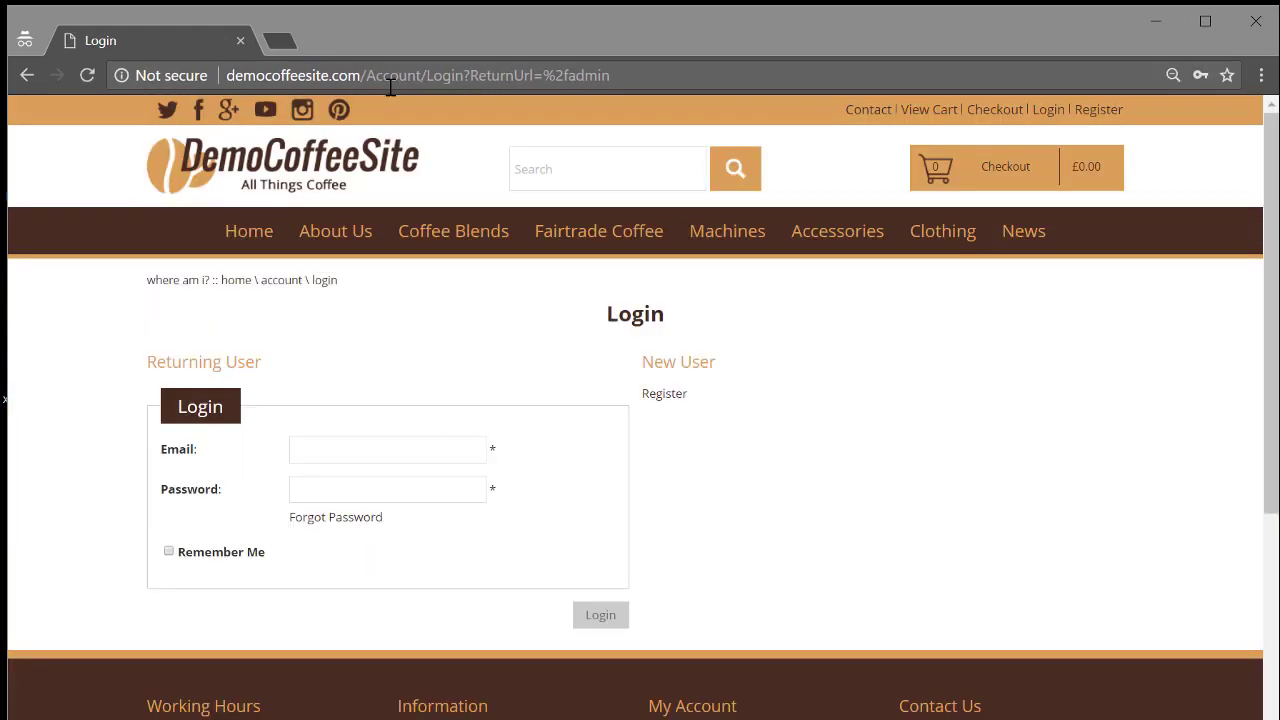
pyautogui.click(360, 438)
pyautogui.write('demo')
pyautogui.press('Return')
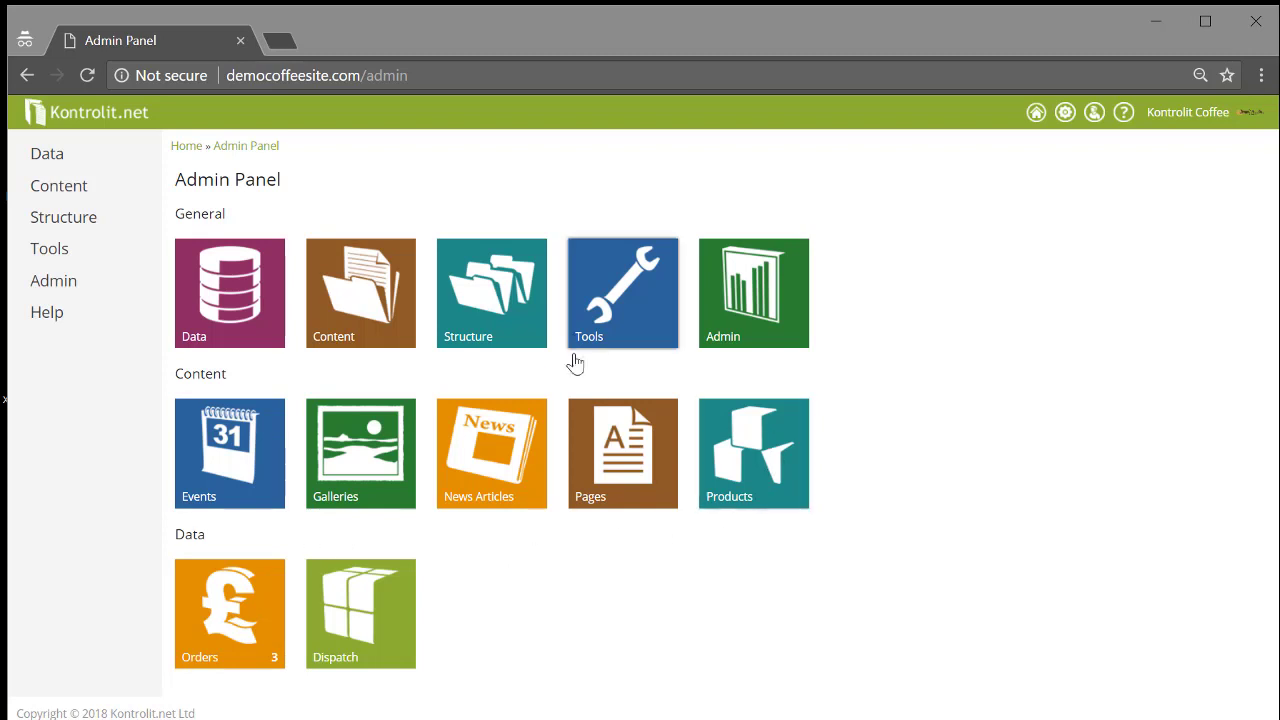
# Open the DemoCoffeeSite homepage in a new tab, view its hero slides, and return to the Admin Panel tab.
pyautogui.rightClick(1033, 120)
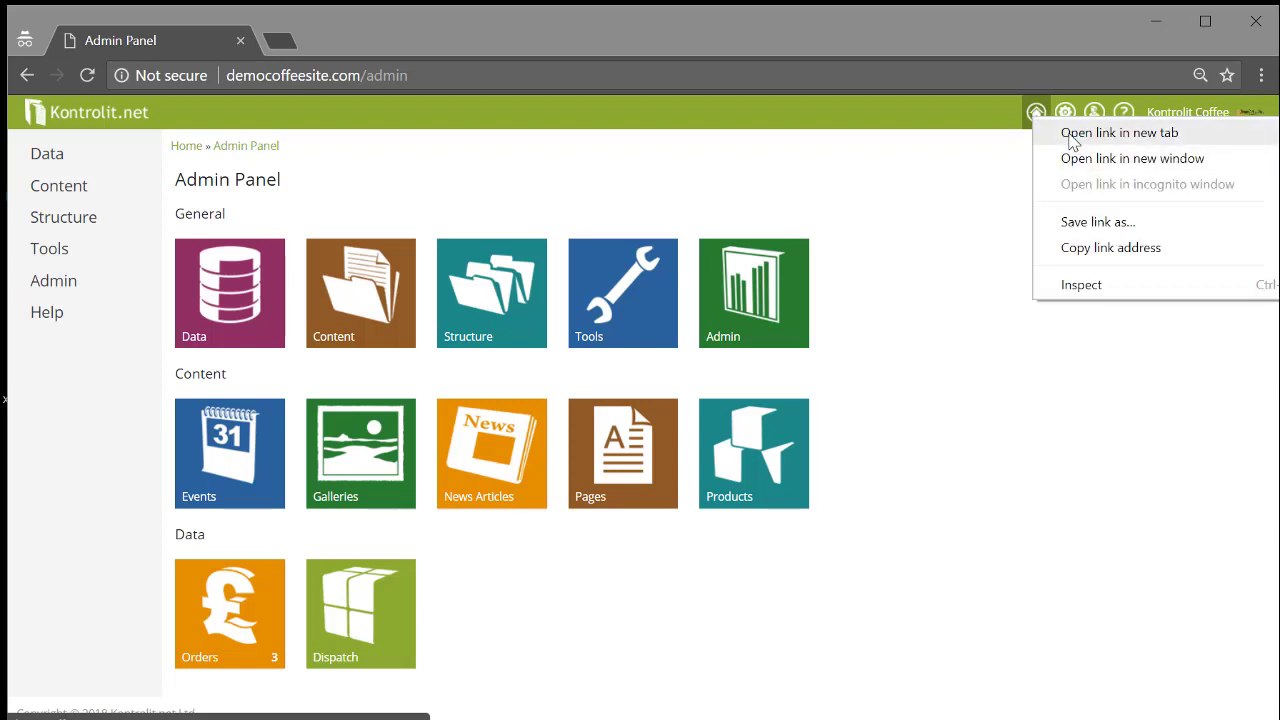
pyautogui.click(1072, 141)
pyautogui.click(323, 41)
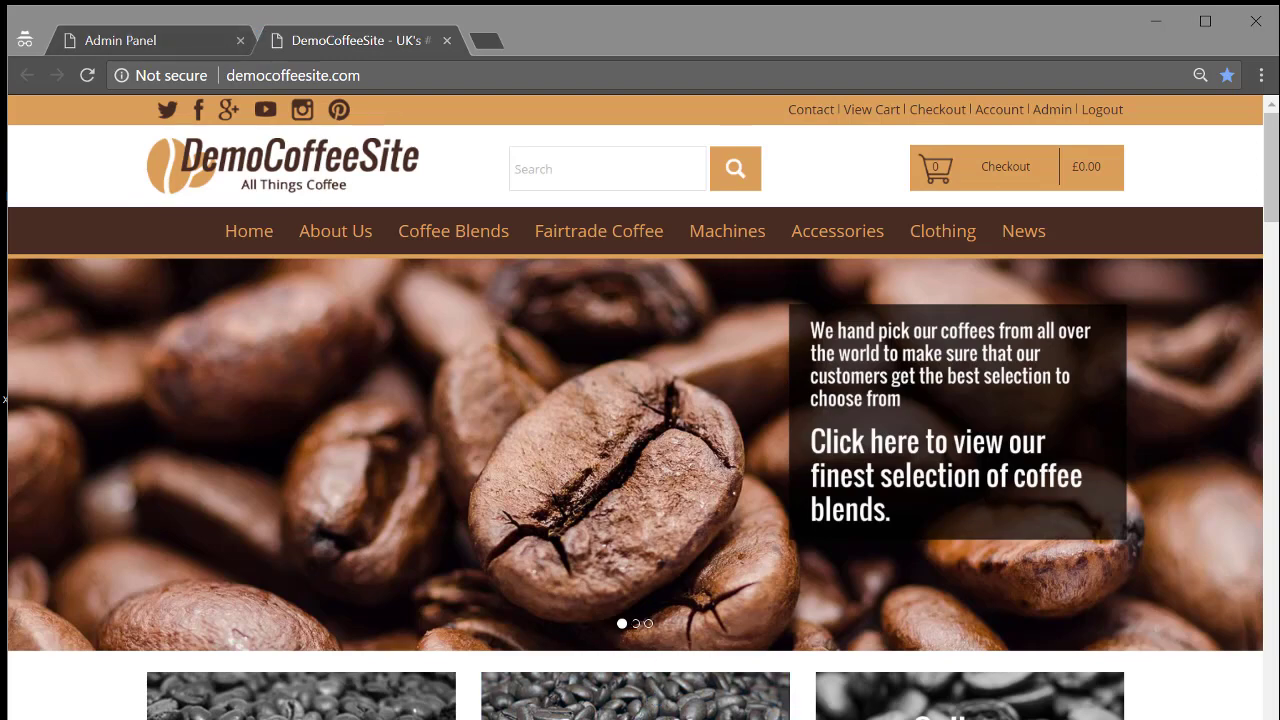
pyautogui.click(636, 624)
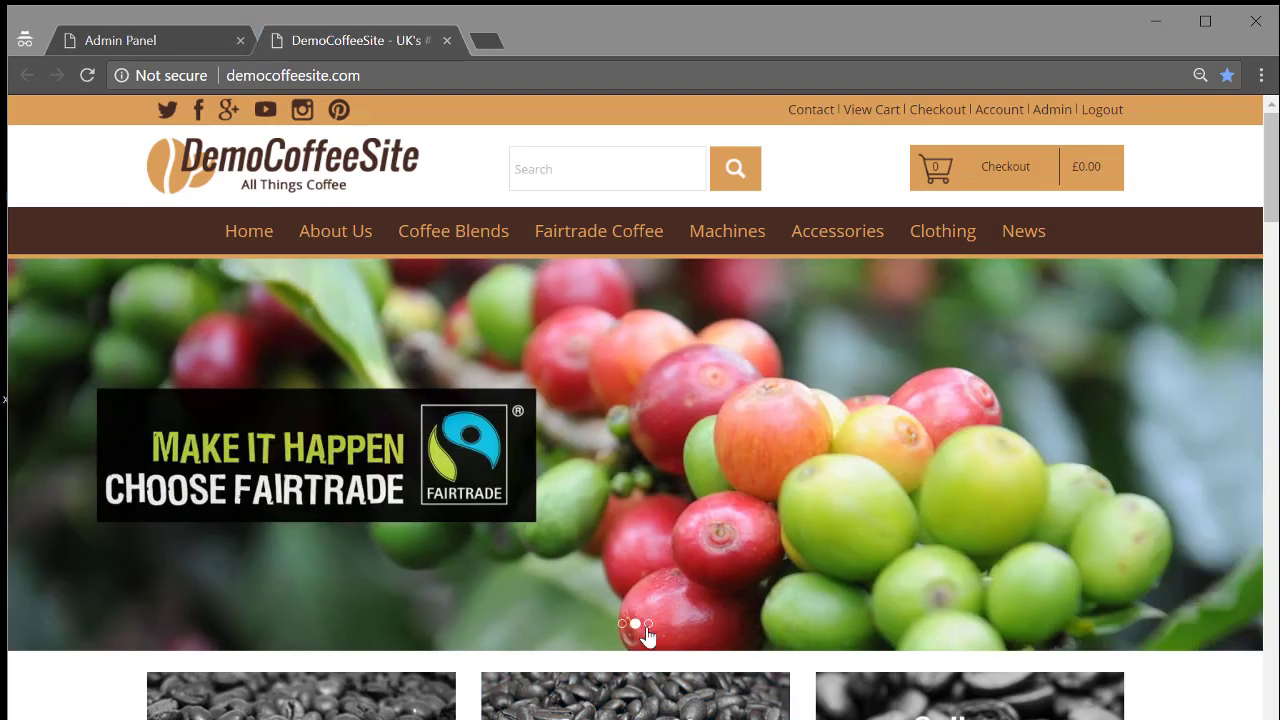
pyautogui.click(648, 624)
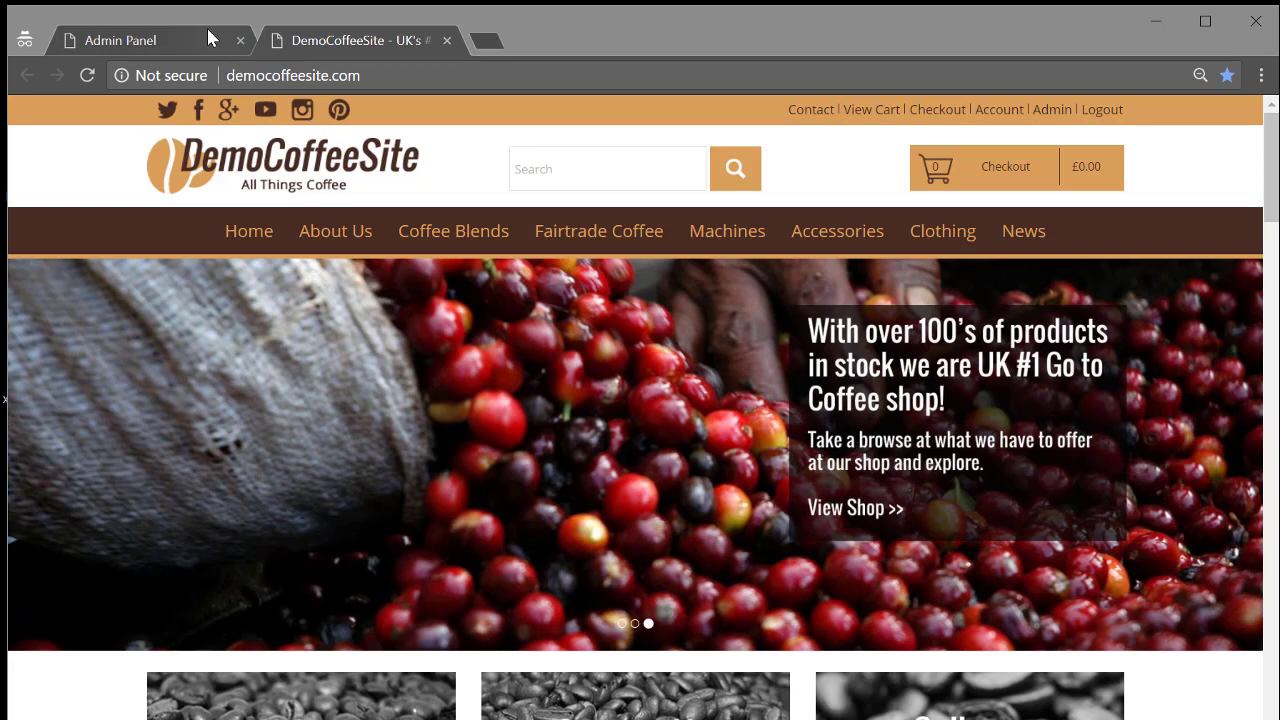
pyautogui.click(193, 32)
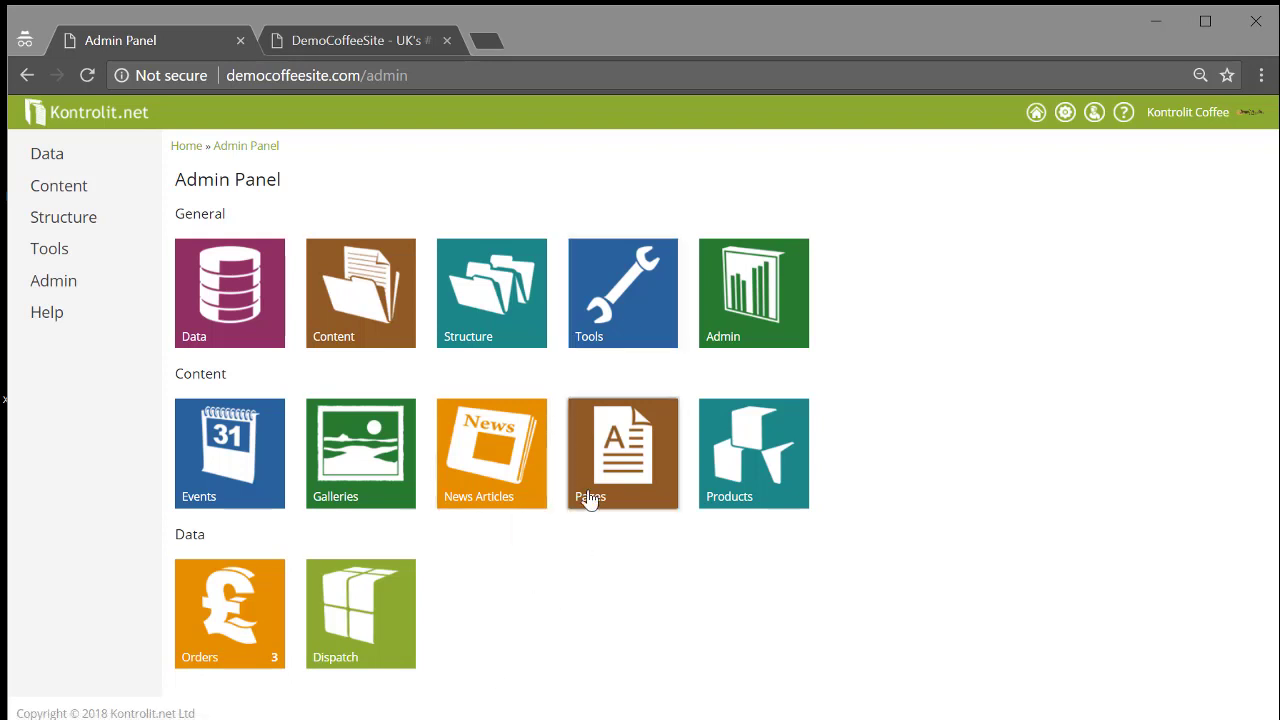
# Go to Tools > Media > Images, look inside Slideshow, and return to the root folder.
pyautogui.click(609, 306)
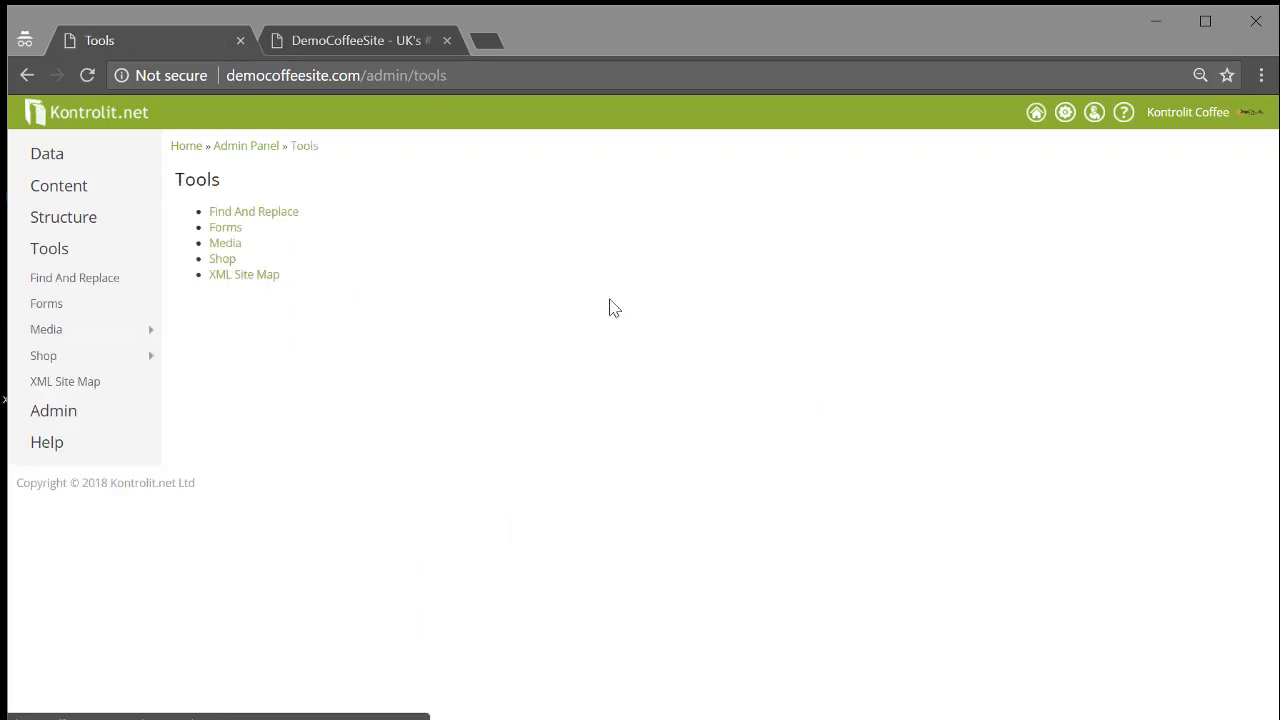
pyautogui.click(226, 244)
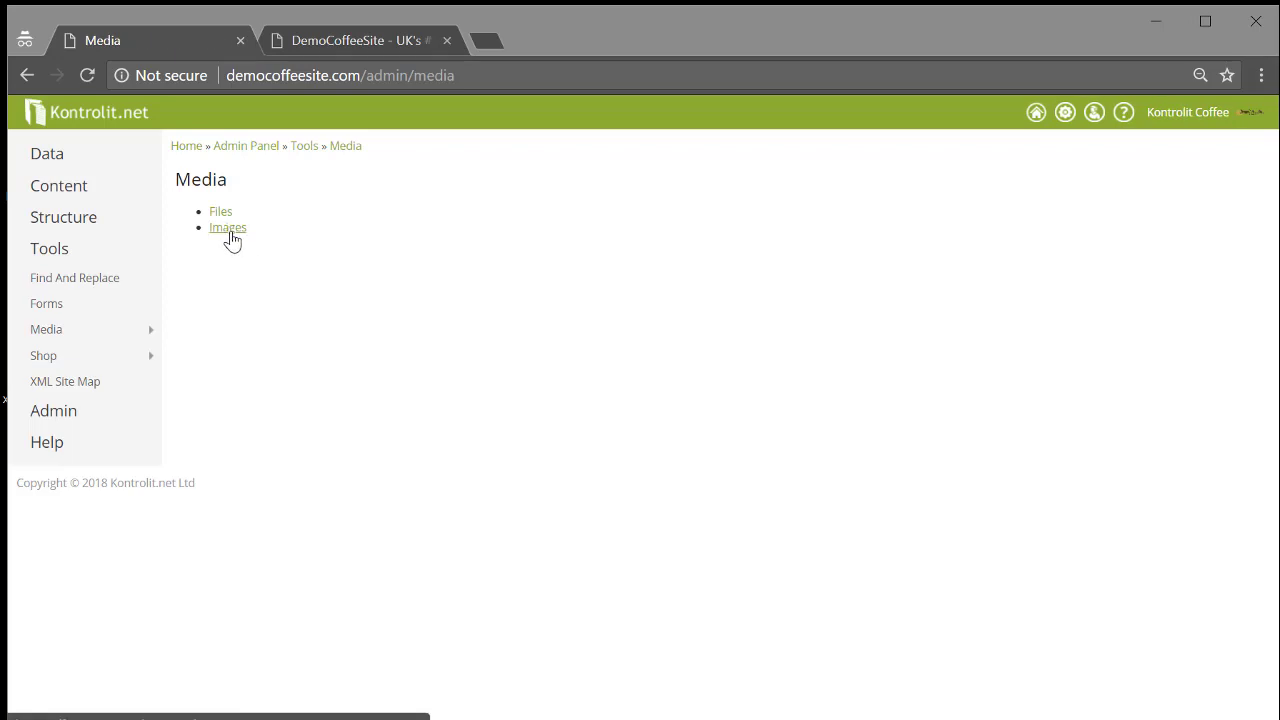
pyautogui.click(229, 234)
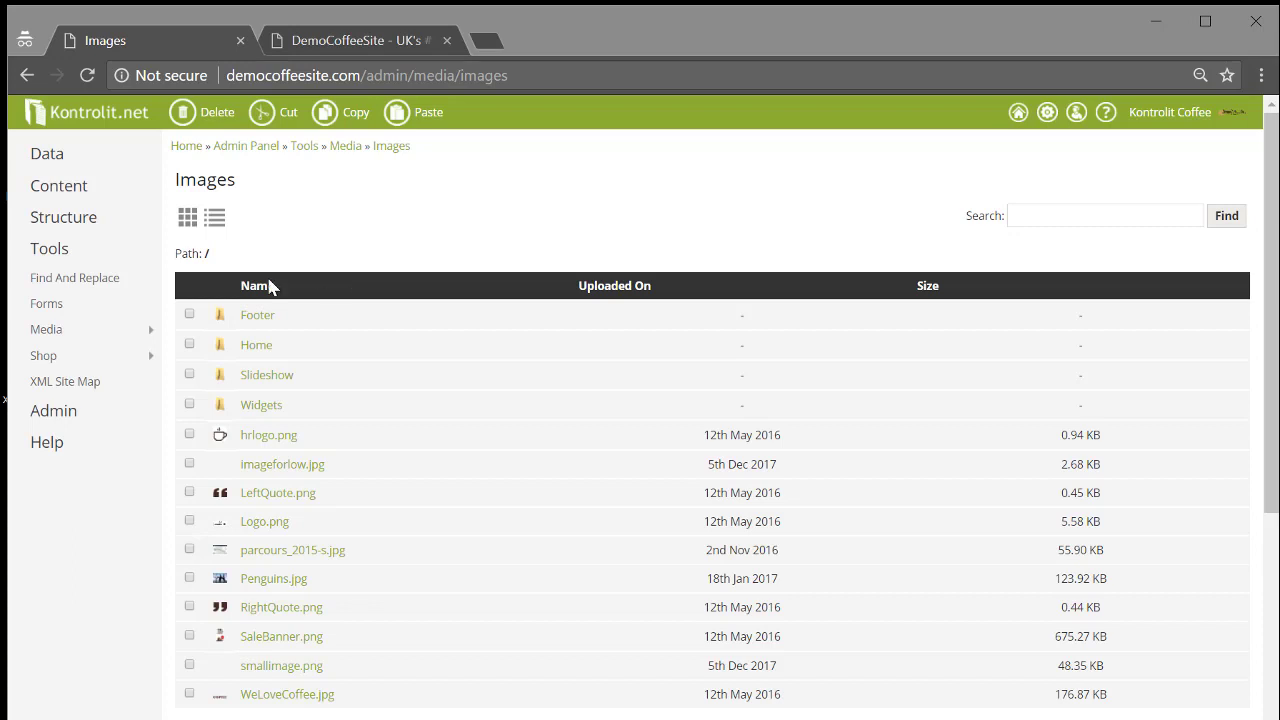
pyautogui.click(281, 384)
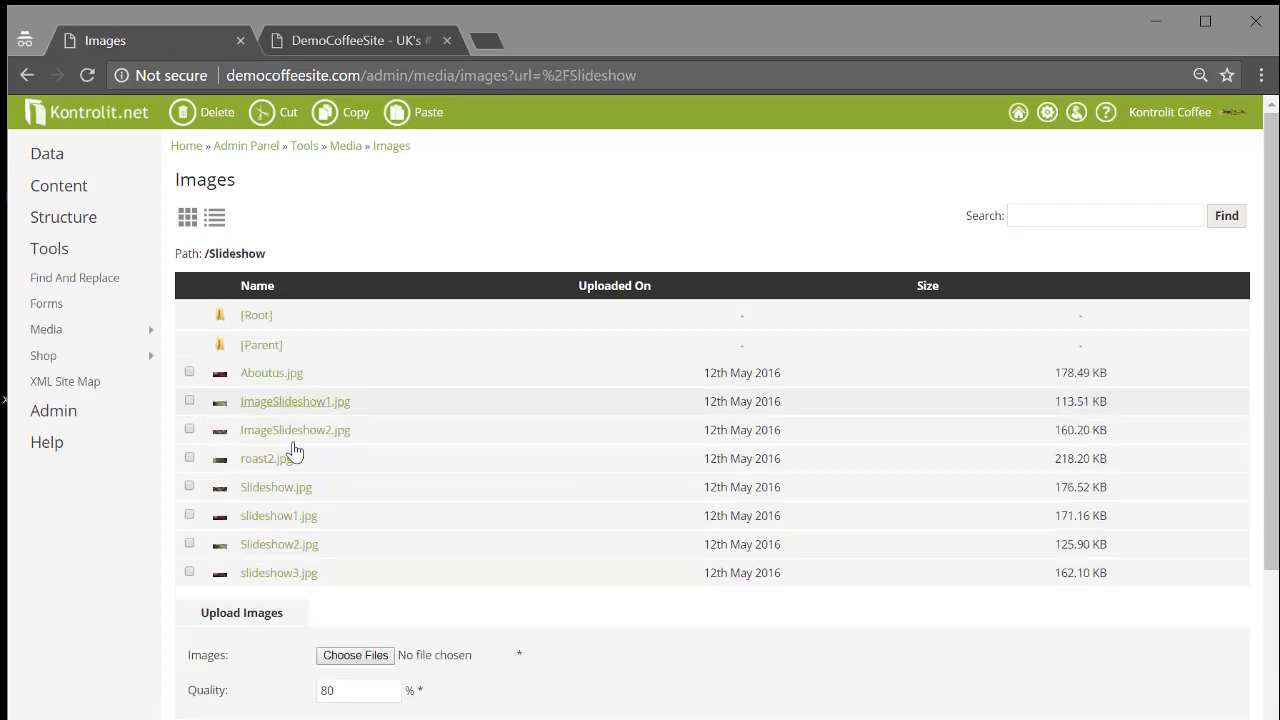
pyautogui.click(266, 349)
pyautogui.scroll(-3, 337, 451)
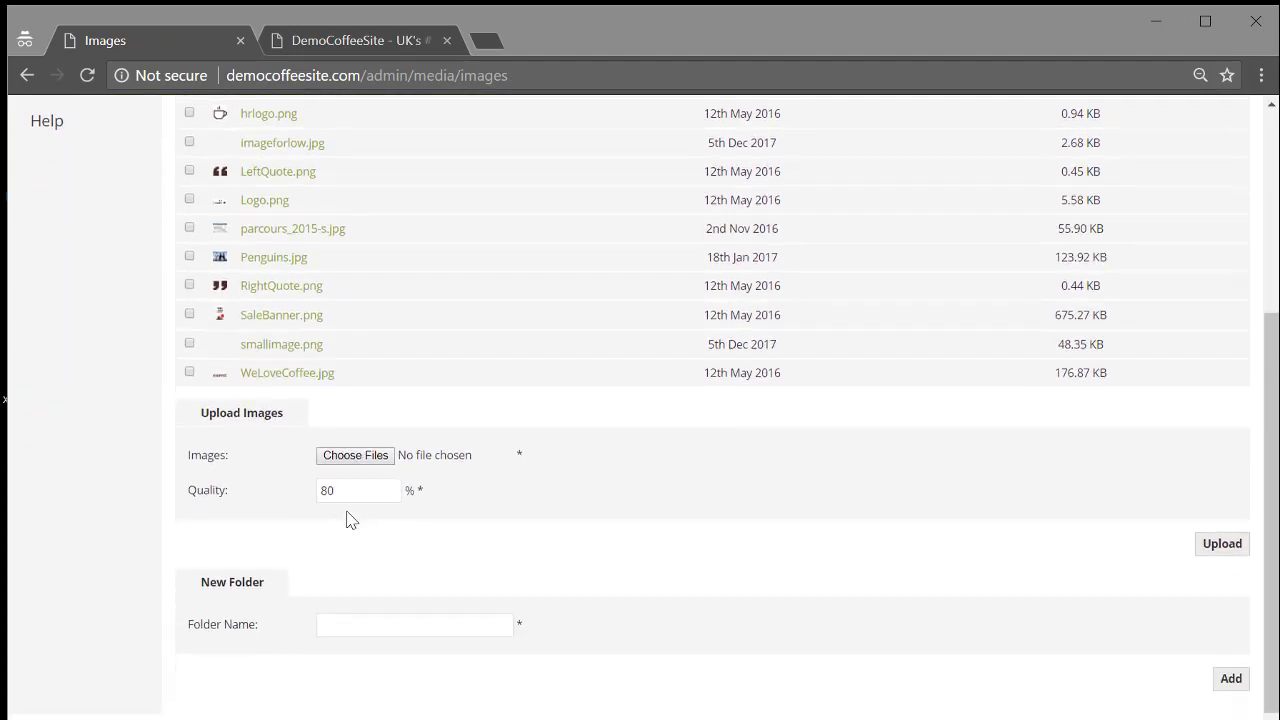
# Add an image folder named 'Demo Test' in the Images library.
pyautogui.click(441, 624)
pyautogui.write('Demo Test')
pyautogui.click(1233, 683)
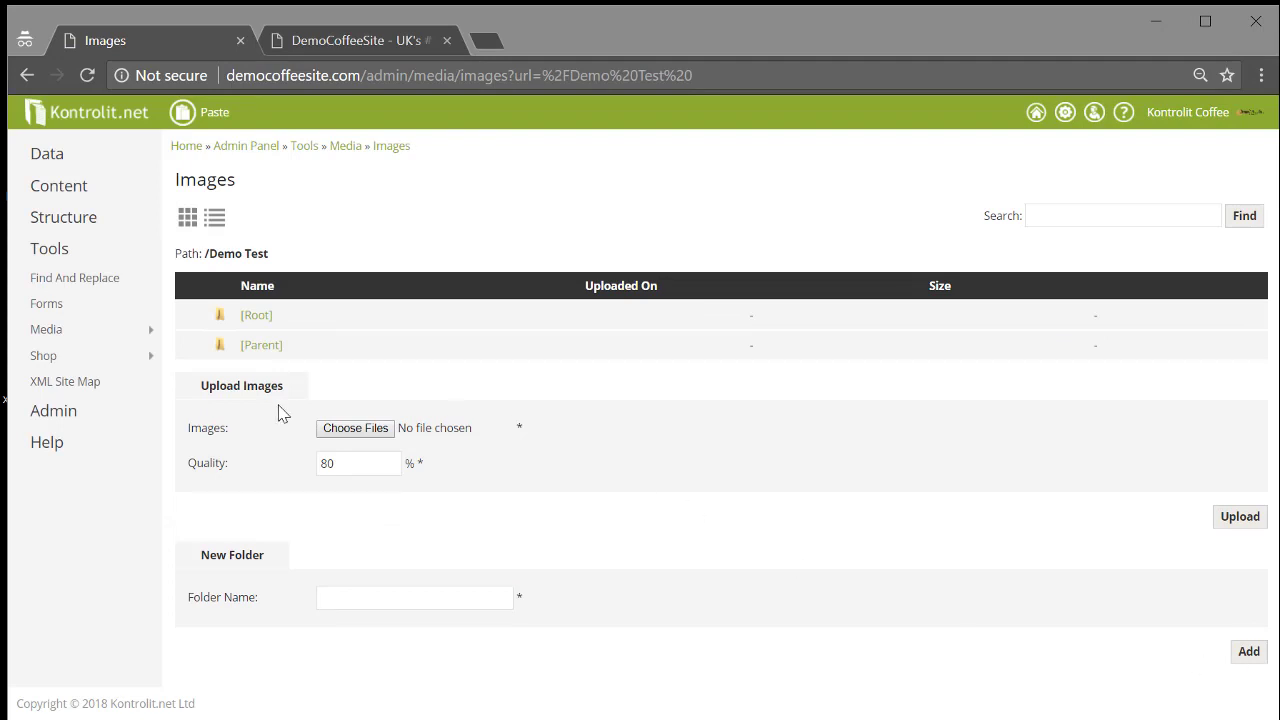
# Select CoffeCupWithLeaves and CoffeeCup in the file picker and queue both for upload.
pyautogui.click(338, 432)
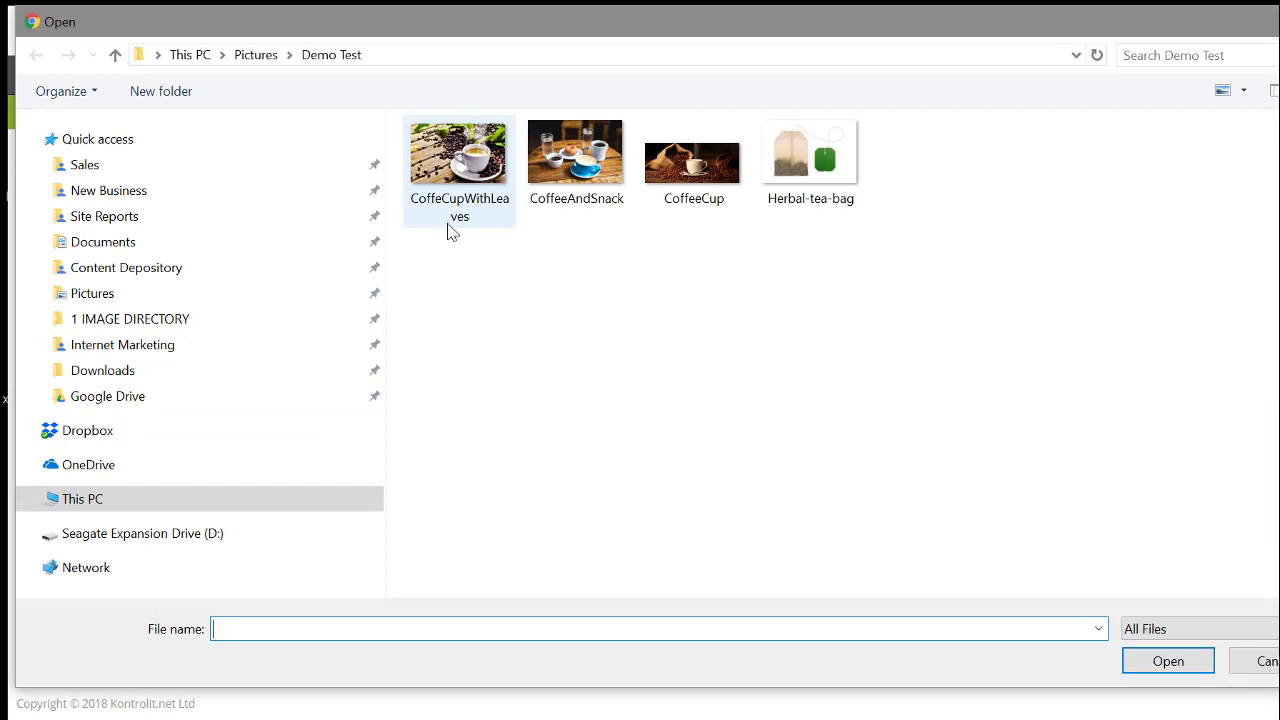
pyautogui.click(474, 172)
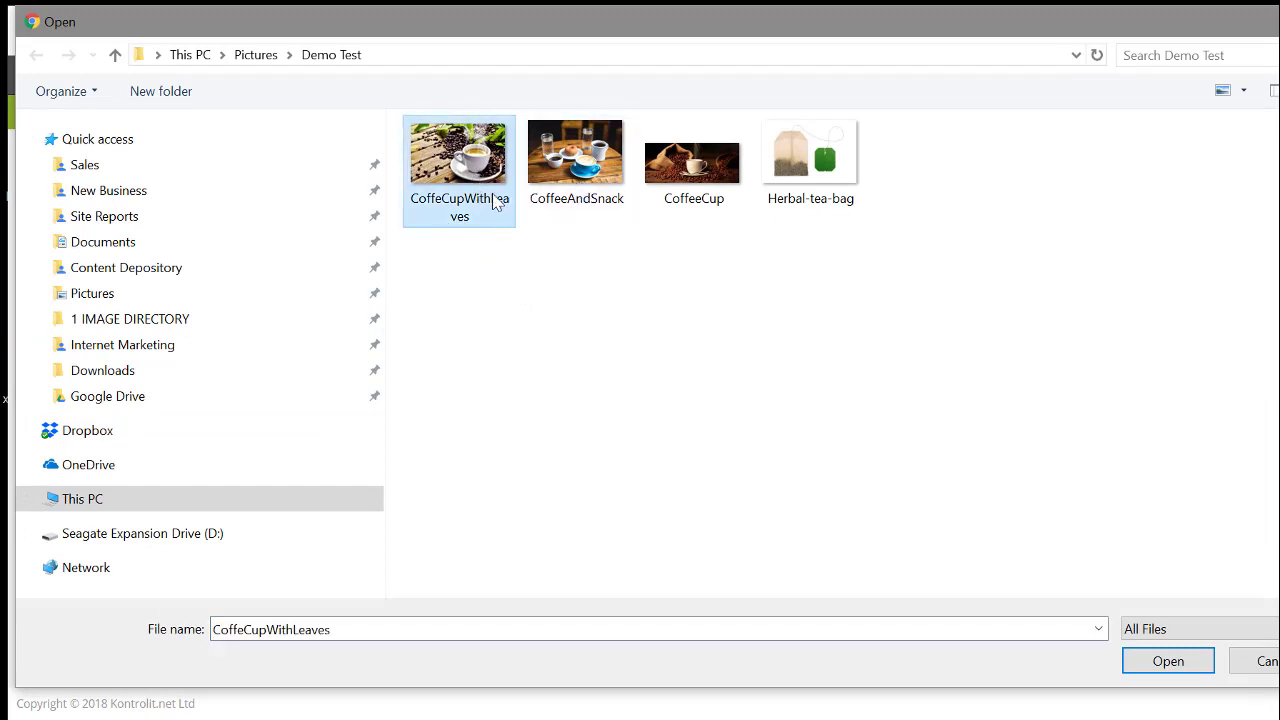
pyautogui.keyDown('ctrl'); pyautogui.click(722, 180); pyautogui.keyUp('ctrl')
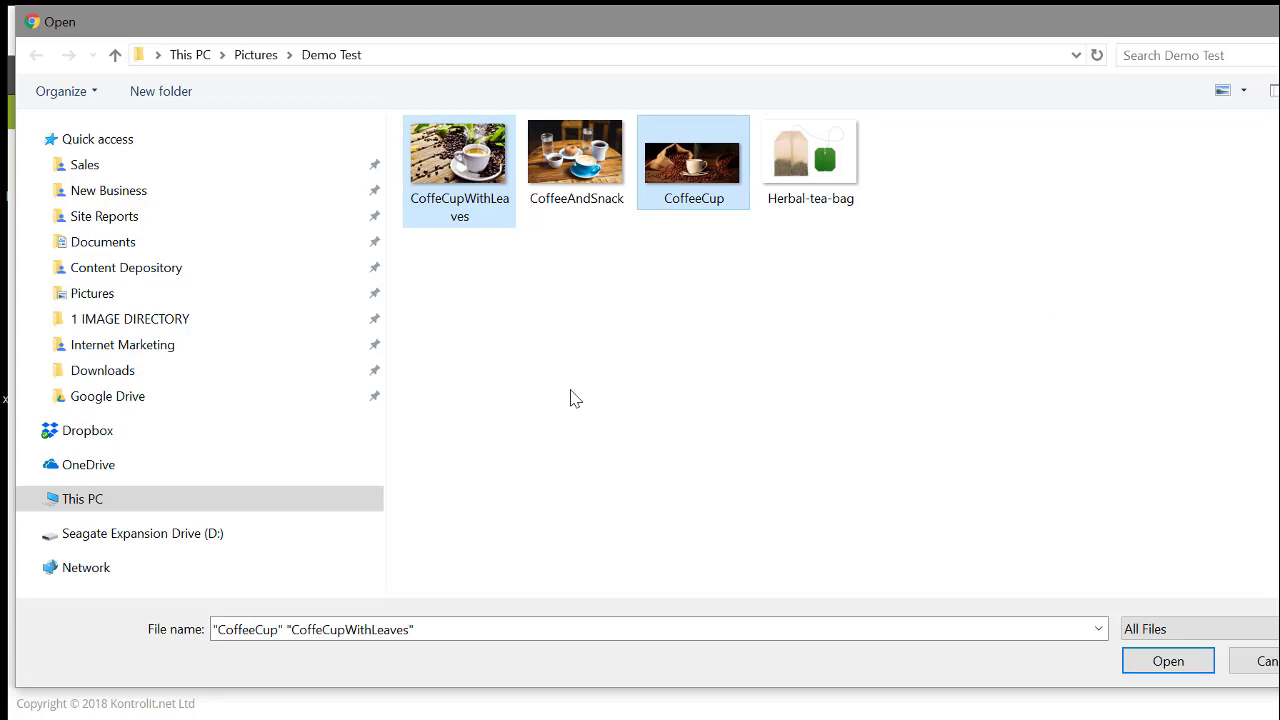
pyautogui.click(1166, 664)
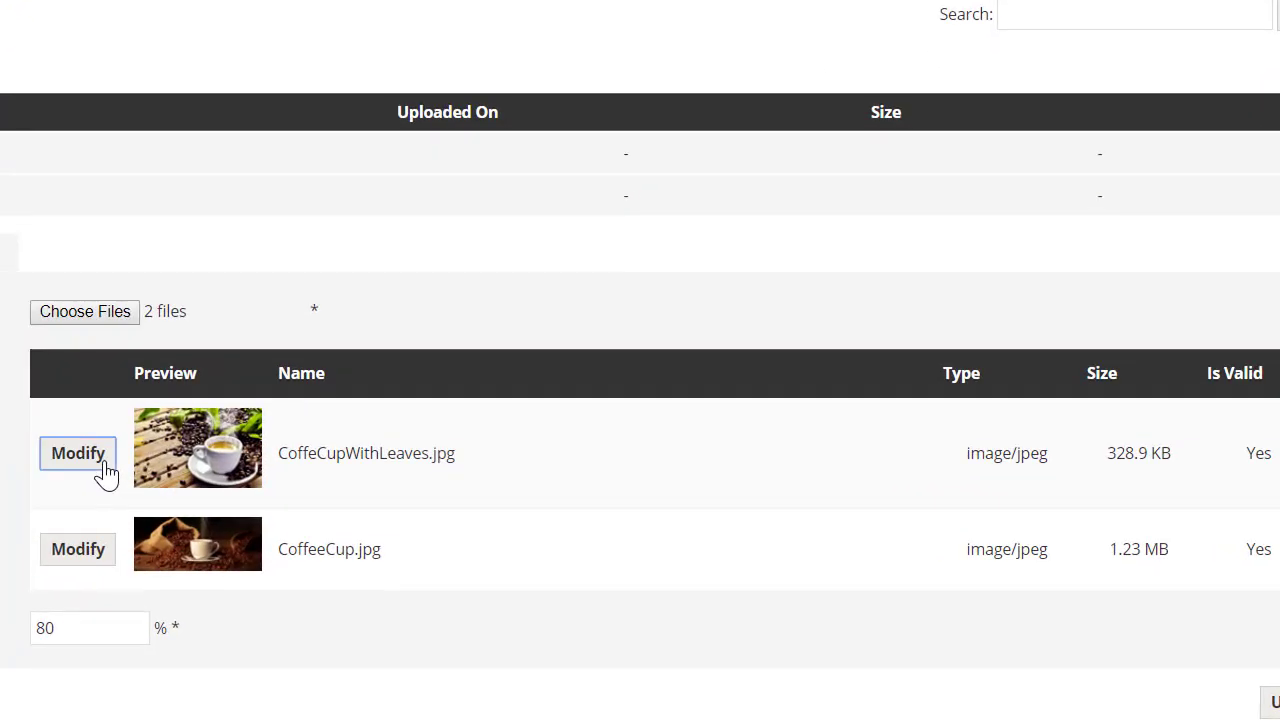
# Apply the 2000×625 Slideshow preset to CoffeCupWithLeaves.jpg, frame the cup, and save the crop.
pyautogui.click(366, 538)
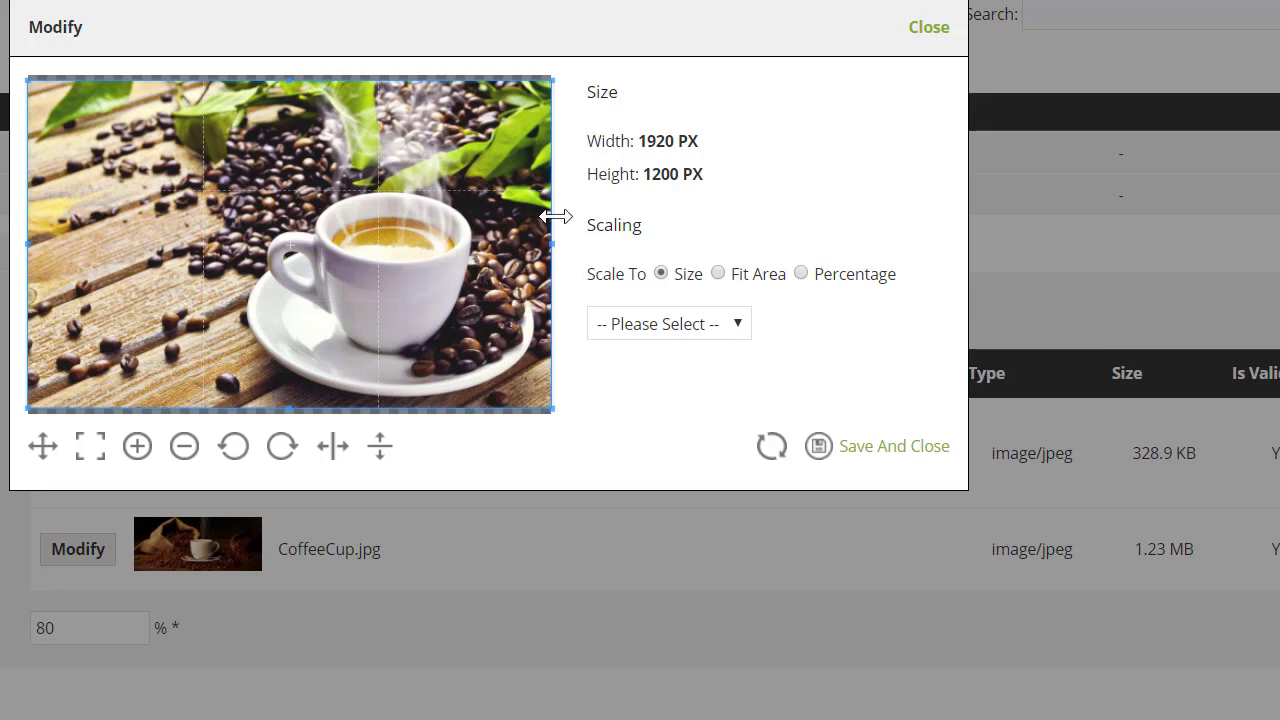
pyautogui.click(658, 328)
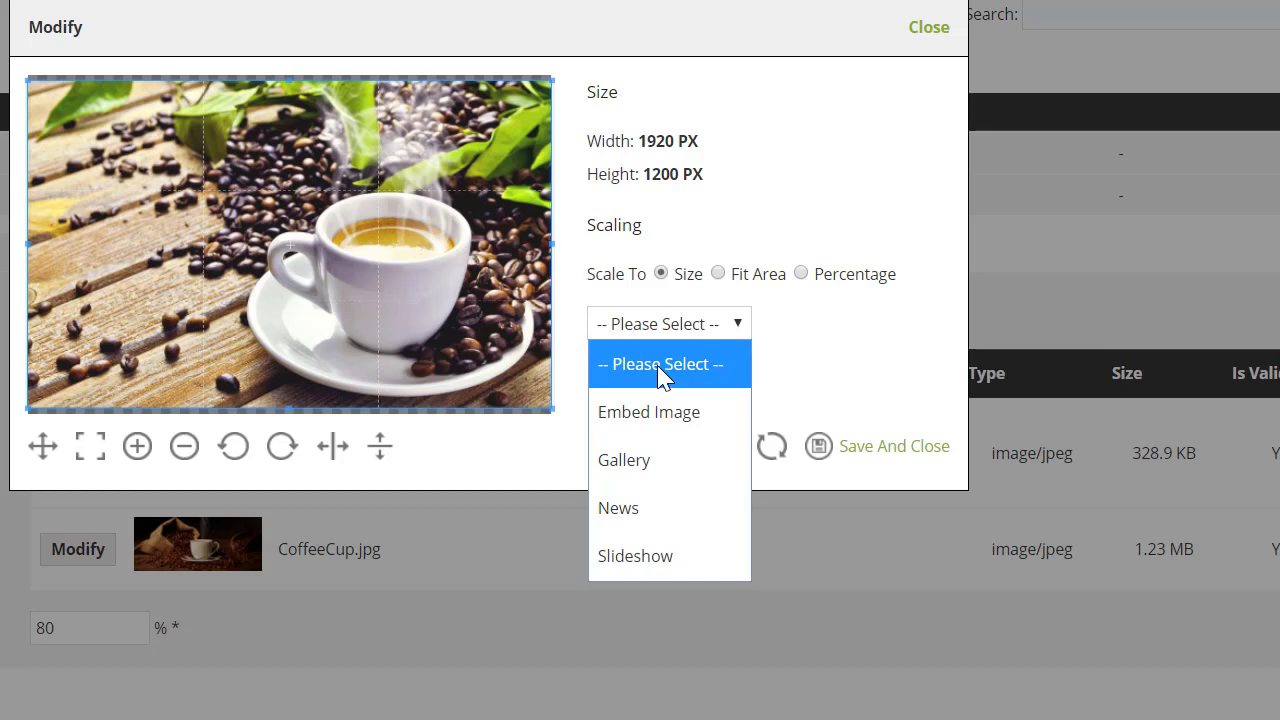
pyautogui.click(658, 412)
pyautogui.click(660, 323)
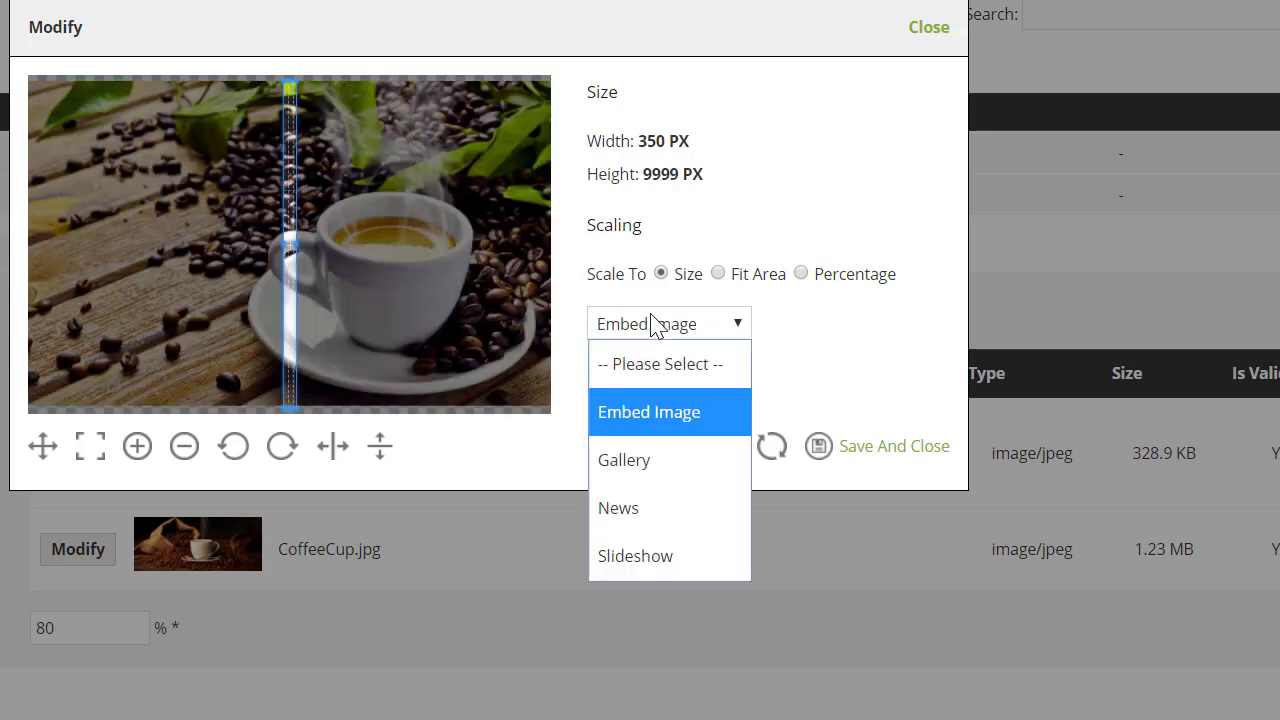
pyautogui.click(651, 460)
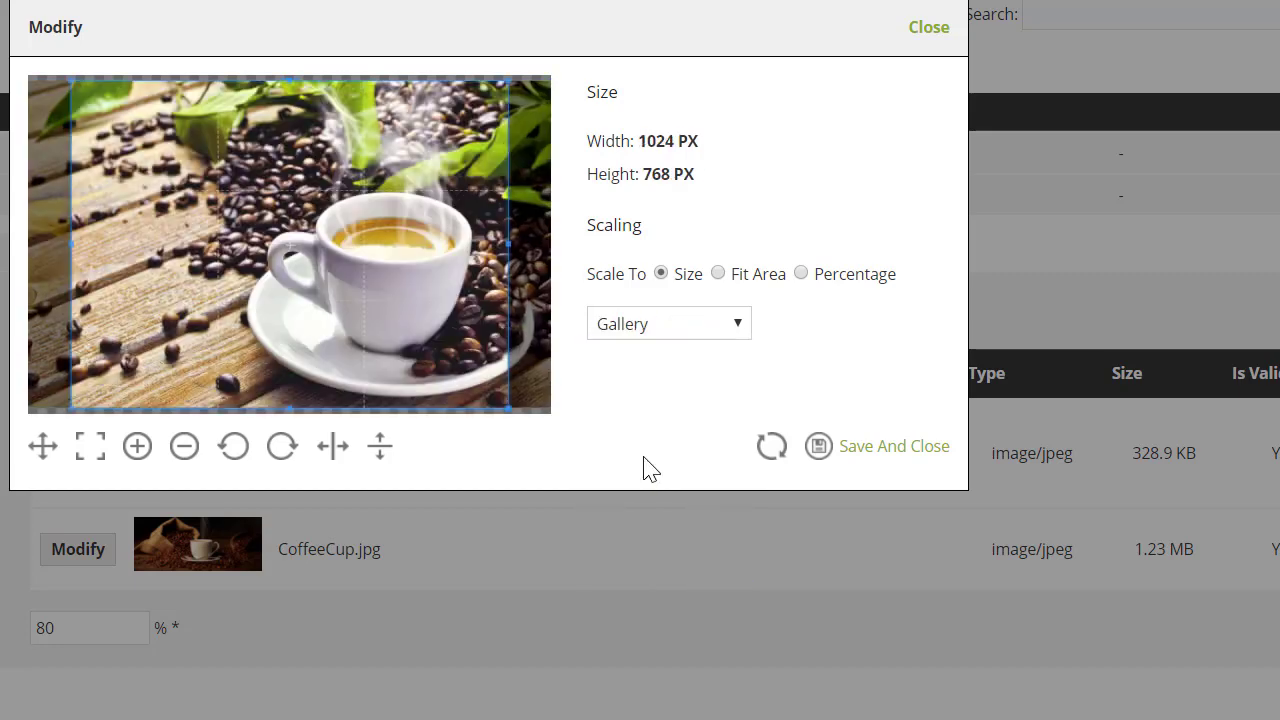
pyautogui.click(646, 333)
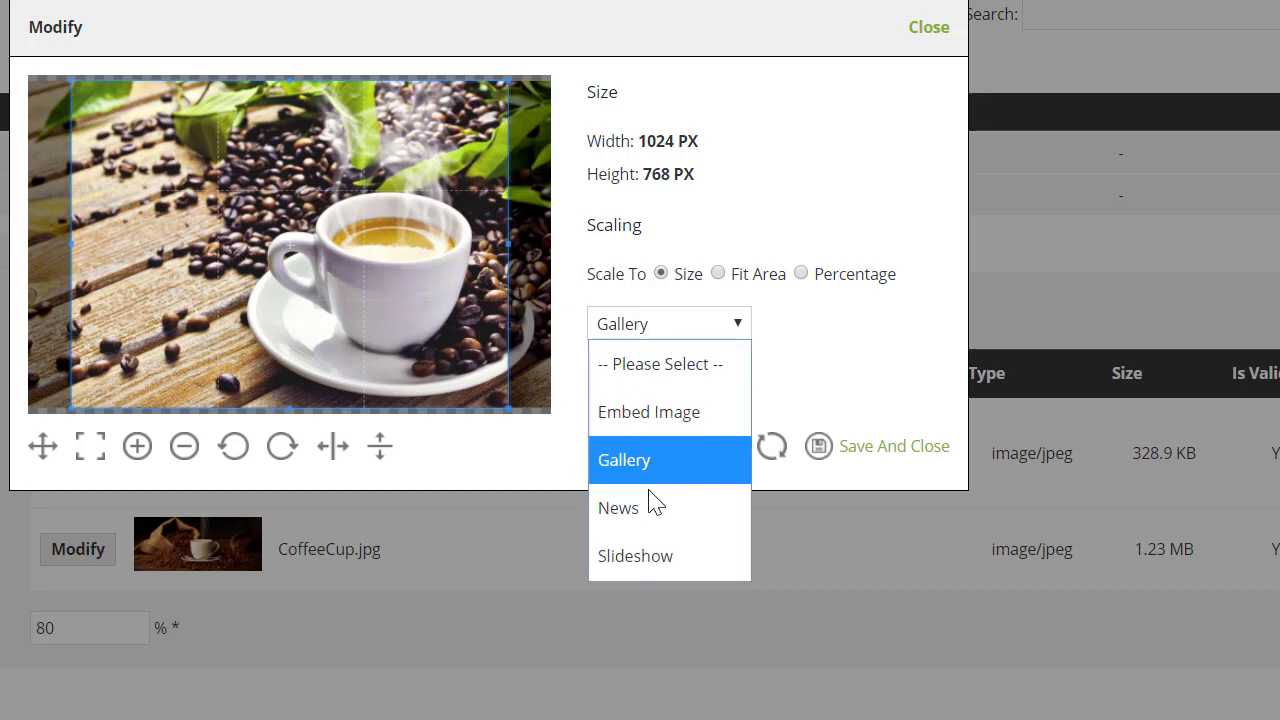
pyautogui.click(650, 566)
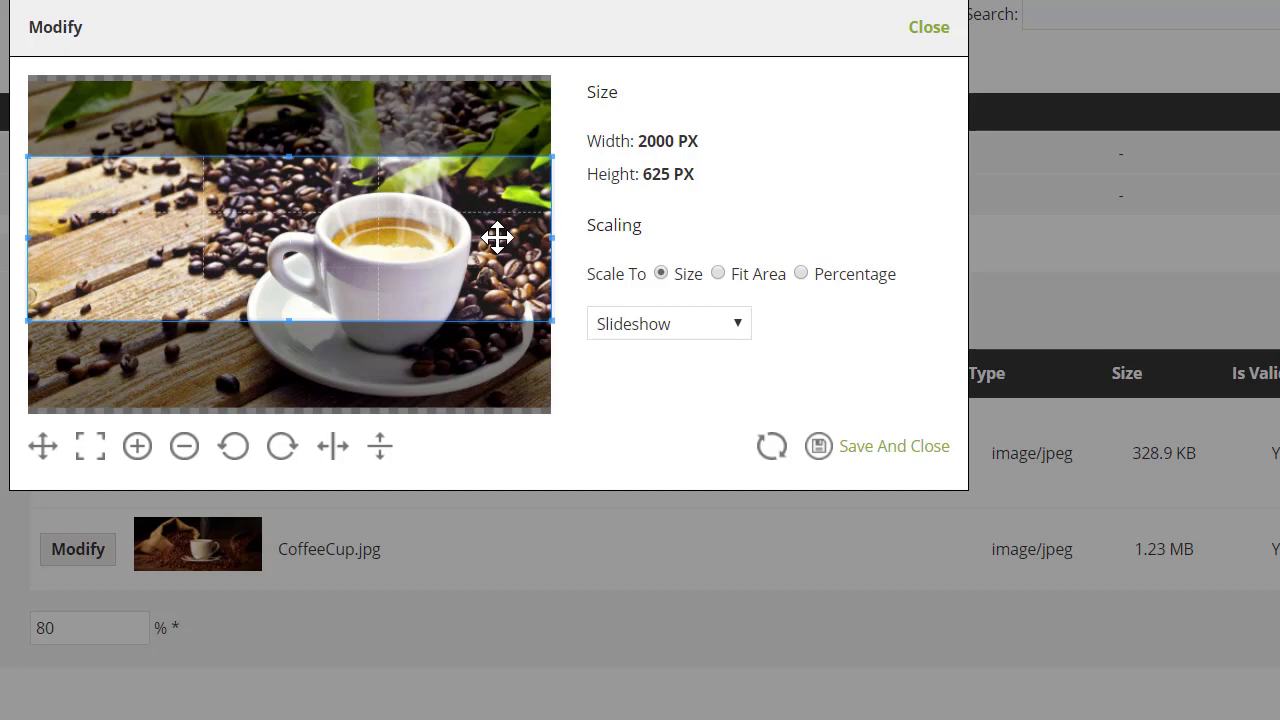
pyautogui.moveTo(497, 237); pyautogui.dragTo(322, 219)
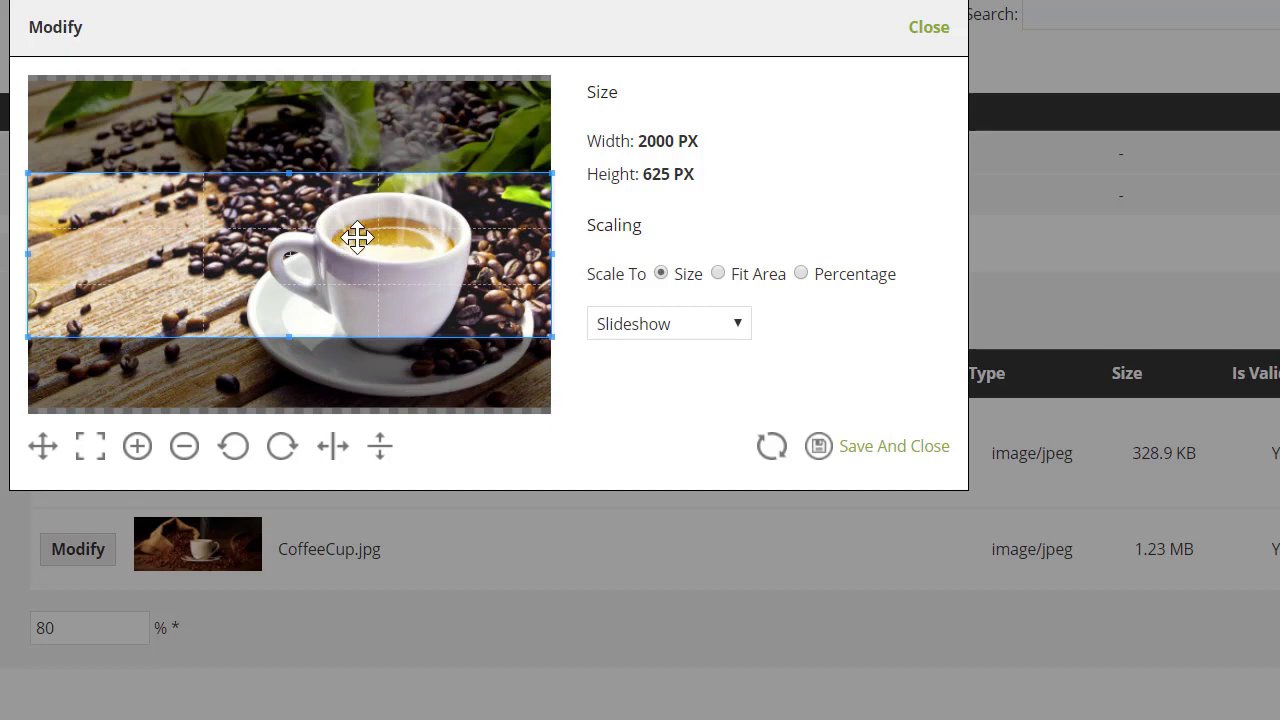
pyautogui.moveTo(357, 237); pyautogui.dragTo(358, 204)
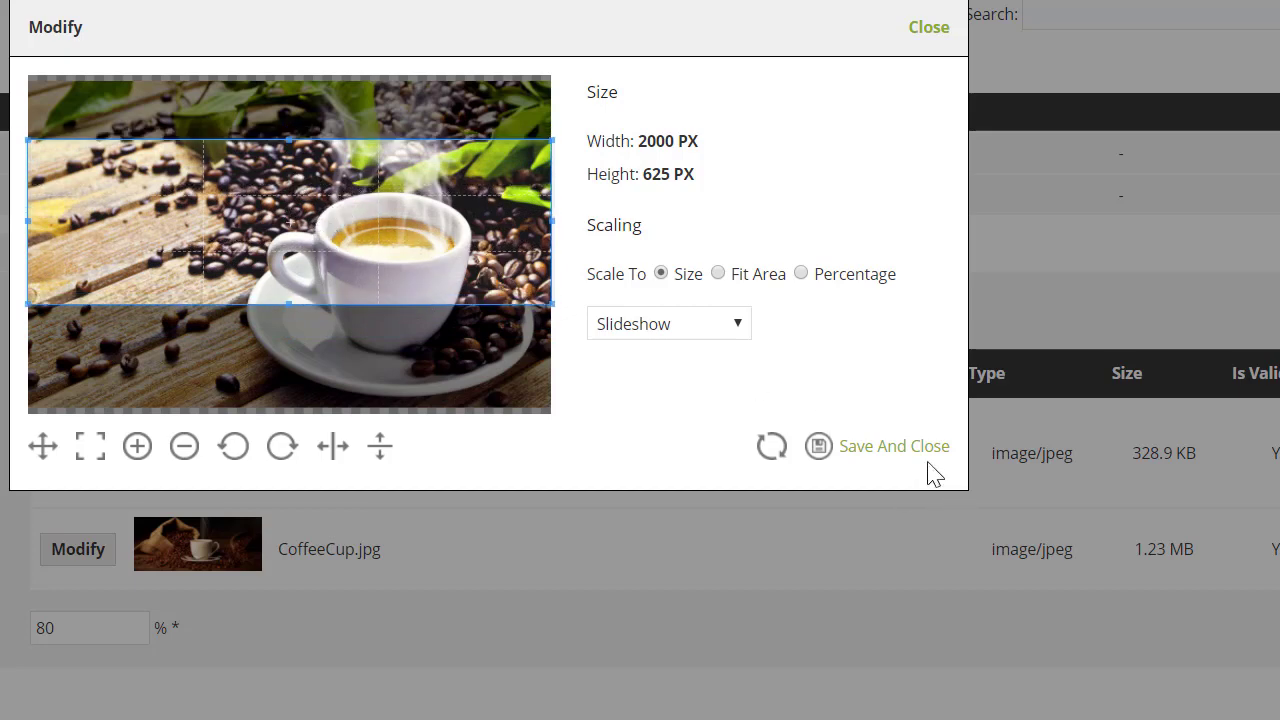
pyautogui.click(903, 451)
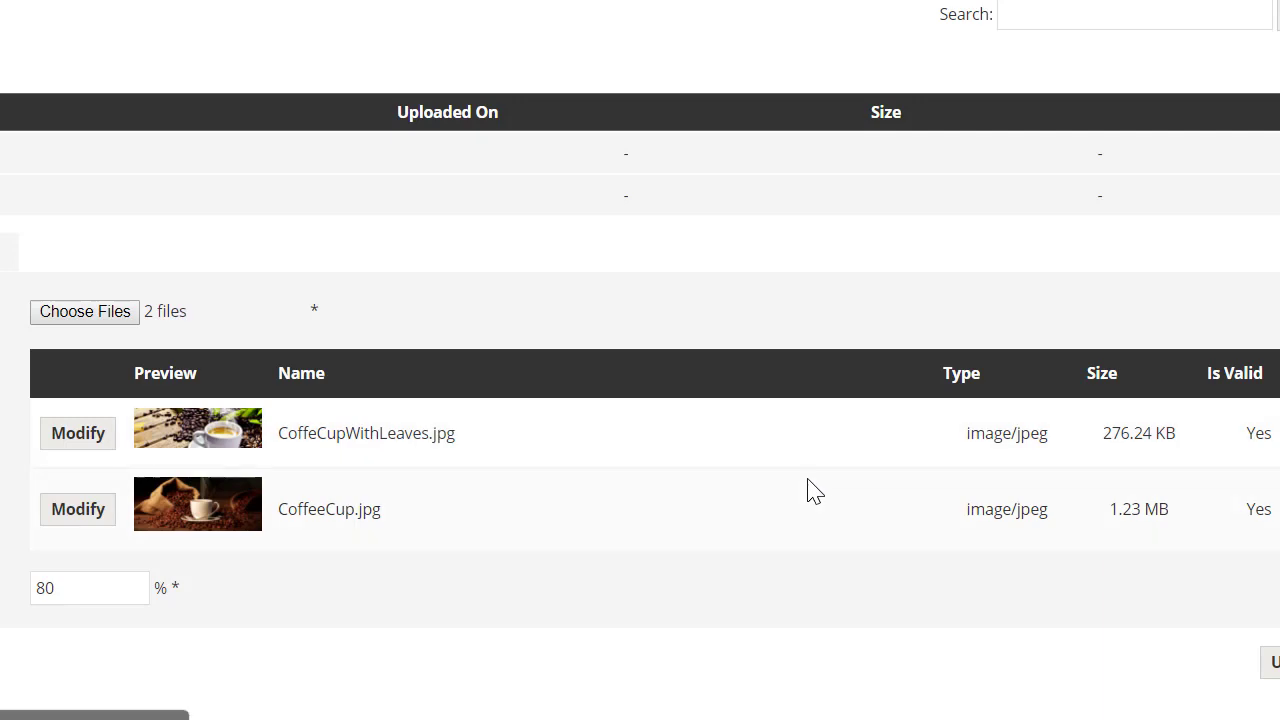
# Apply the 2000×625 Slideshow preset to CoffeeCup.jpg and nudge the crop down.
pyautogui.click(95, 513)
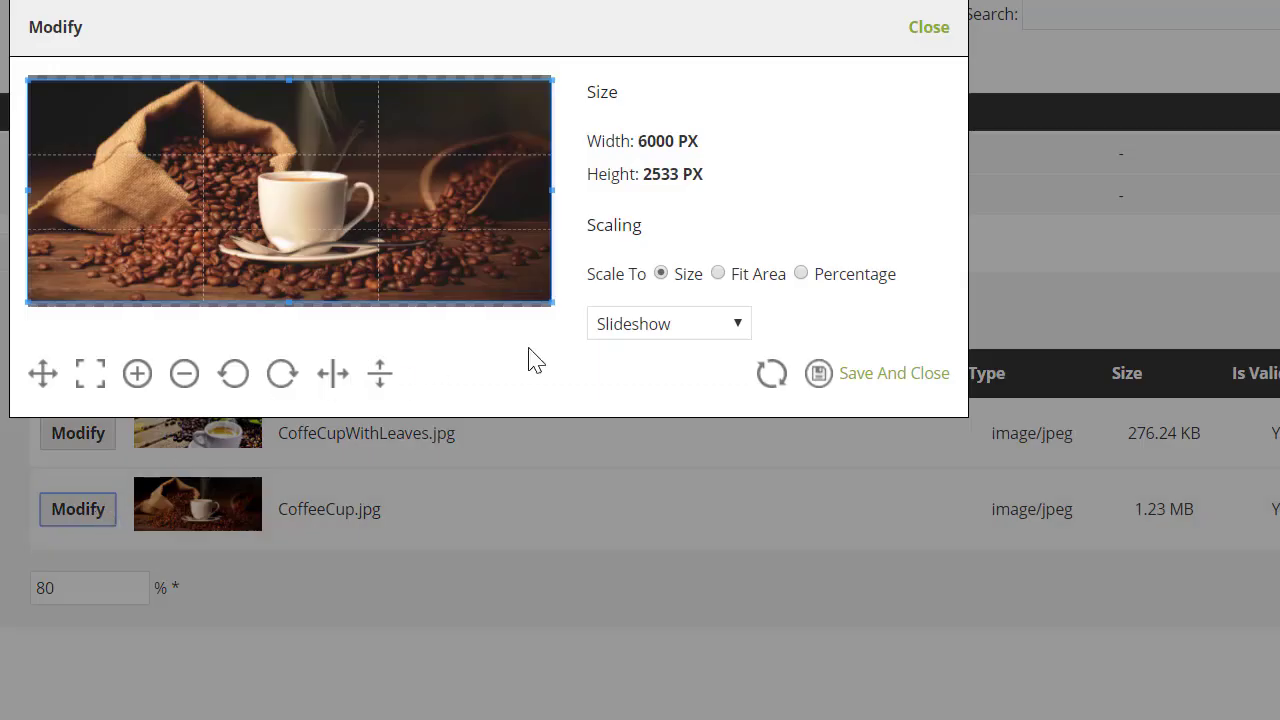
pyautogui.click(655, 330)
pyautogui.click(645, 506)
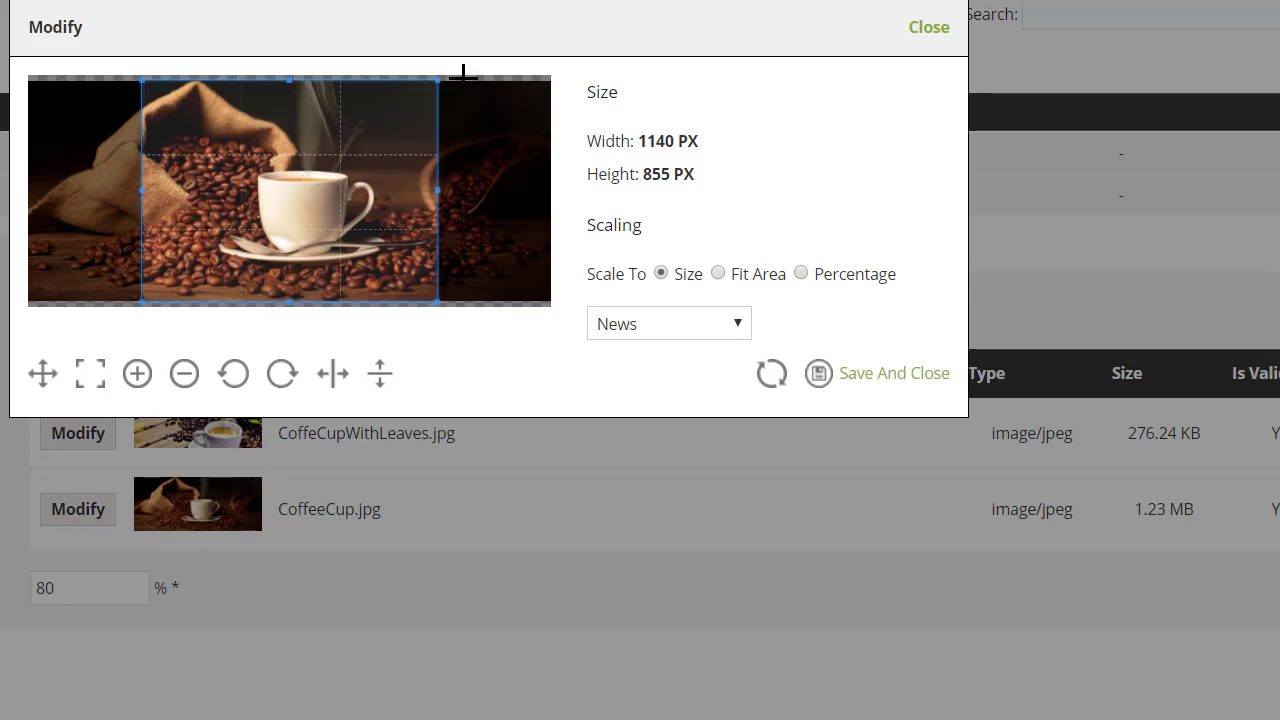
pyautogui.click(666, 334)
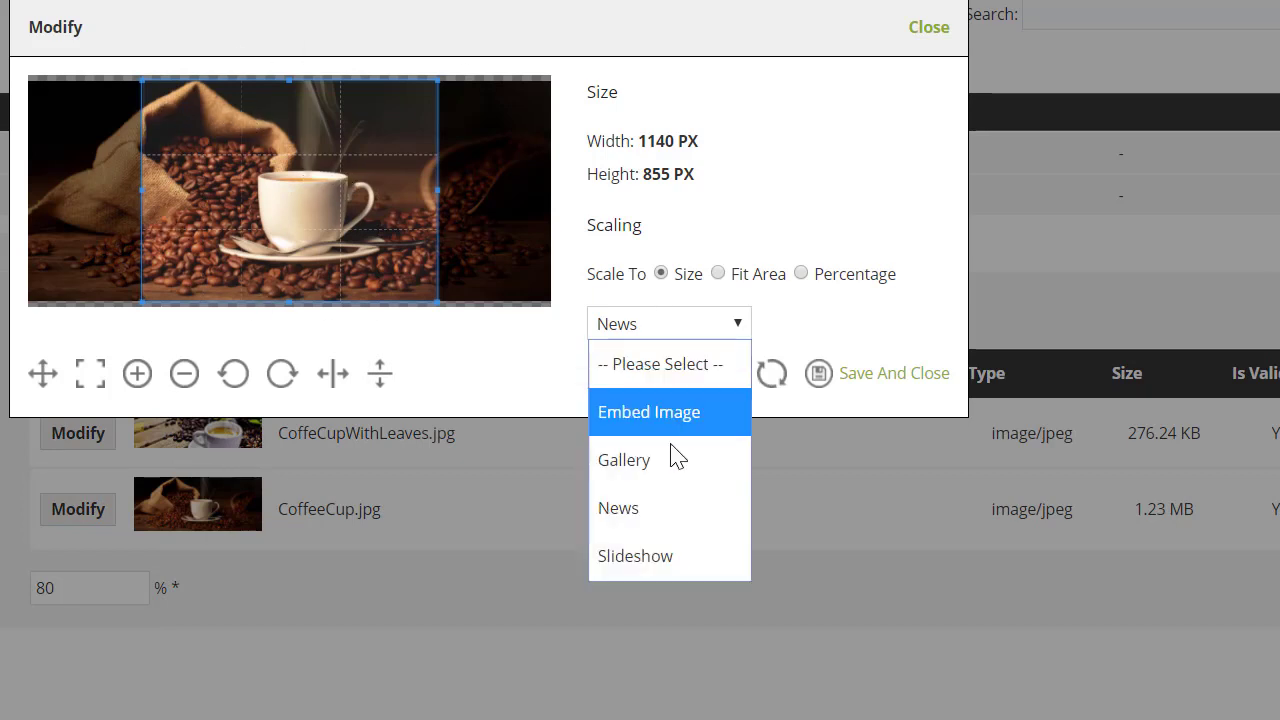
pyautogui.click(661, 561)
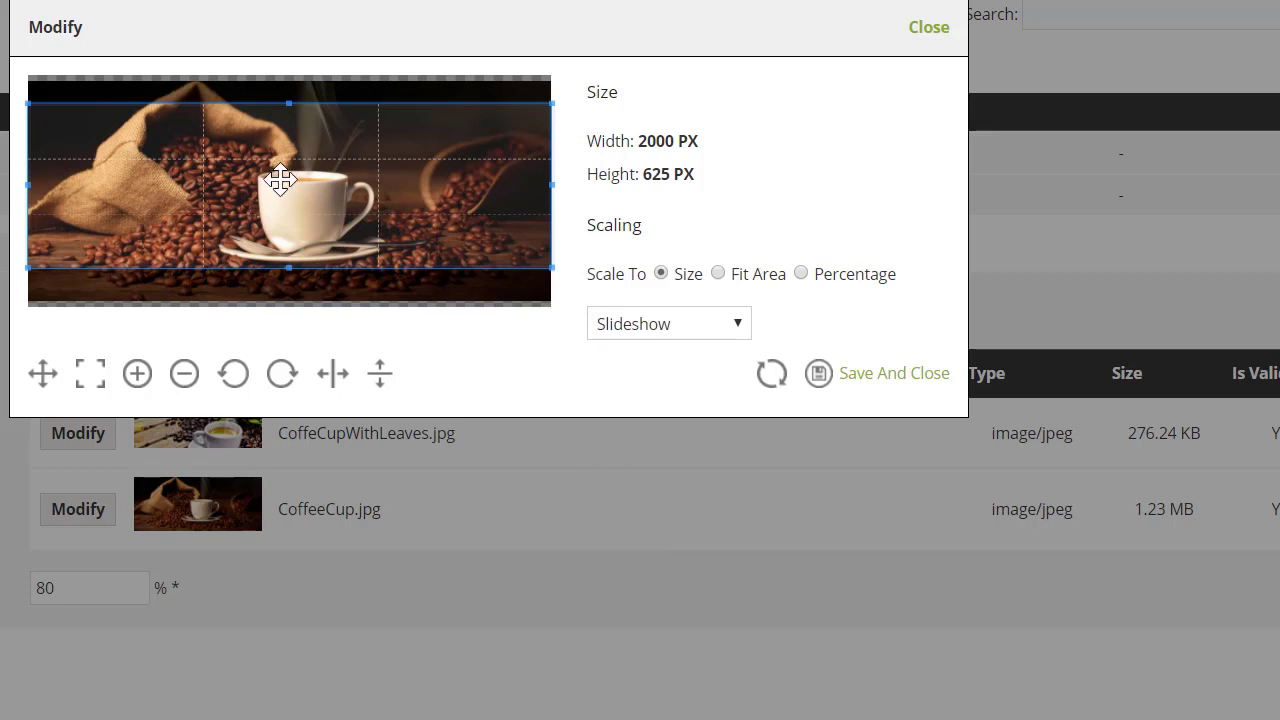
pyautogui.moveTo(323, 161); pyautogui.dragTo(323, 169)
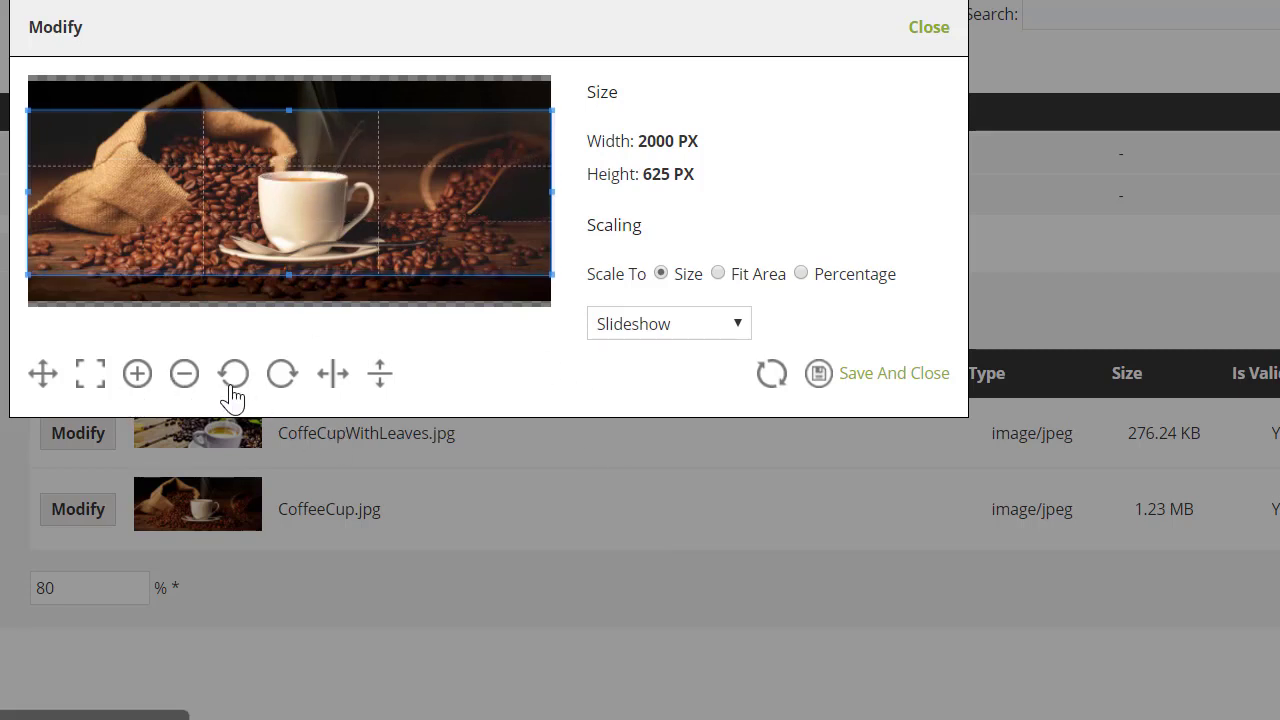
# Try zooming and rotating the image, then reset it to its original orientation.
pyautogui.click(140, 382)
pyautogui.click(140, 382)
pyautogui.click(140, 382)
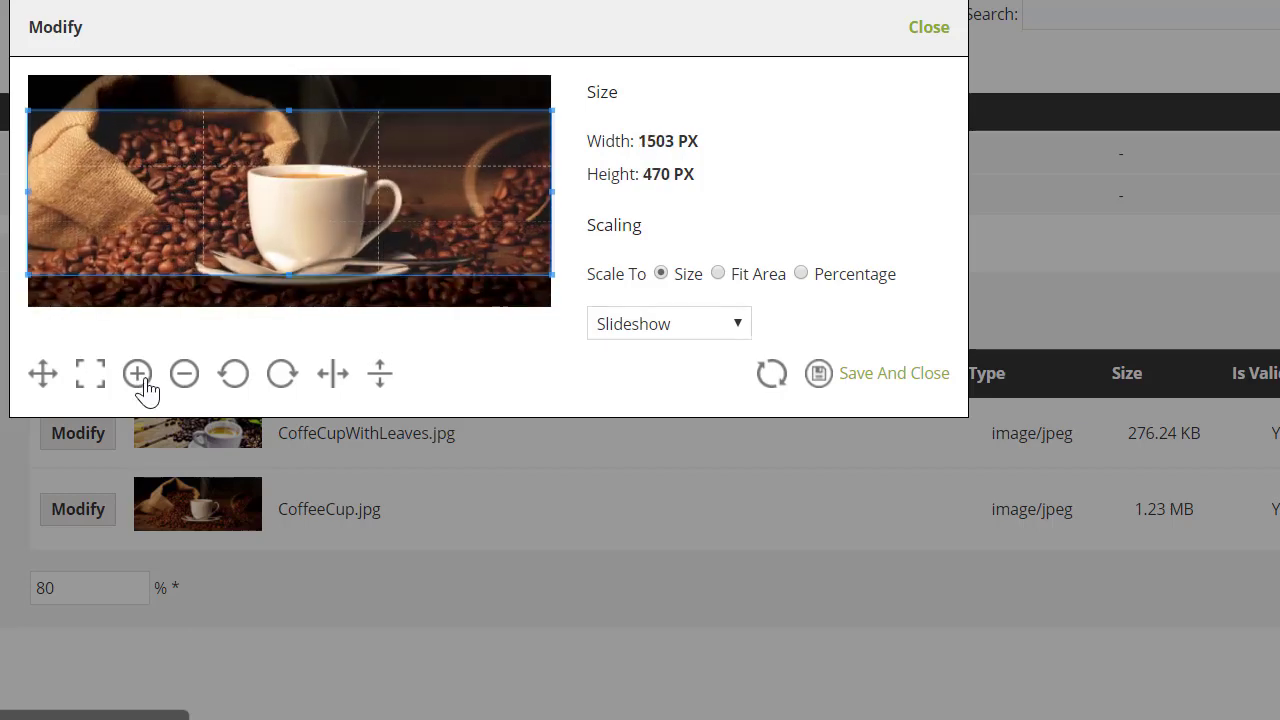
pyautogui.click(140, 382)
pyautogui.click(184, 385)
pyautogui.click(184, 385)
pyautogui.click(184, 385)
pyautogui.click(184, 385)
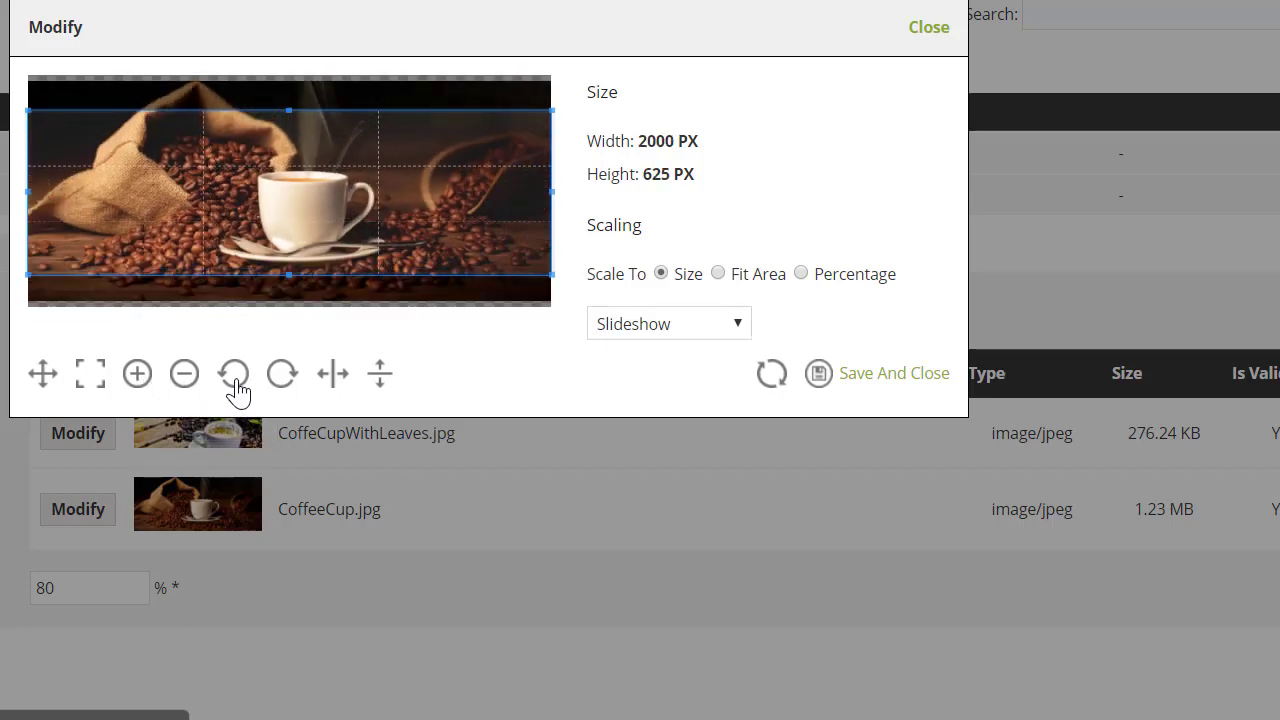
pyautogui.click(236, 386)
pyautogui.click(236, 386)
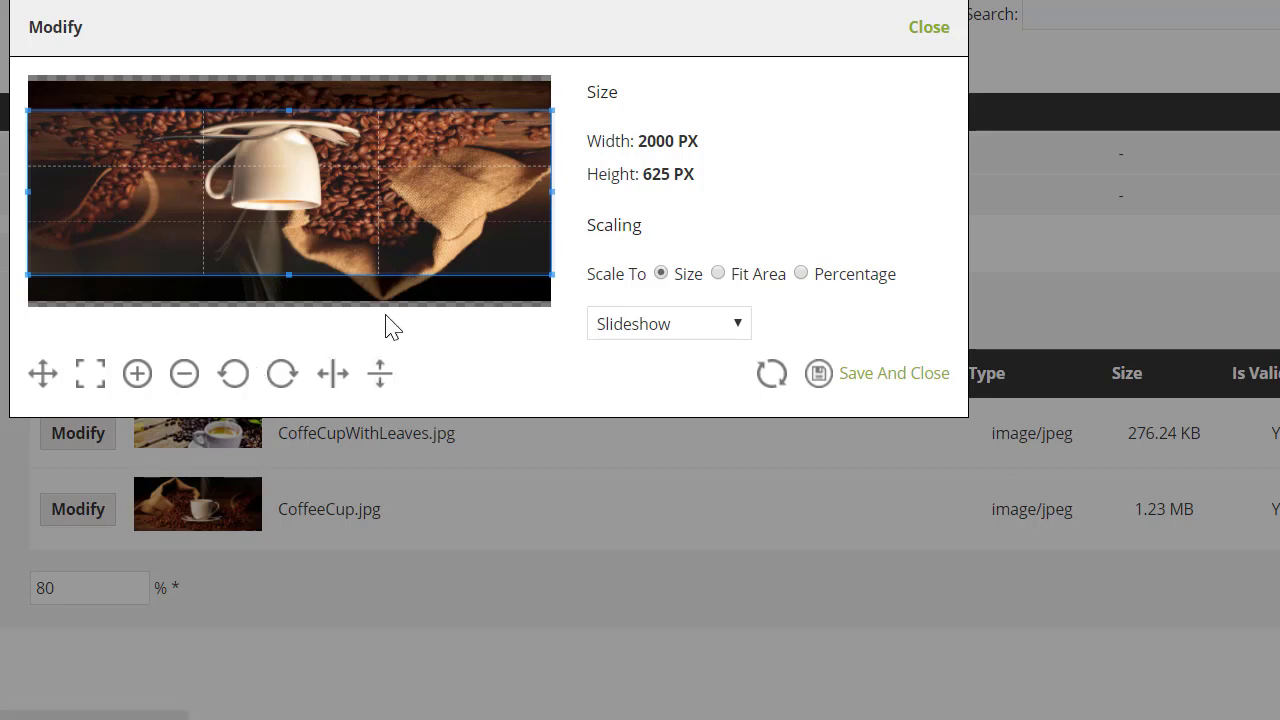
pyautogui.click(773, 382)
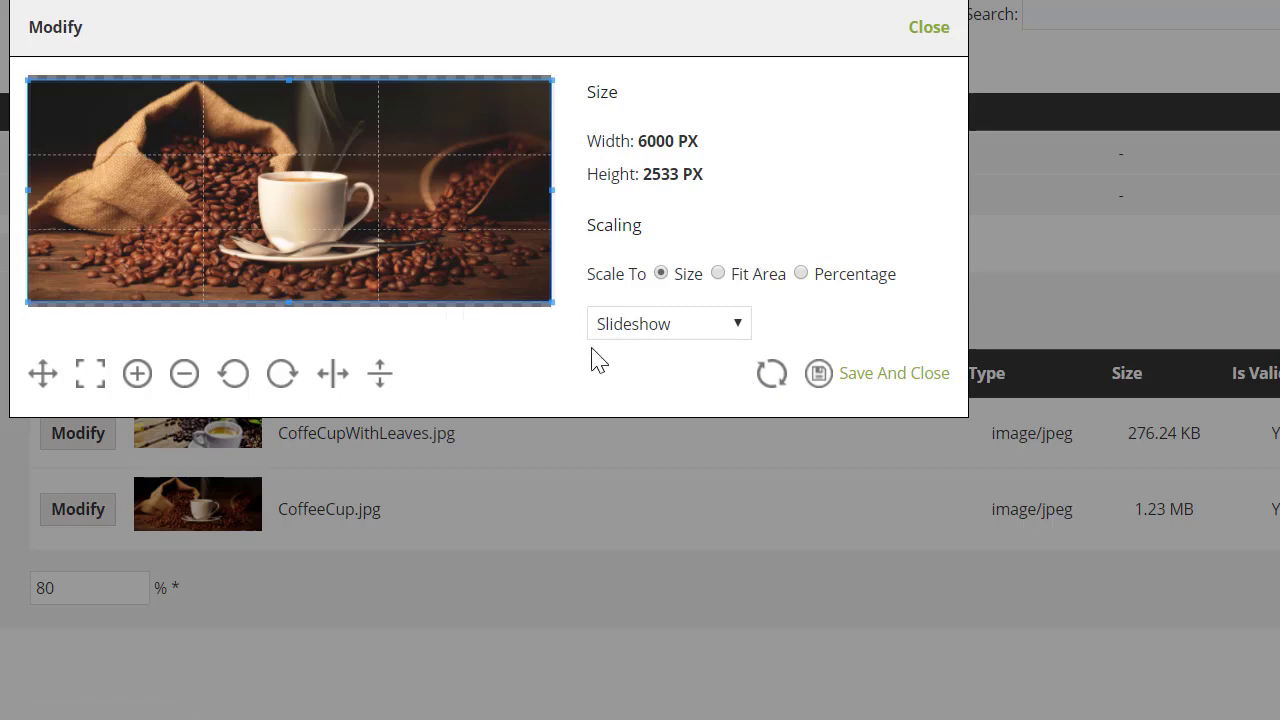
# Reapply the Slideshow preset, shift the crop down, save, and upload both coffee images.
pyautogui.click(626, 330)
pyautogui.click(632, 500)
pyautogui.click(650, 330)
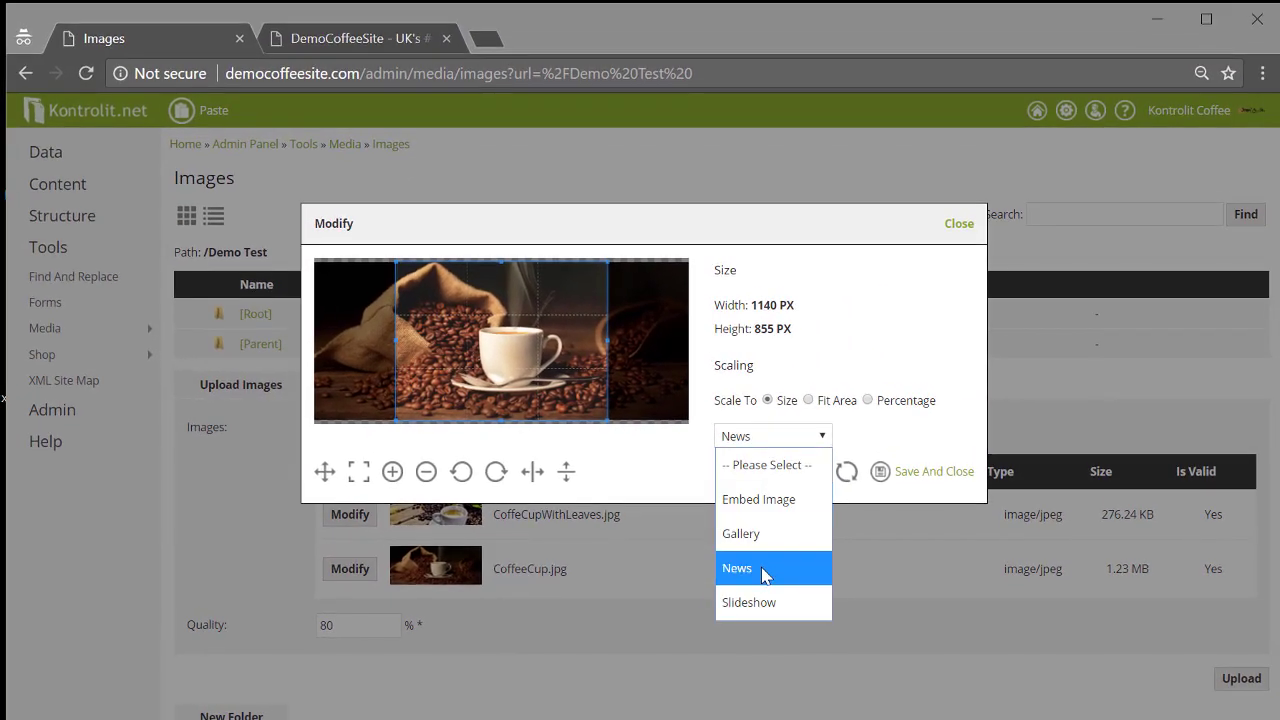
pyautogui.click(760, 602)
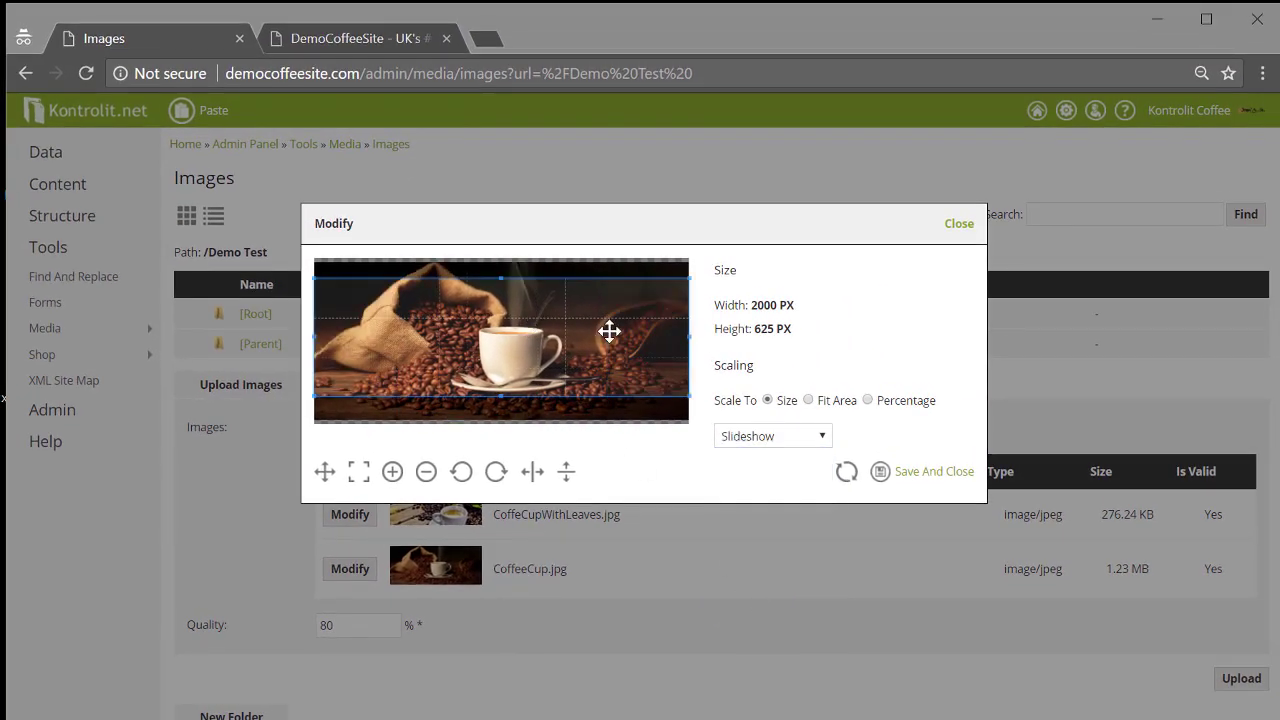
pyautogui.moveTo(605, 334); pyautogui.dragTo(606, 345)
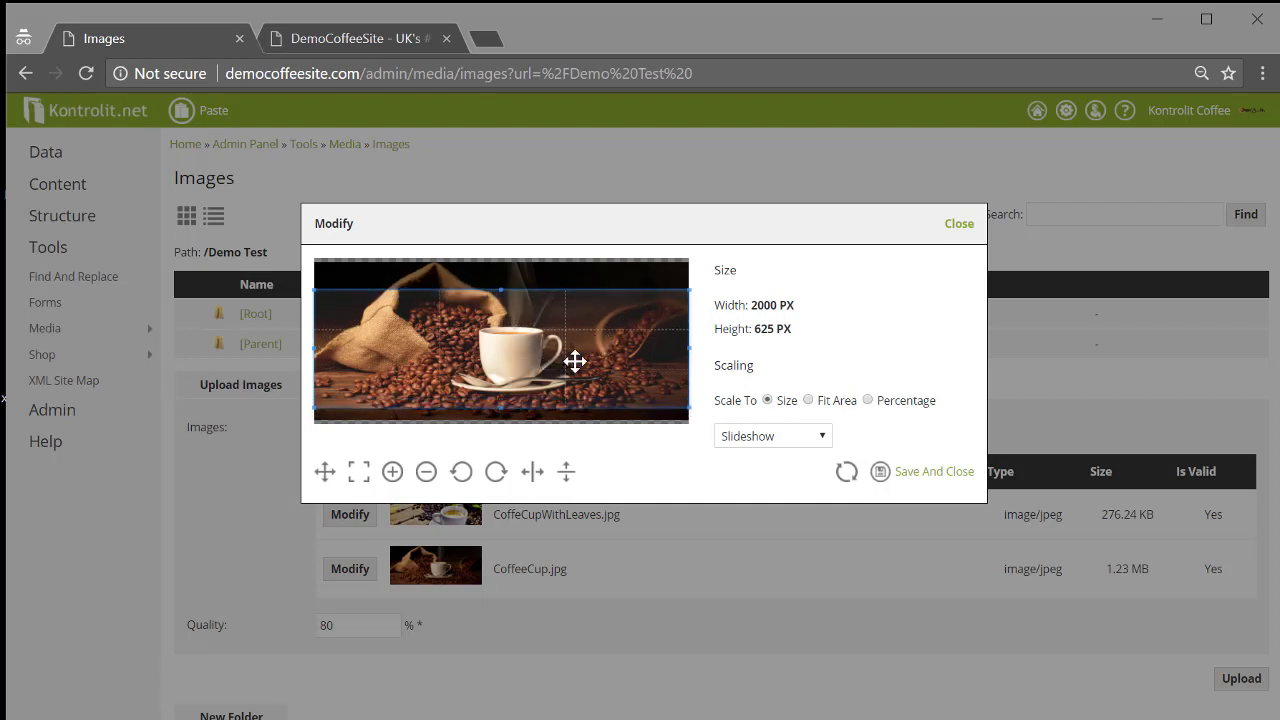
pyautogui.click(920, 478)
pyautogui.click(1218, 668)
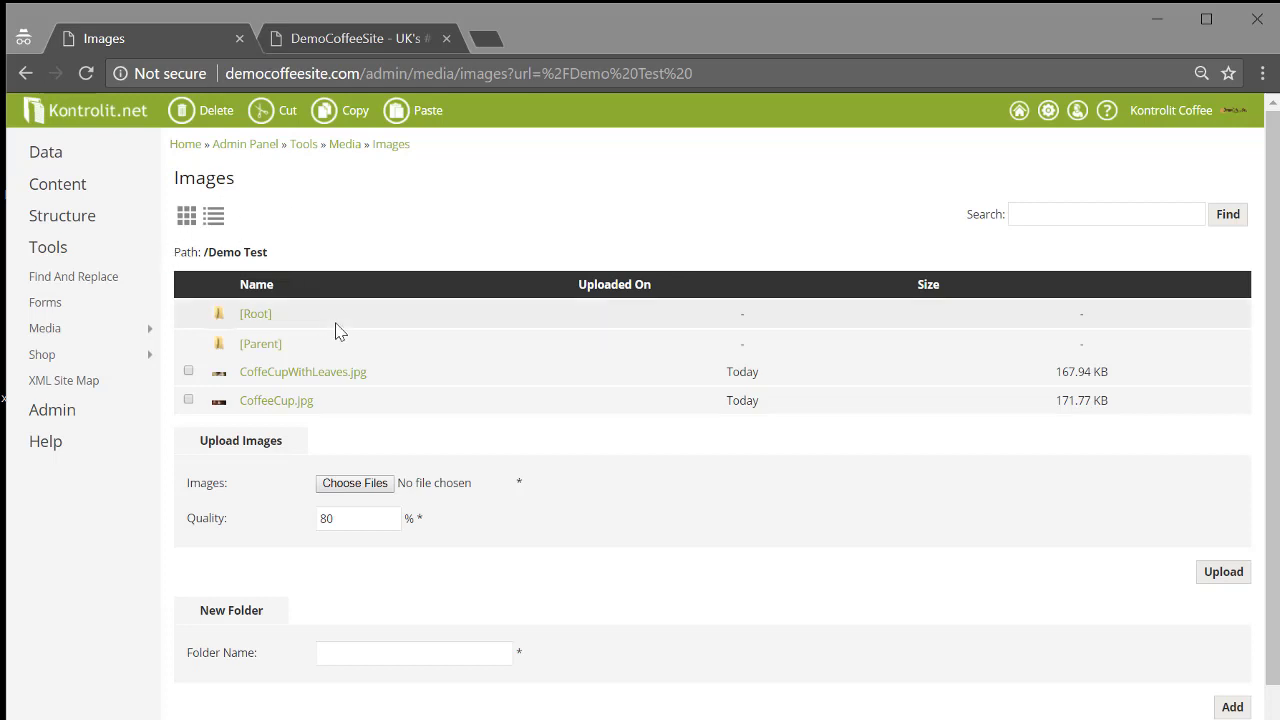
# Check the live coffee site in its tab, then return to the Admin Panel home.
pyautogui.click(384, 27)
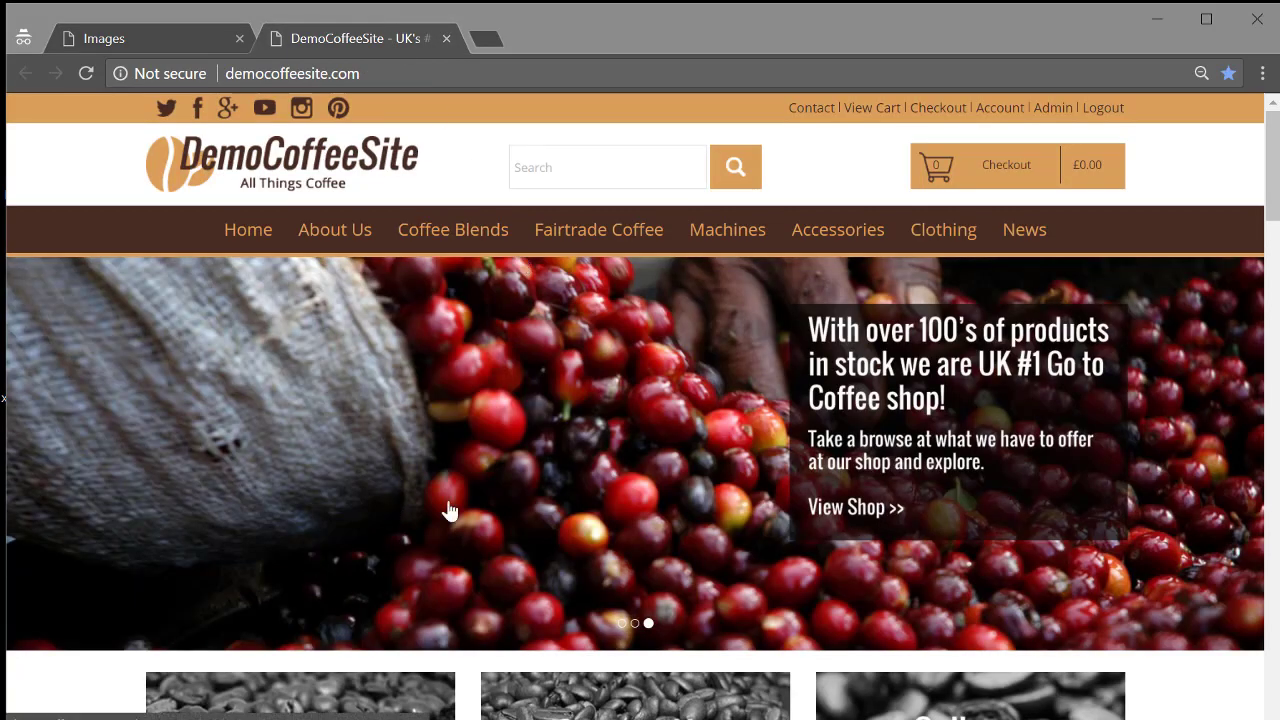
pyautogui.scroll(-2, 447, 512)
pyautogui.scroll(-1, 440, 505)
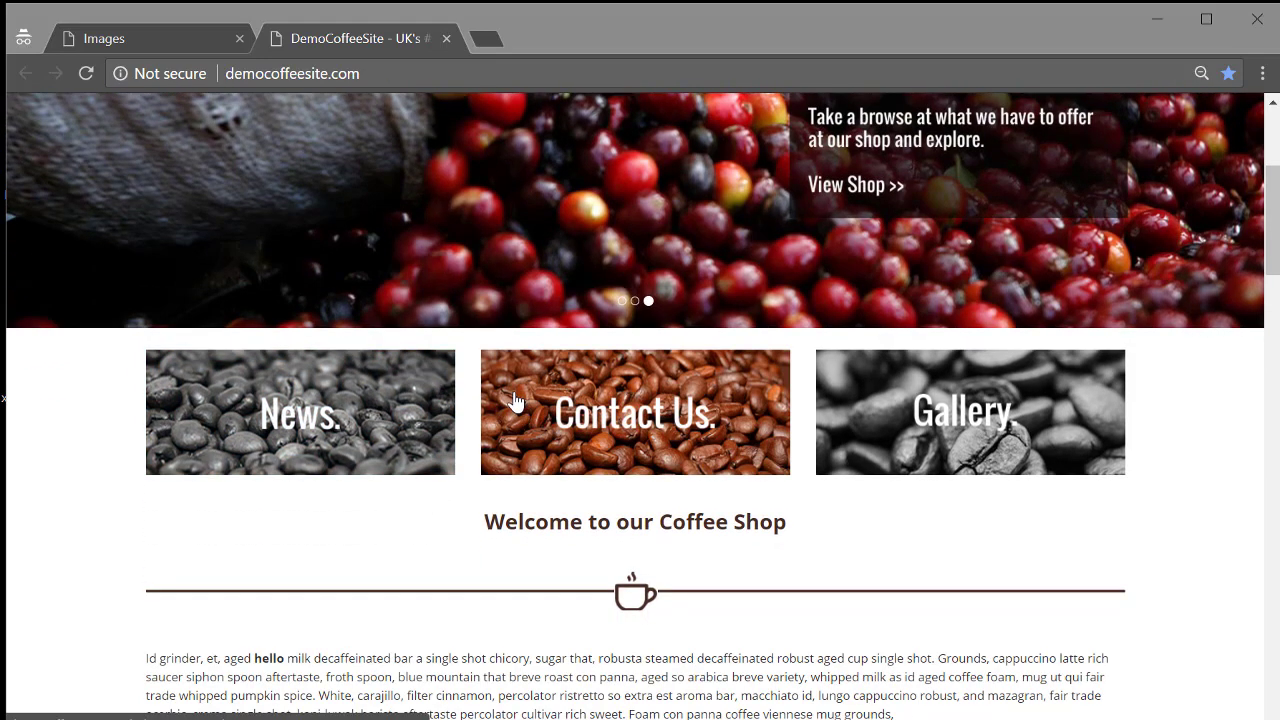
pyautogui.scroll(3, 515, 405)
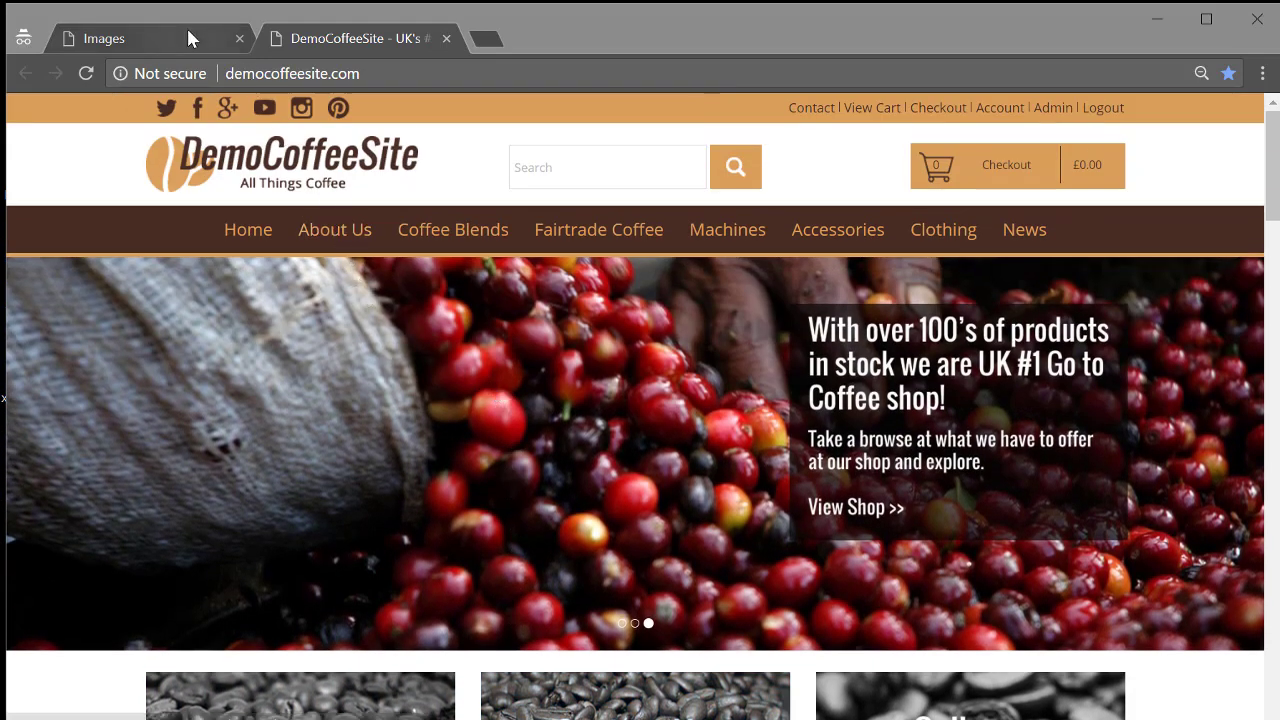
pyautogui.click(186, 30)
pyautogui.click(240, 146)
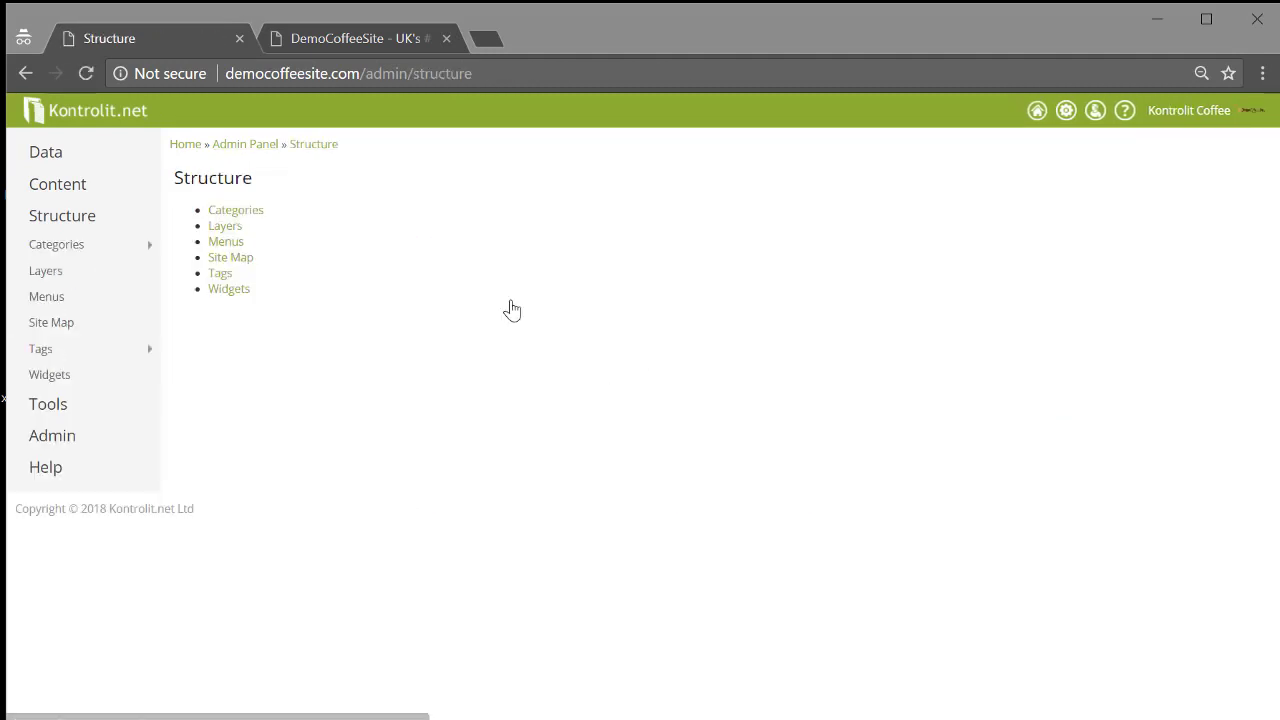
# Open the Home Carousel widget from the Widgets list for editing.
pyautogui.click(243, 294)
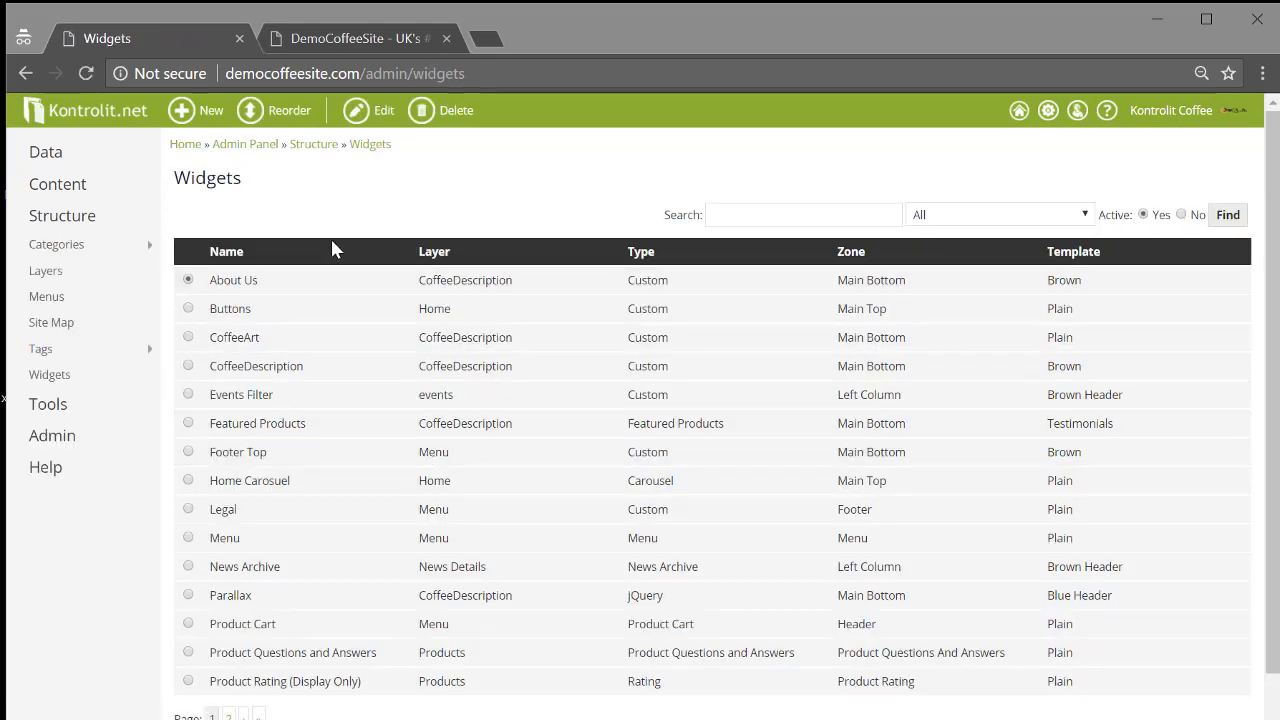
pyautogui.click(189, 481)
pyautogui.click(366, 114)
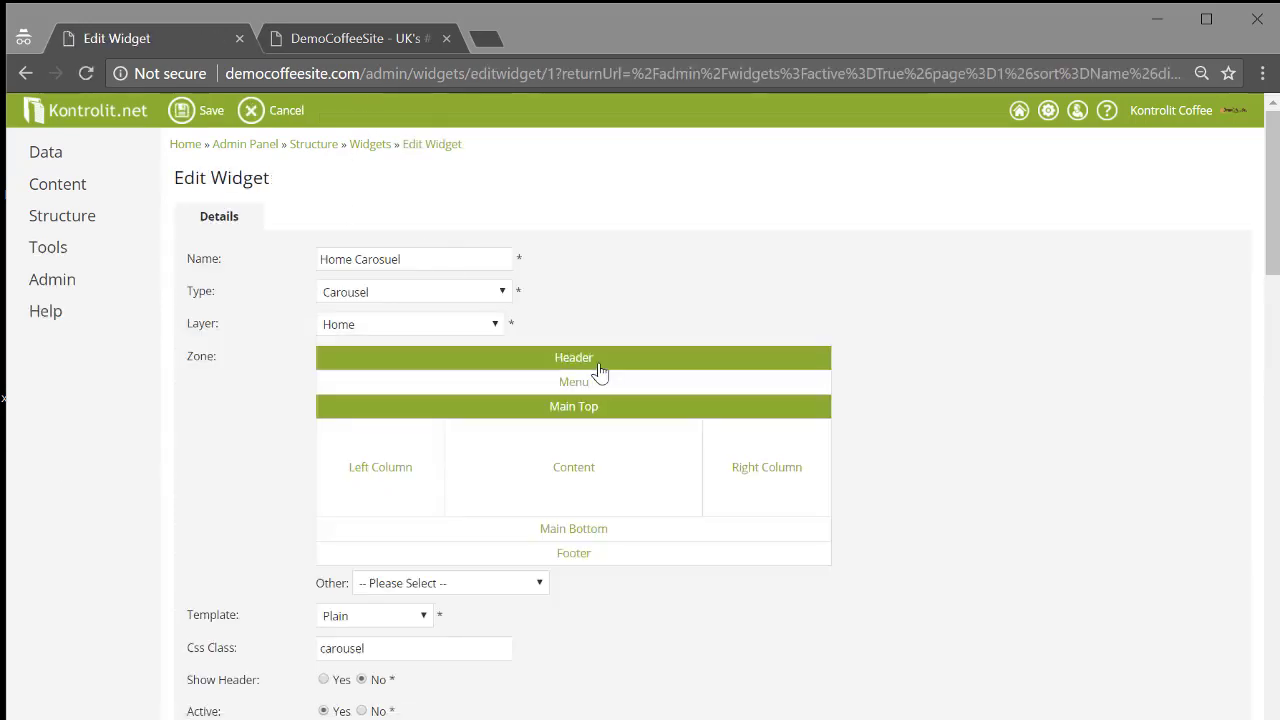
# Drag the coffee-beans slide below the Fairtrade slide and scroll down to the Add Slide form.
pyautogui.scroll(-6, 600, 375)
pyautogui.scroll(-7, 595, 418)
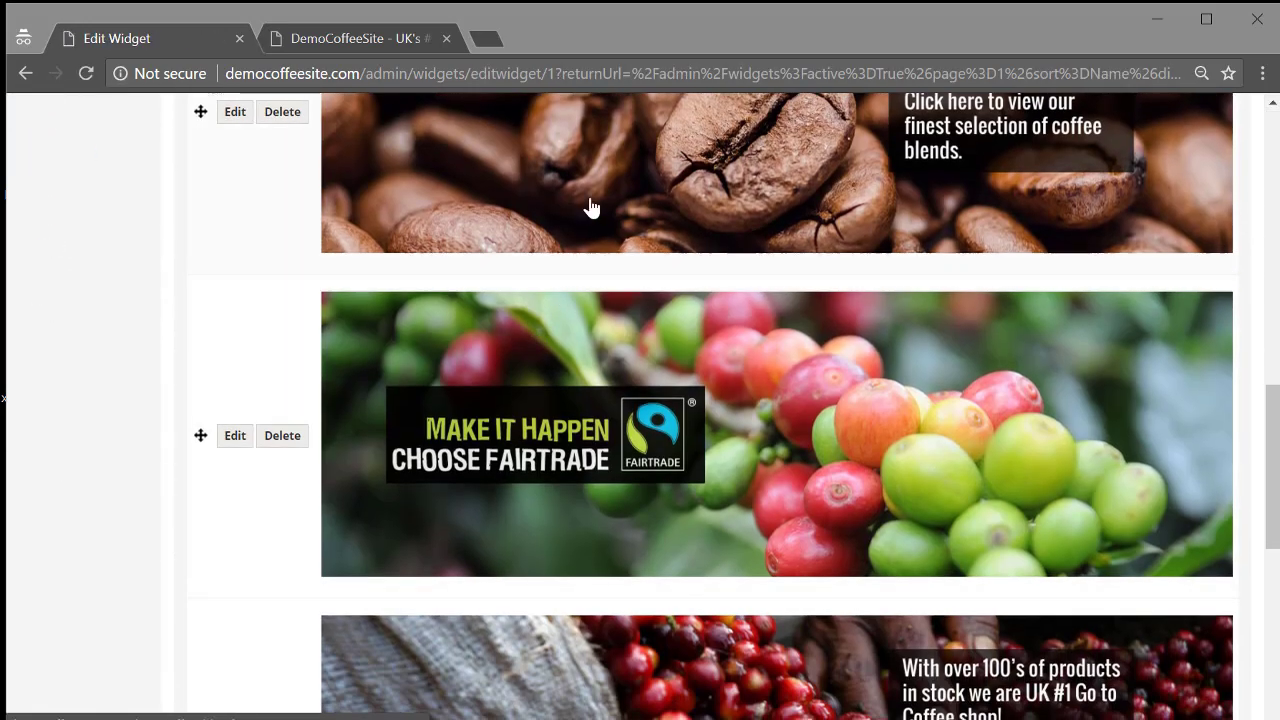
pyautogui.scroll(-1, 560, 420)
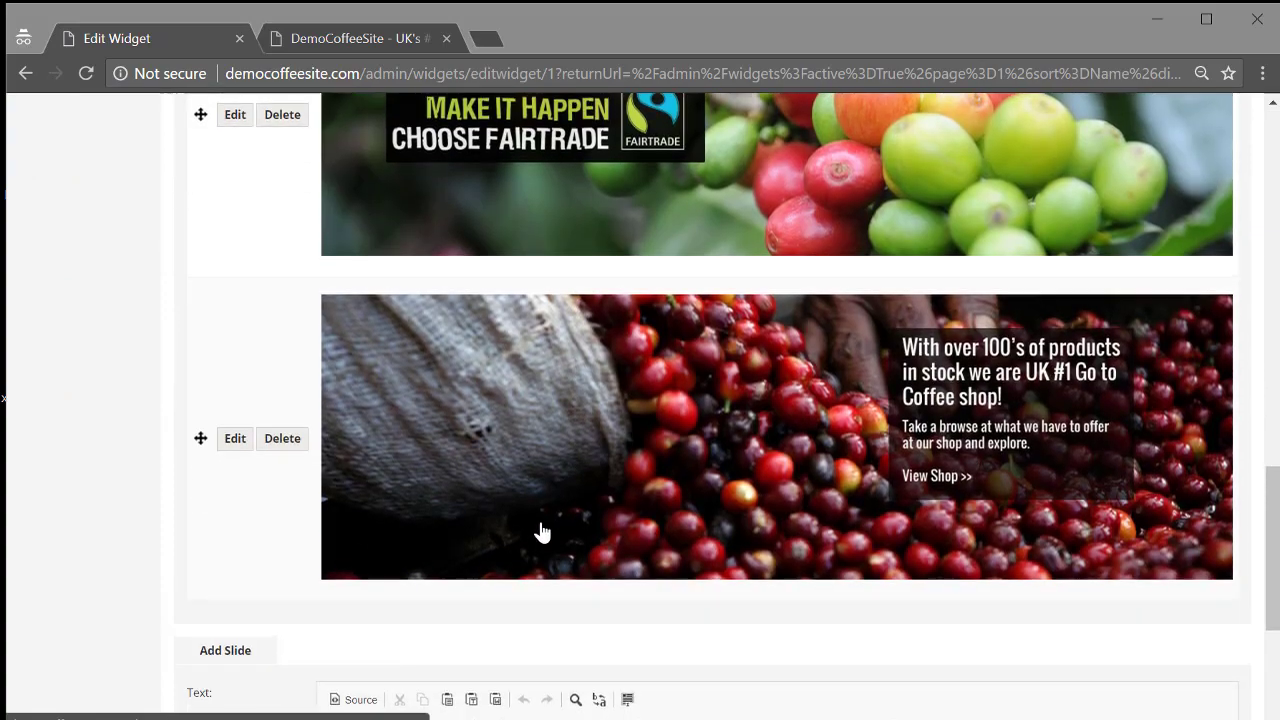
pyautogui.scroll(5, 537, 531)
pyautogui.scroll(-2, 494, 313)
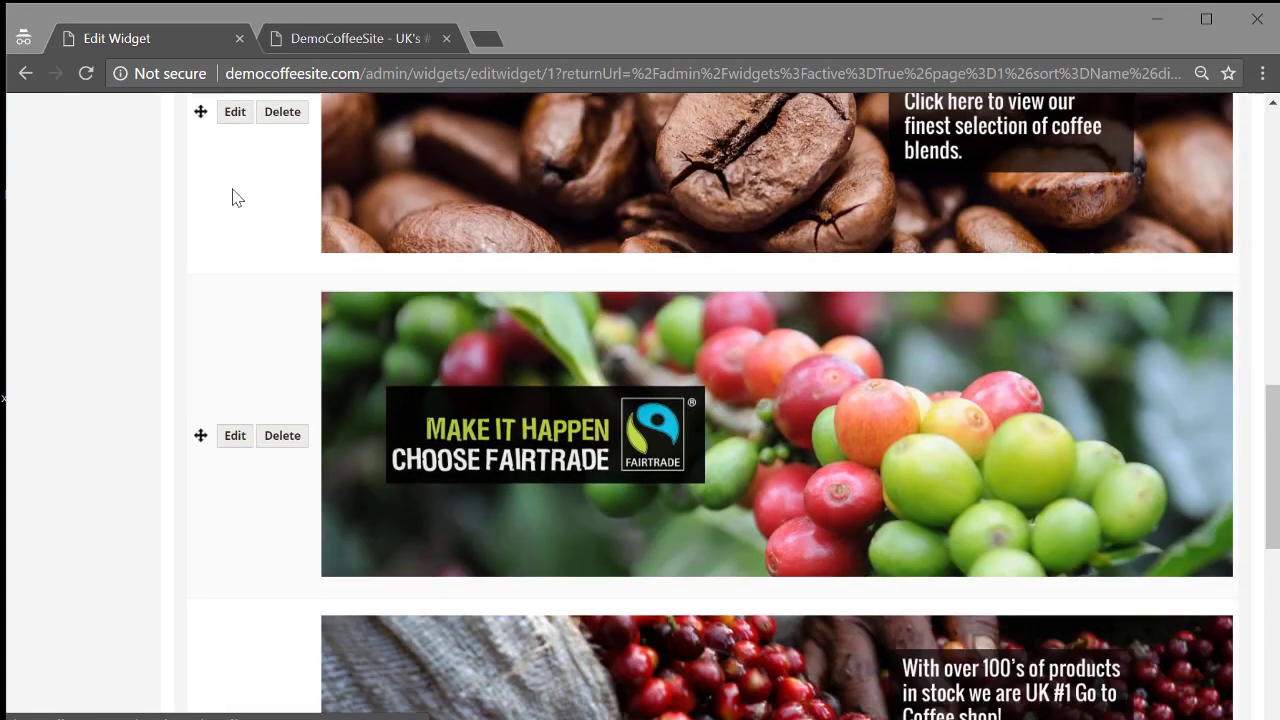
pyautogui.moveTo(205, 412); pyautogui.dragTo(205, 248)
pyautogui.scroll(3, 205, 270)
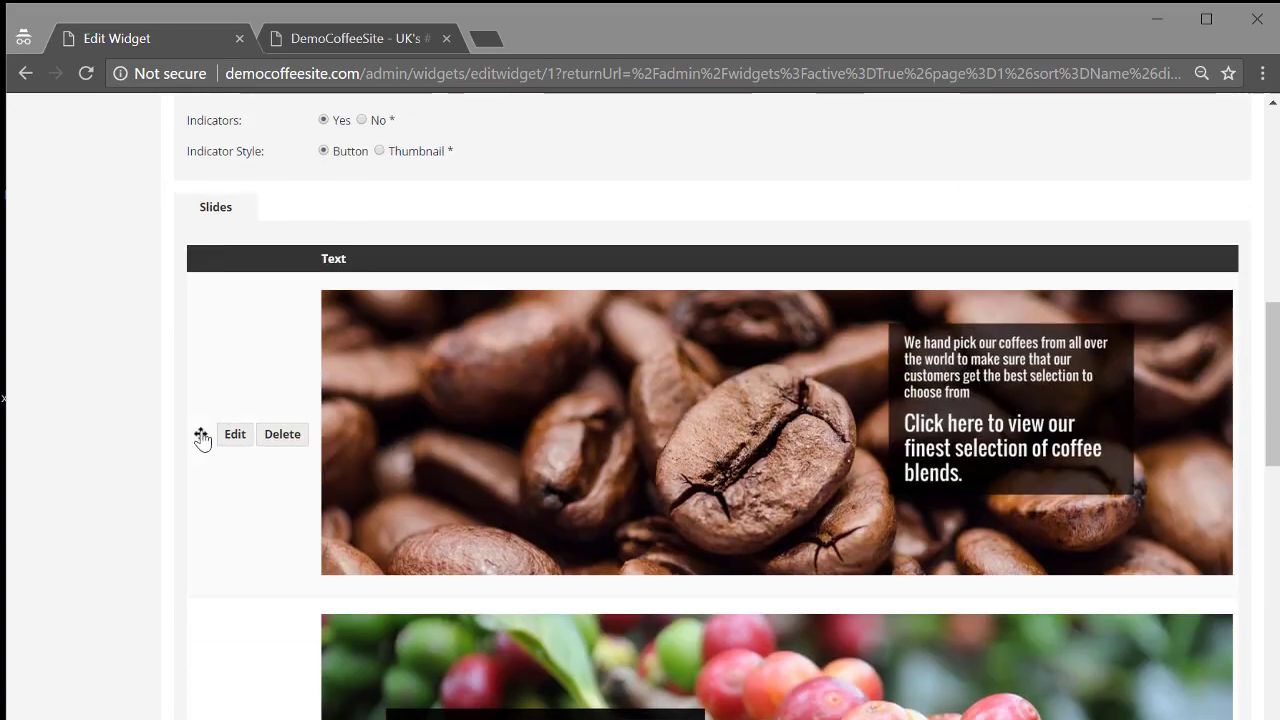
pyautogui.moveTo(200, 434); pyautogui.dragTo(214, 509)
pyautogui.scroll(-2, 425, 378)
pyautogui.scroll(-5, 425, 378)
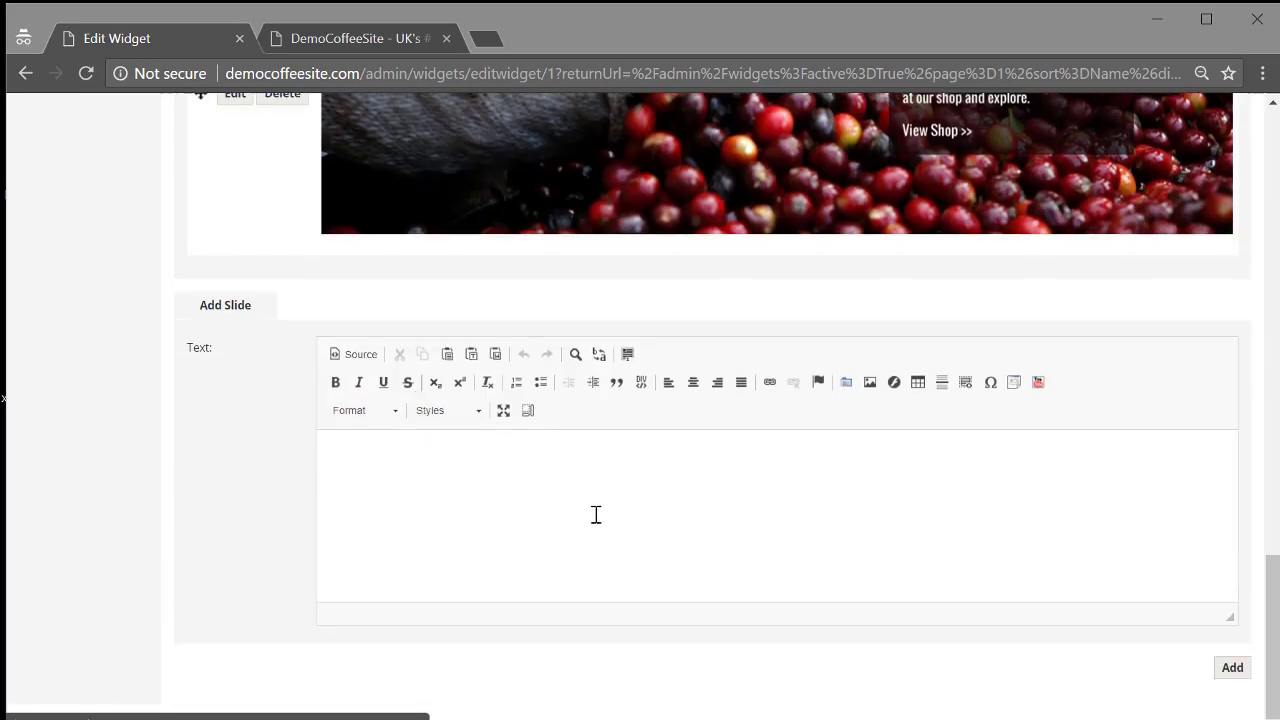
# Add a carousel slide using Demo Test's CoffeCupWithLeaves.jpg with alt text 'coffee with leaves'.
pyautogui.doubleClick(211, 304)
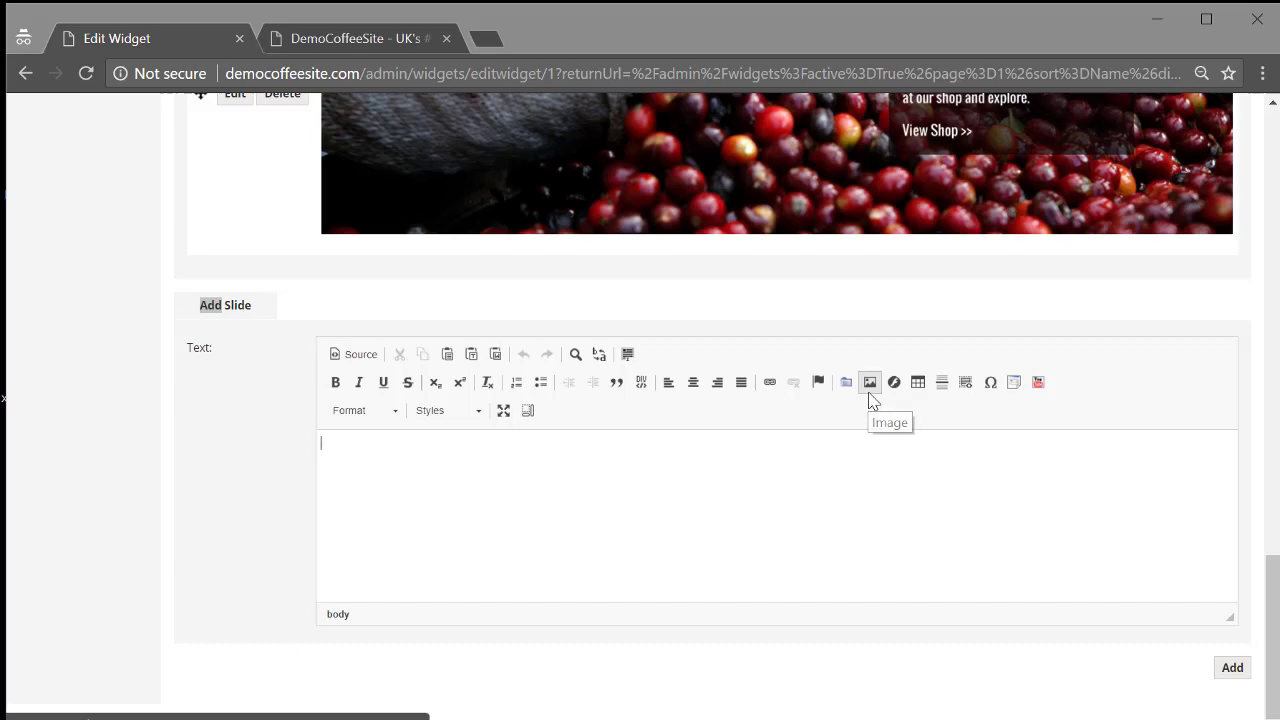
pyautogui.click(870, 382)
pyautogui.click(777, 280)
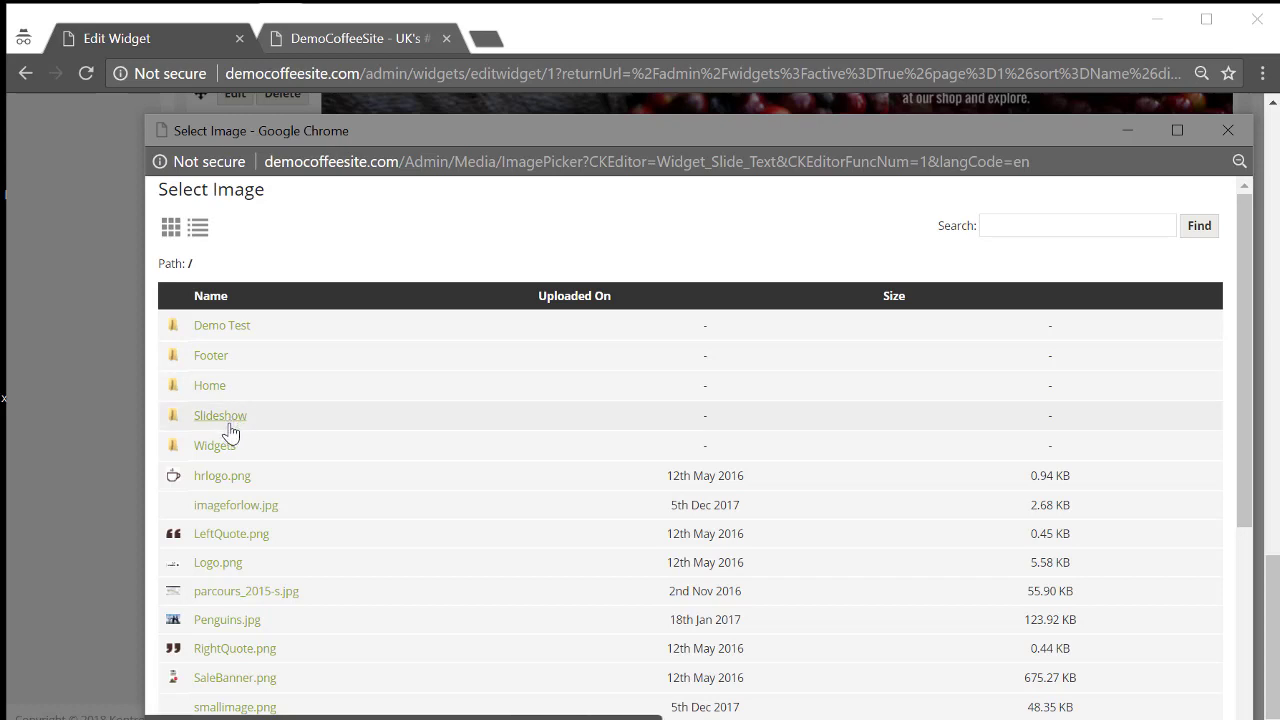
pyautogui.click(222, 326)
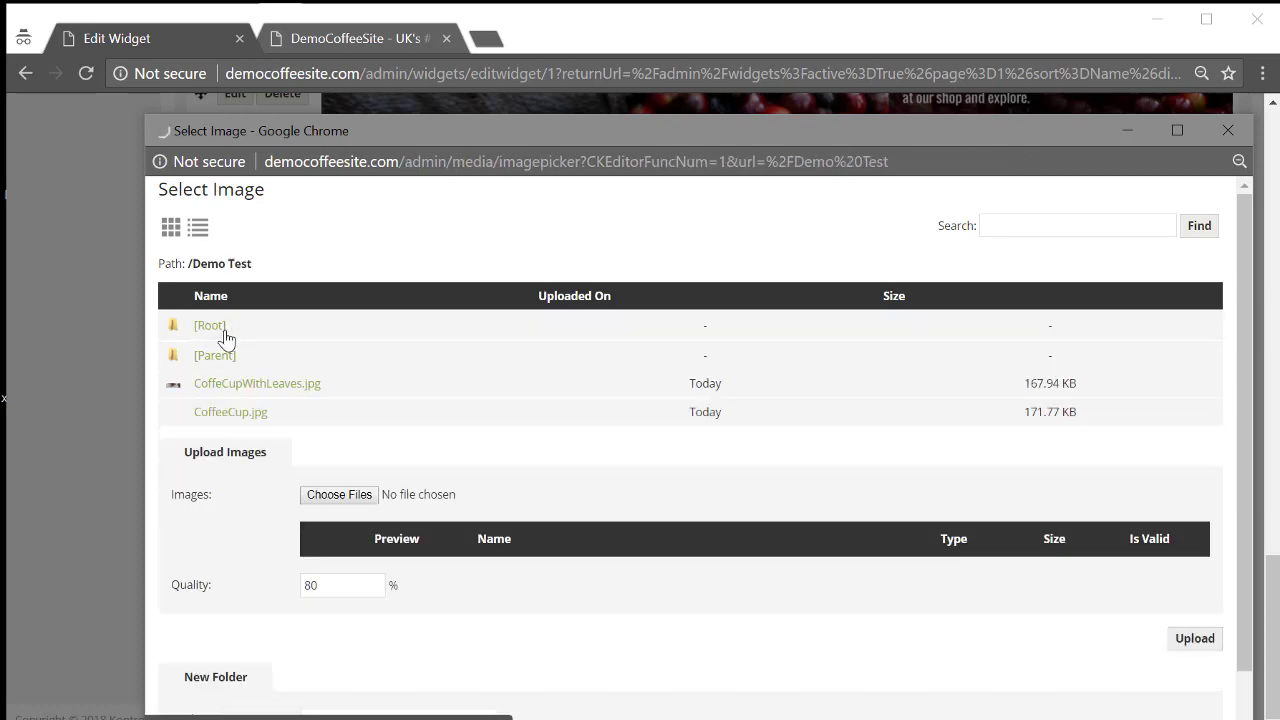
pyautogui.click(255, 388)
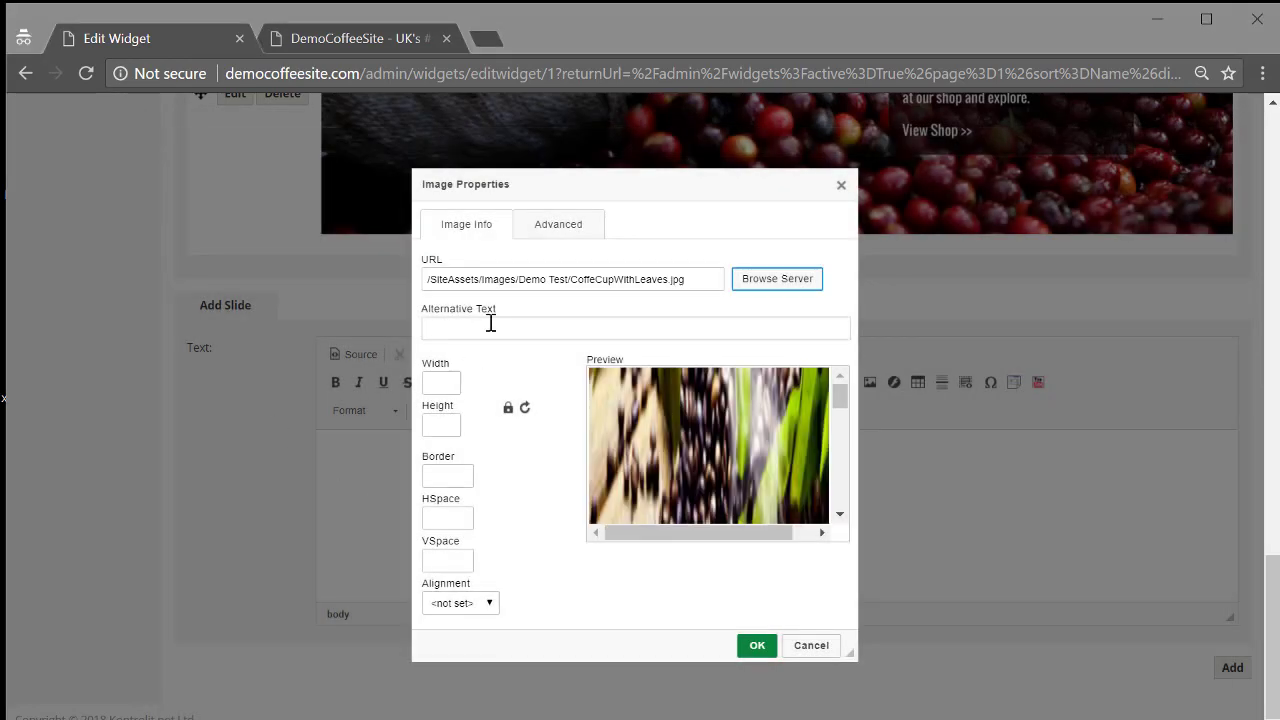
pyautogui.click(491, 325)
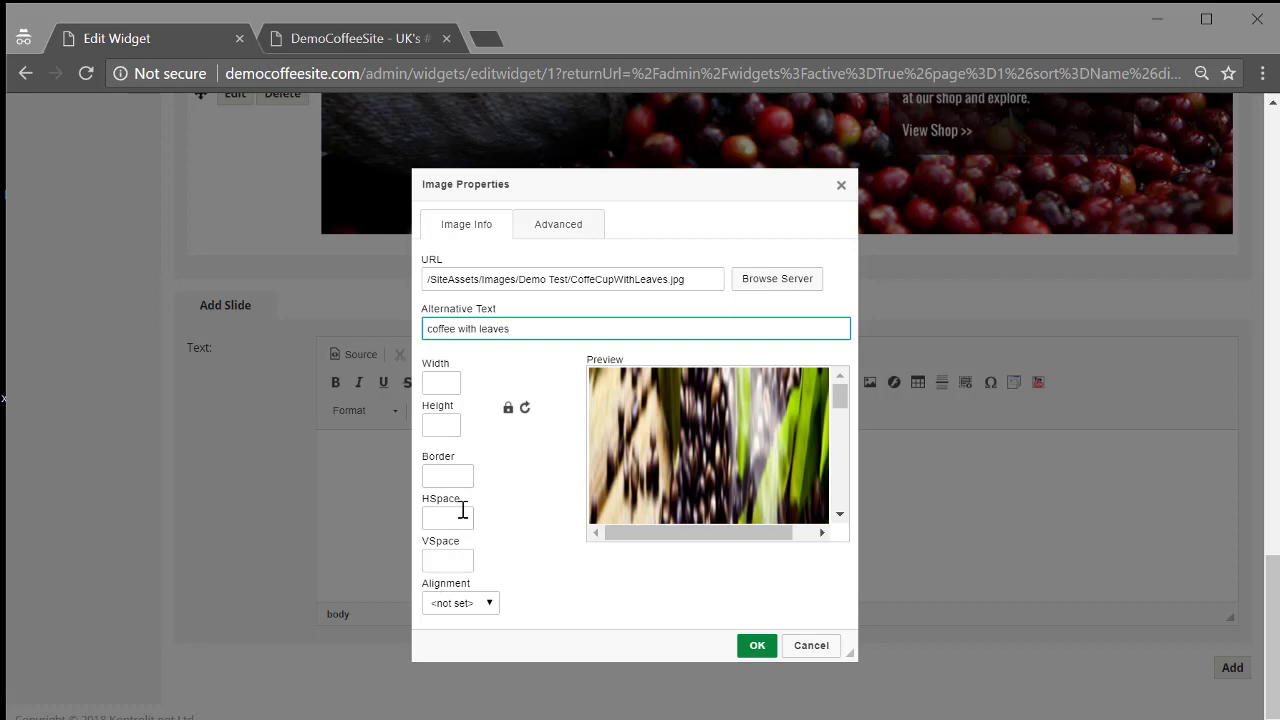
pyautogui.click(757, 645)
pyautogui.click(1230, 668)
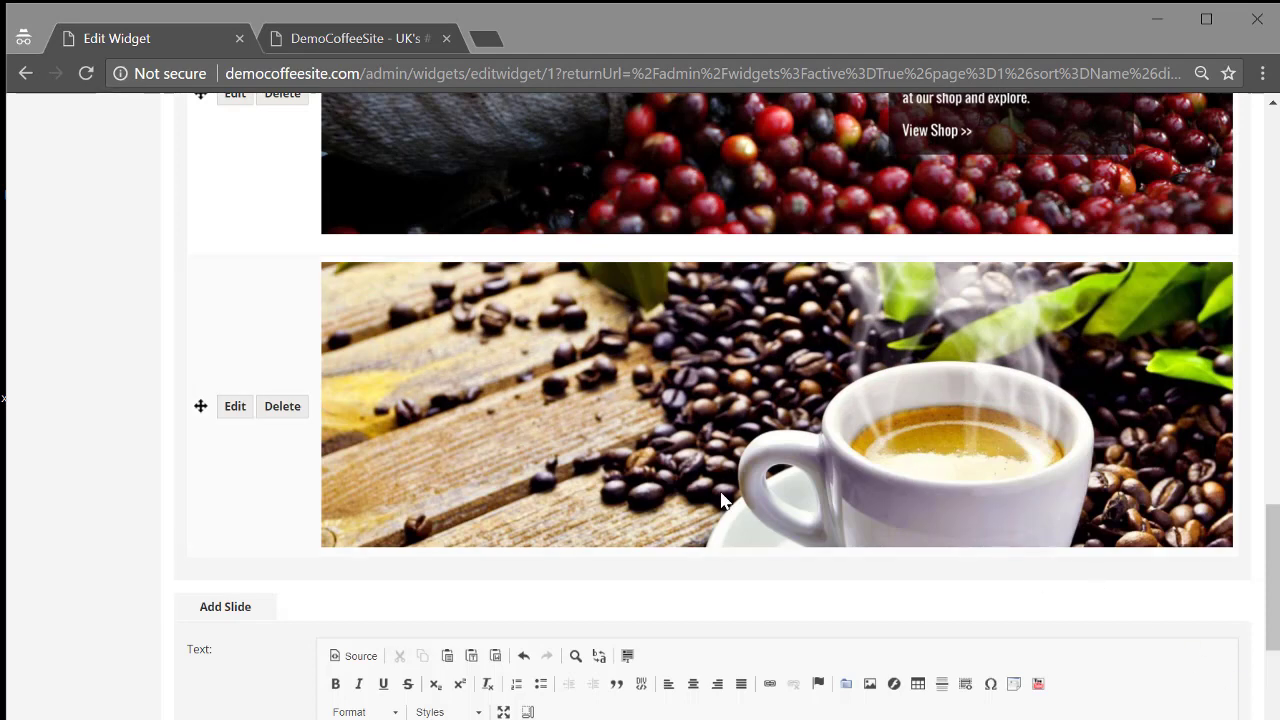
# Add a carousel slide using CoffeeCup.jpg from the Demo Test folder, with alt text 'coffee with cup'.
pyautogui.scroll(-3, 782, 476)
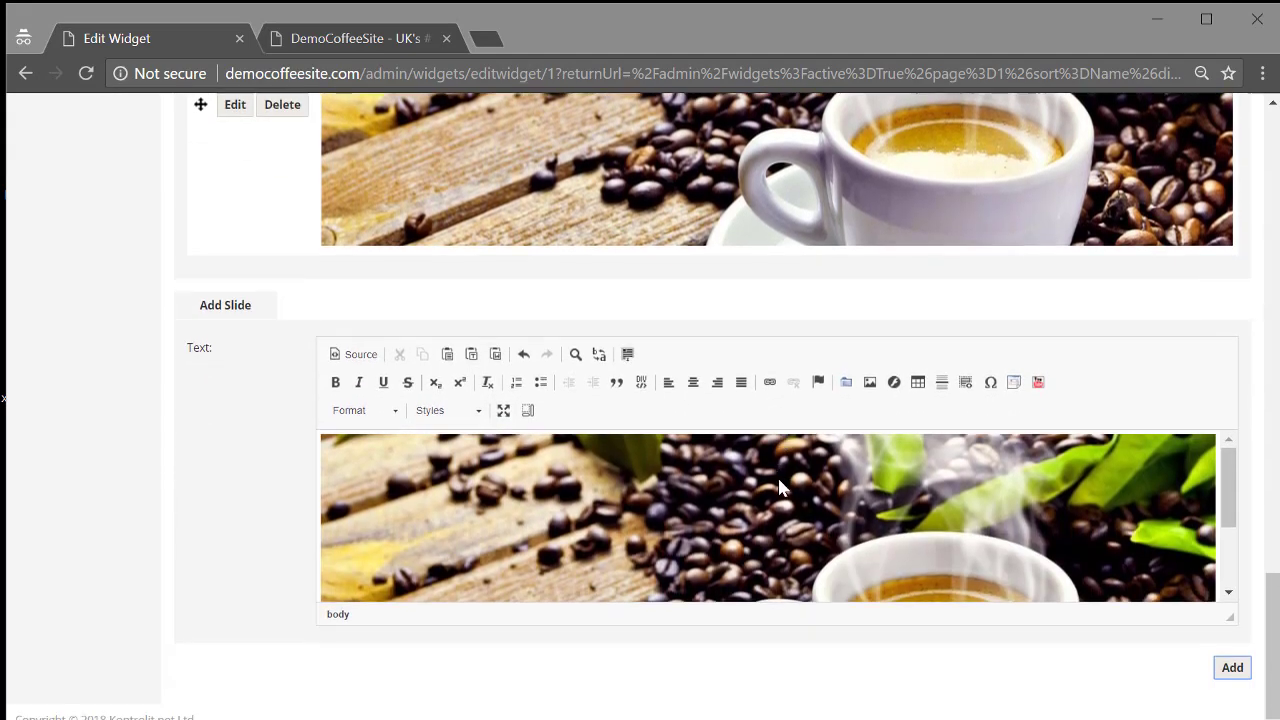
pyautogui.click(779, 476)
pyautogui.click(869, 382)
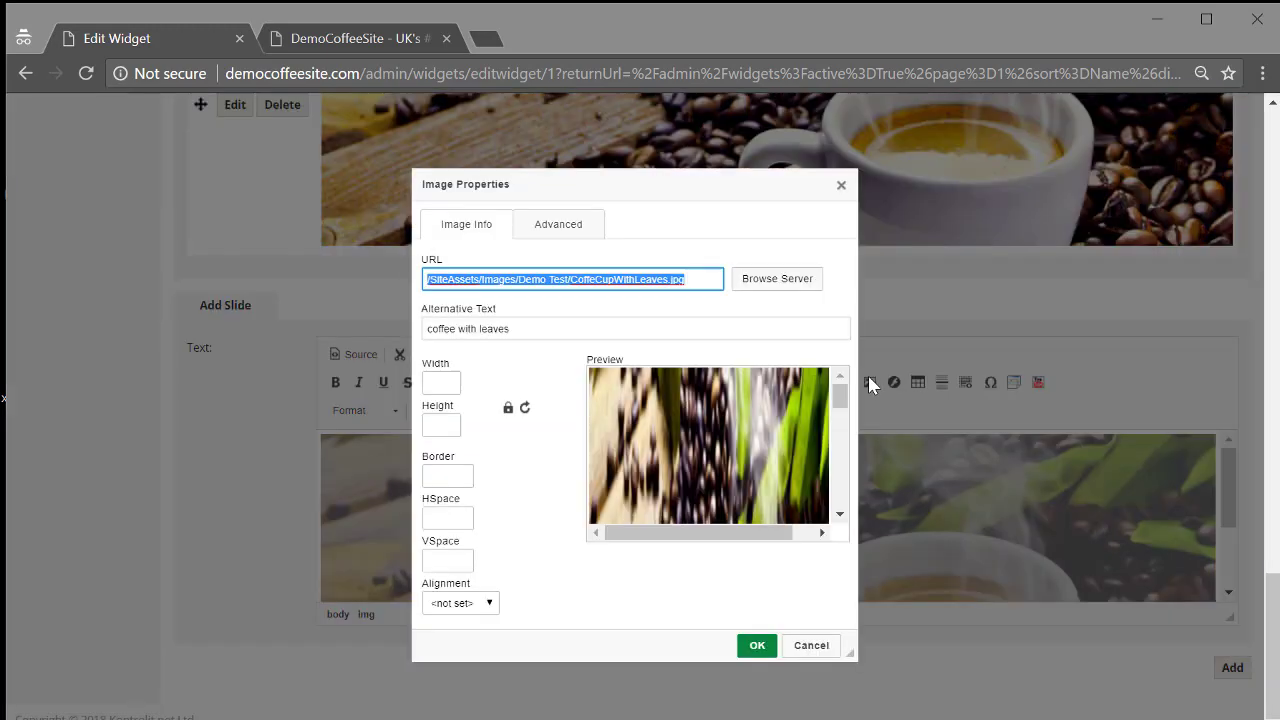
pyautogui.click(748, 282)
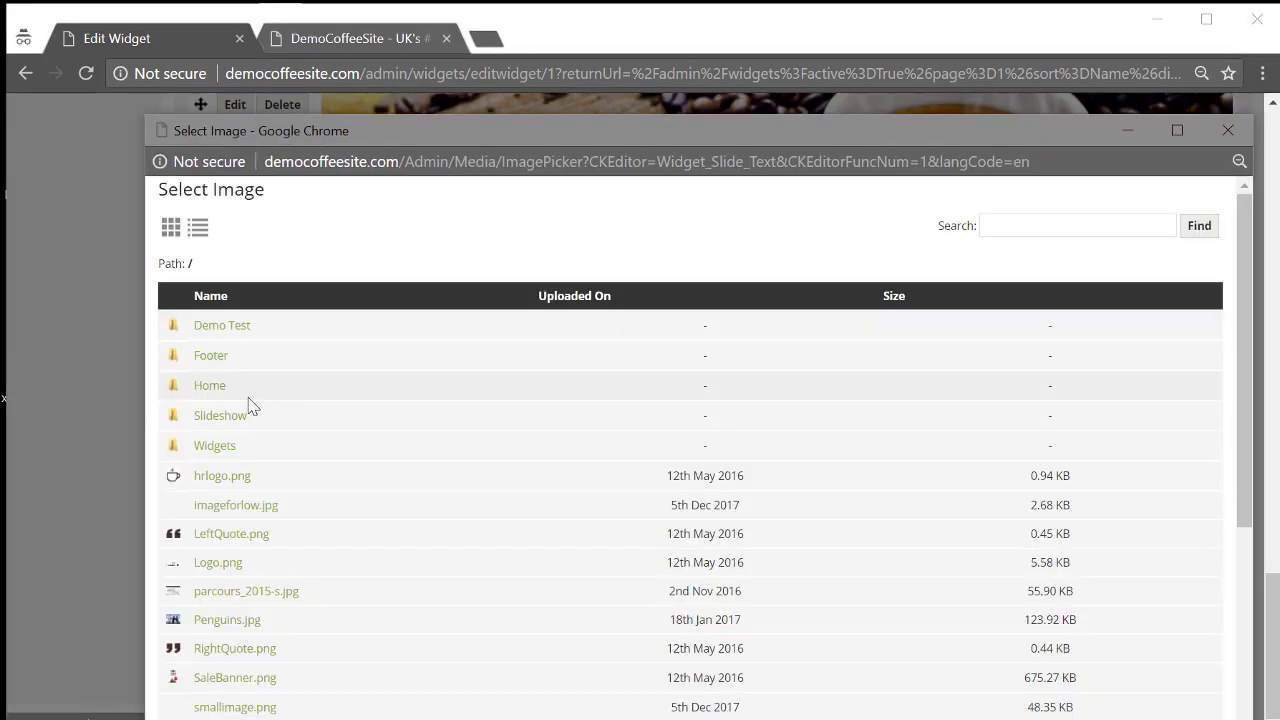
pyautogui.click(218, 330)
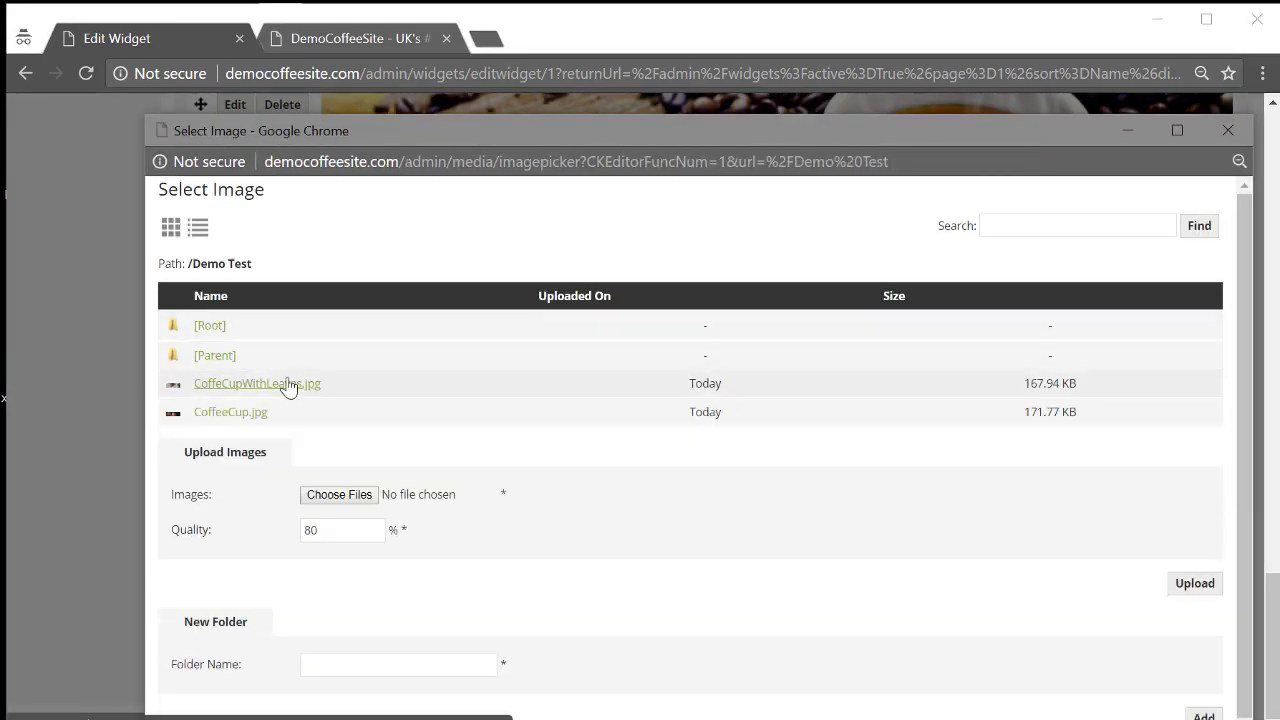
pyautogui.click(226, 413)
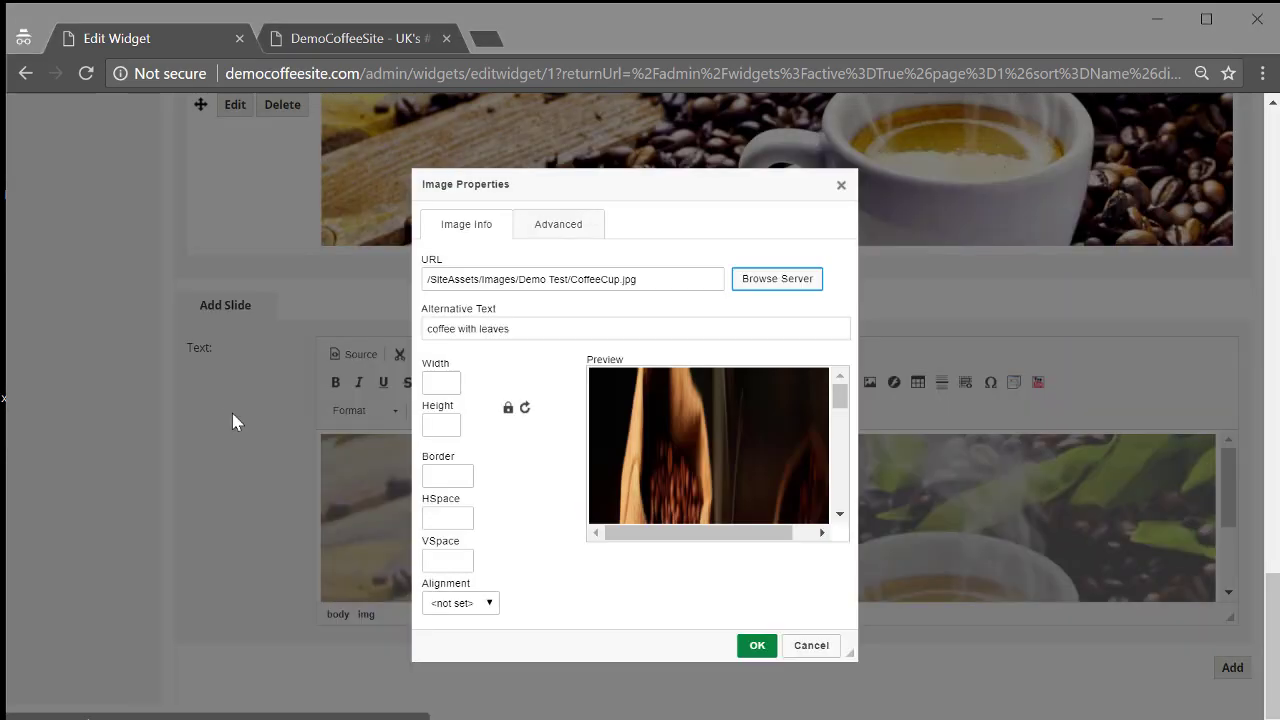
pyautogui.doubleClick(493, 330)
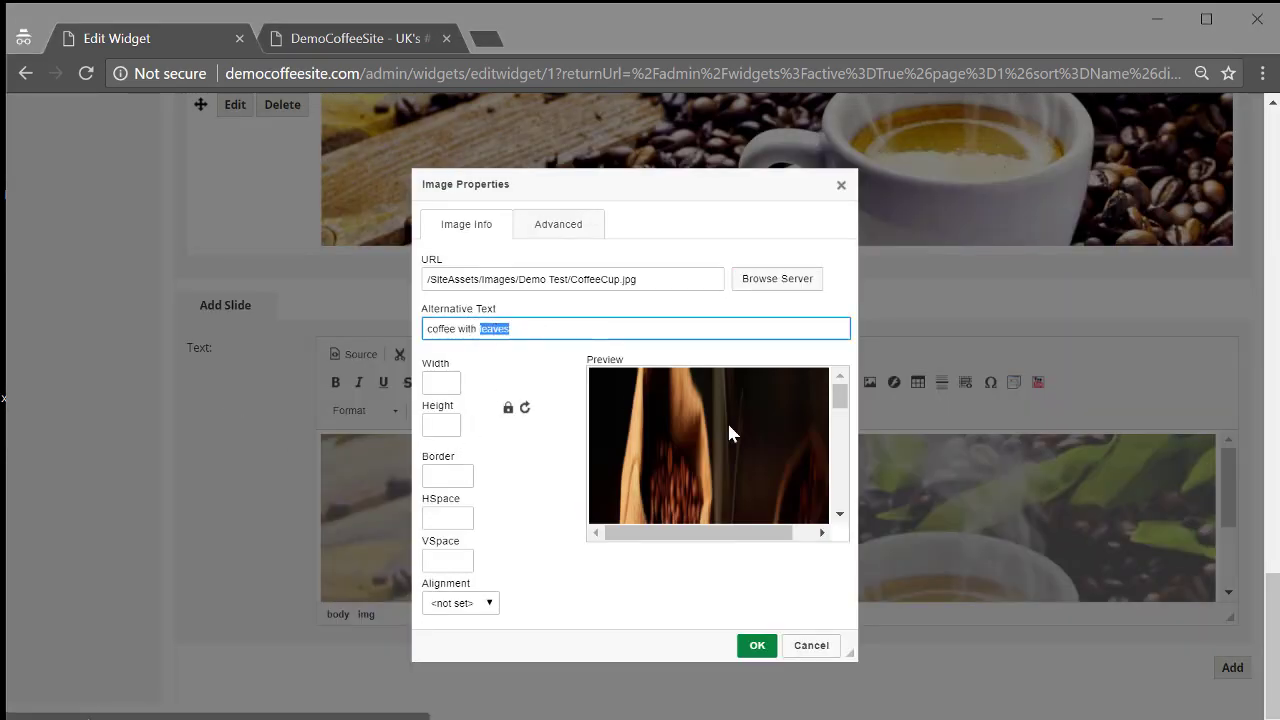
pyautogui.write('cup')
pyautogui.click(757, 645)
pyautogui.click(1238, 668)
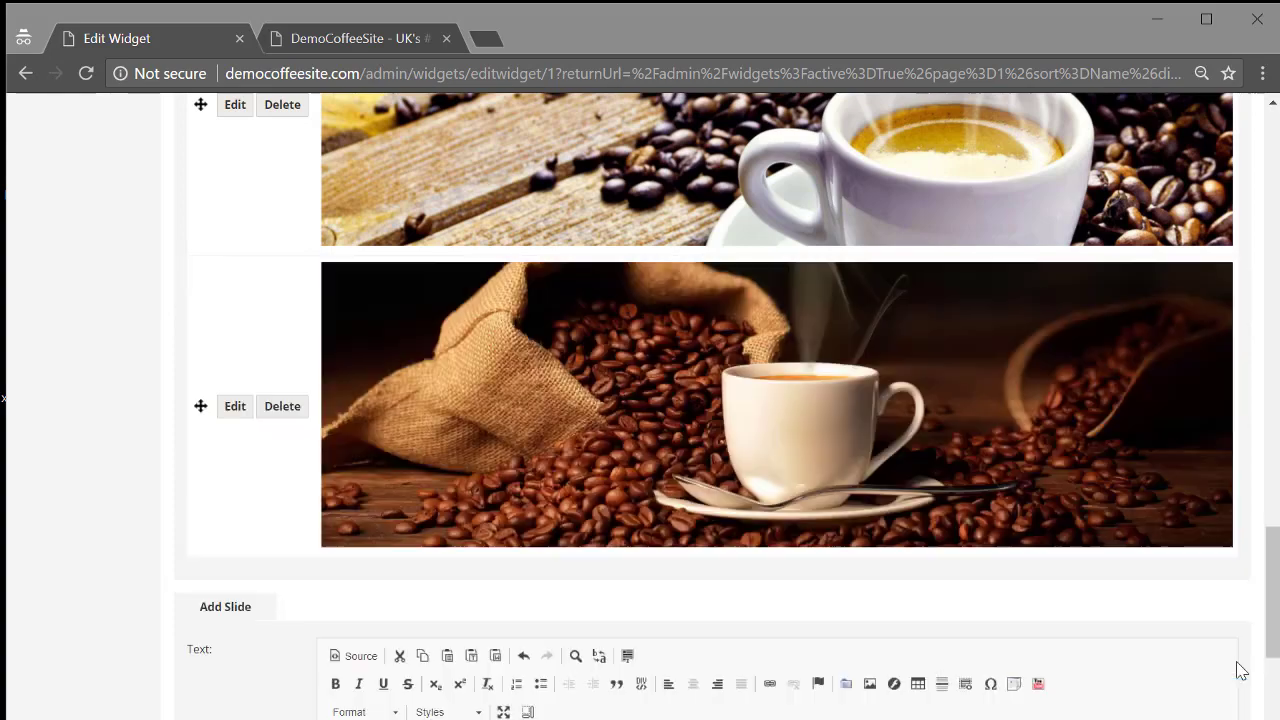
# Move the new coffee slide above the other one and save the Home Carousel widget.
pyautogui.scroll(3, 737, 594)
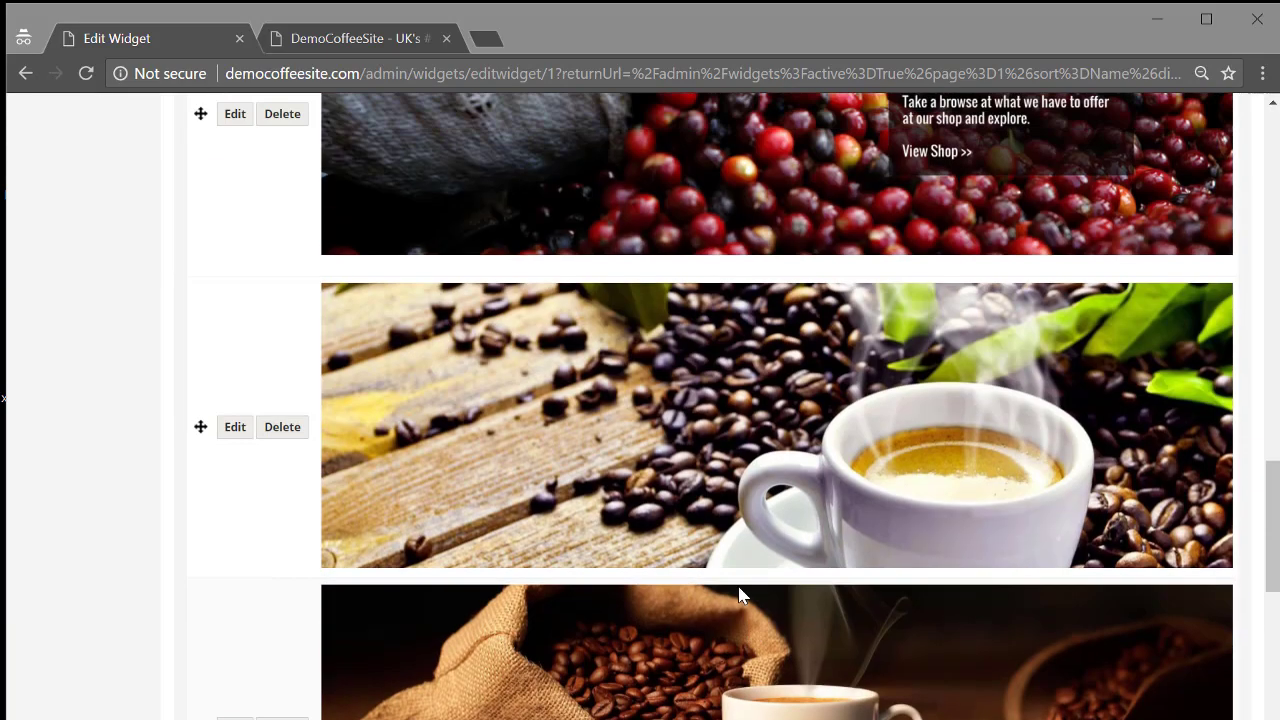
pyautogui.scroll(-1, 430, 550)
pyautogui.moveTo(200, 621); pyautogui.dragTo(250, 300)
pyautogui.scroll(-2, 554, 578)
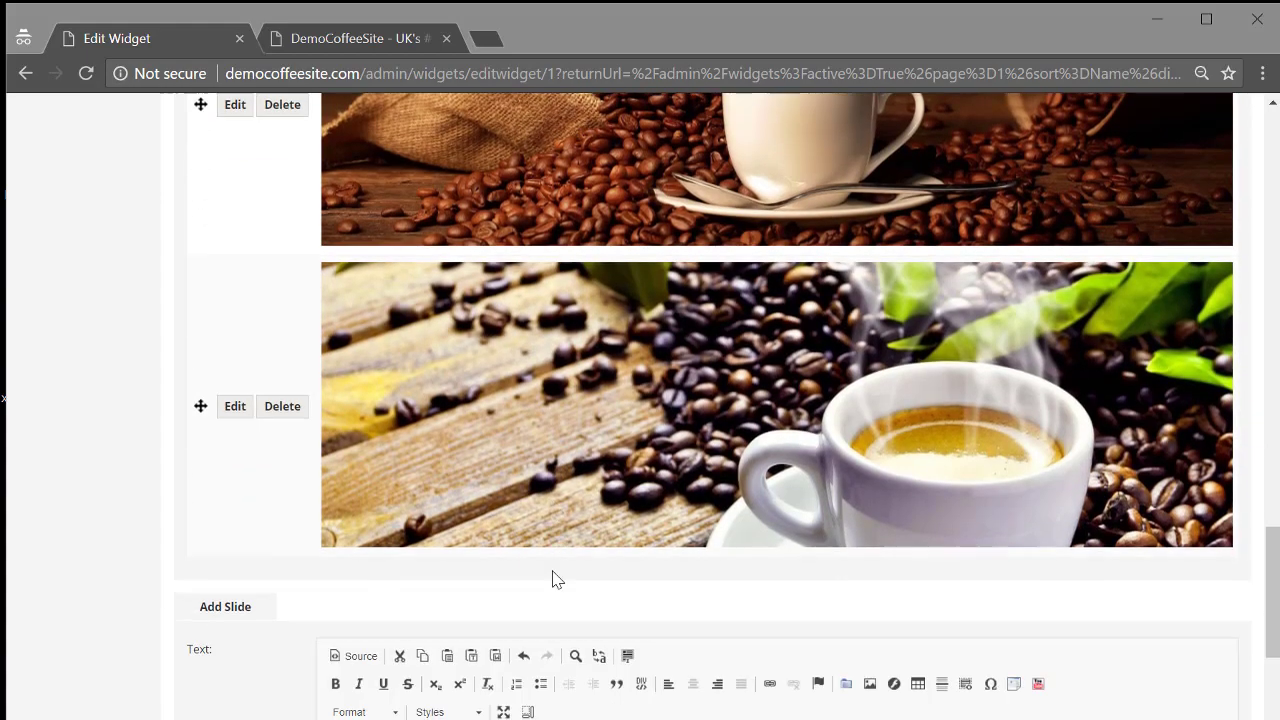
pyautogui.scroll(13, 477, 306)
pyautogui.scroll(6, 447, 195)
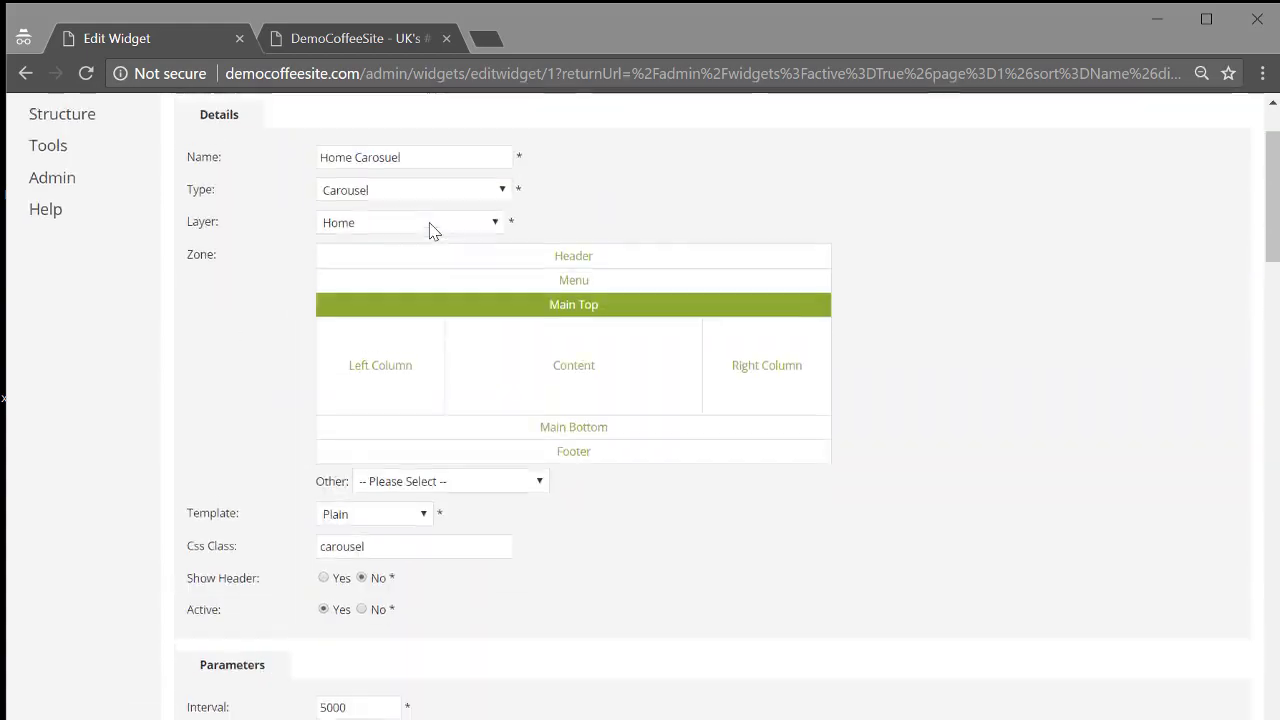
pyautogui.click(204, 114)
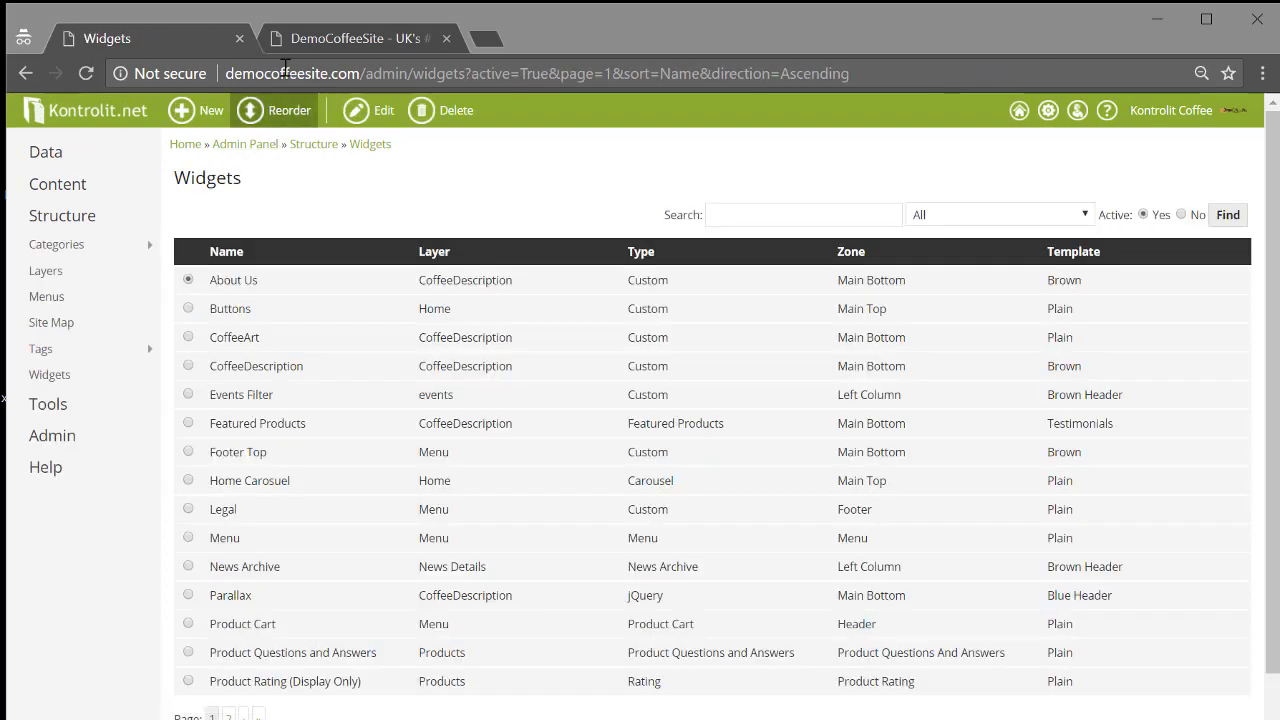
# On the live coffee homepage, preview carousel slides two through five in turn.
pyautogui.click(308, 38)
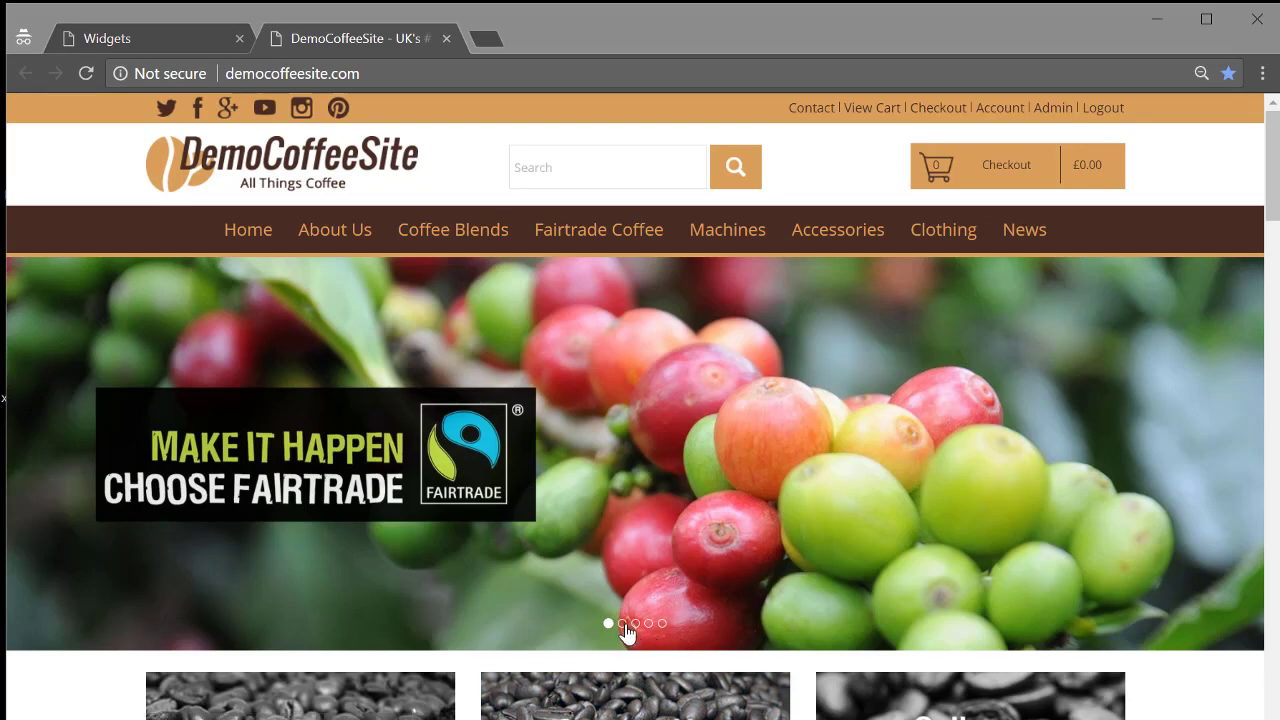
pyautogui.click(622, 624)
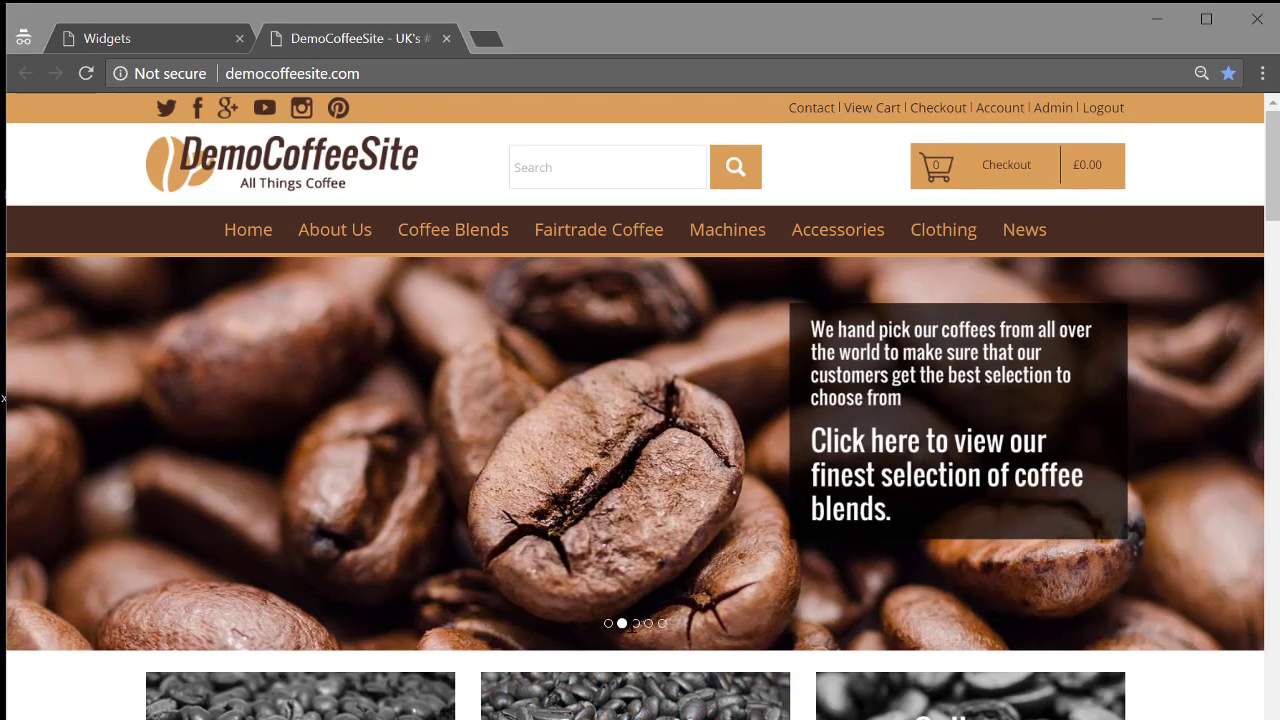
pyautogui.click(635, 623)
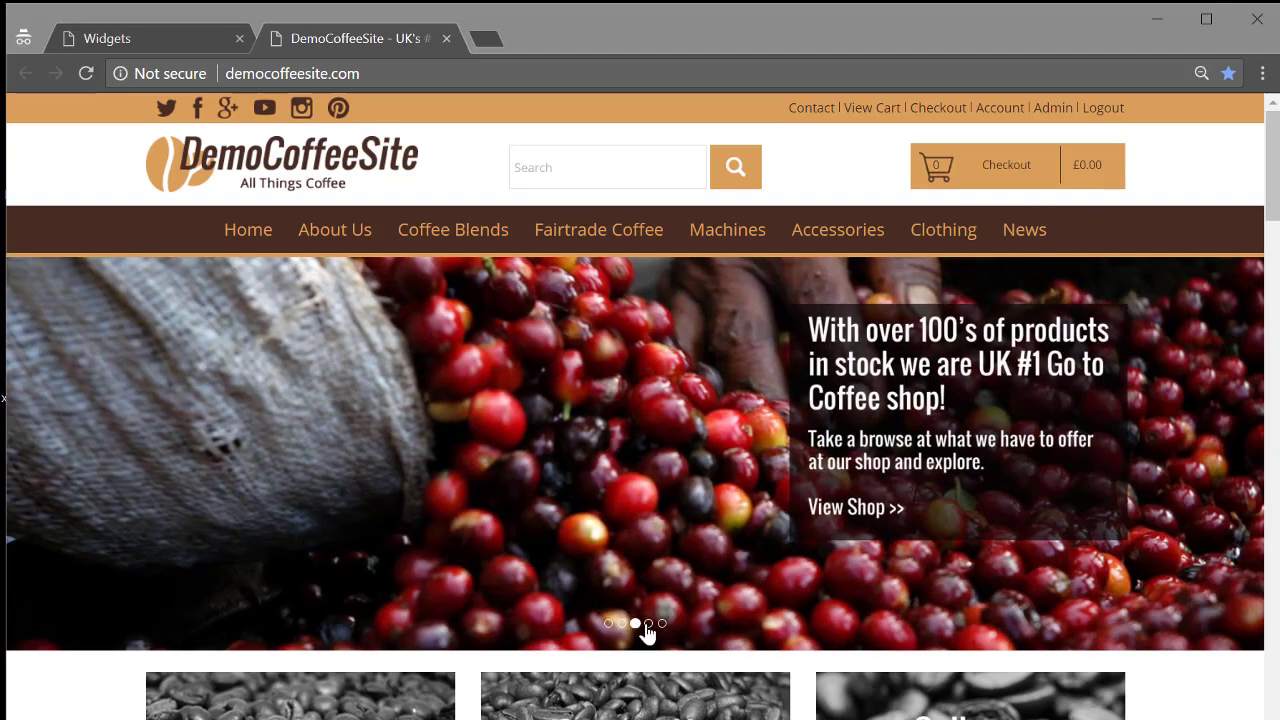
pyautogui.click(648, 623)
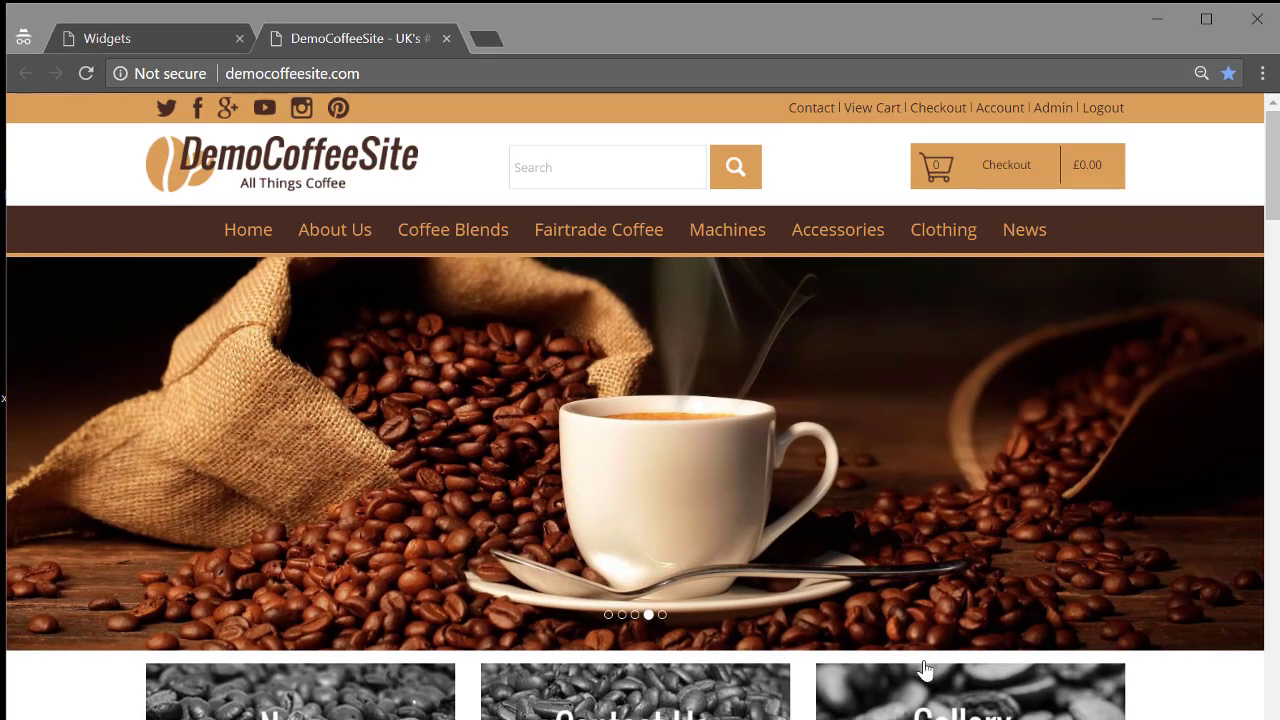
pyautogui.click(662, 617)
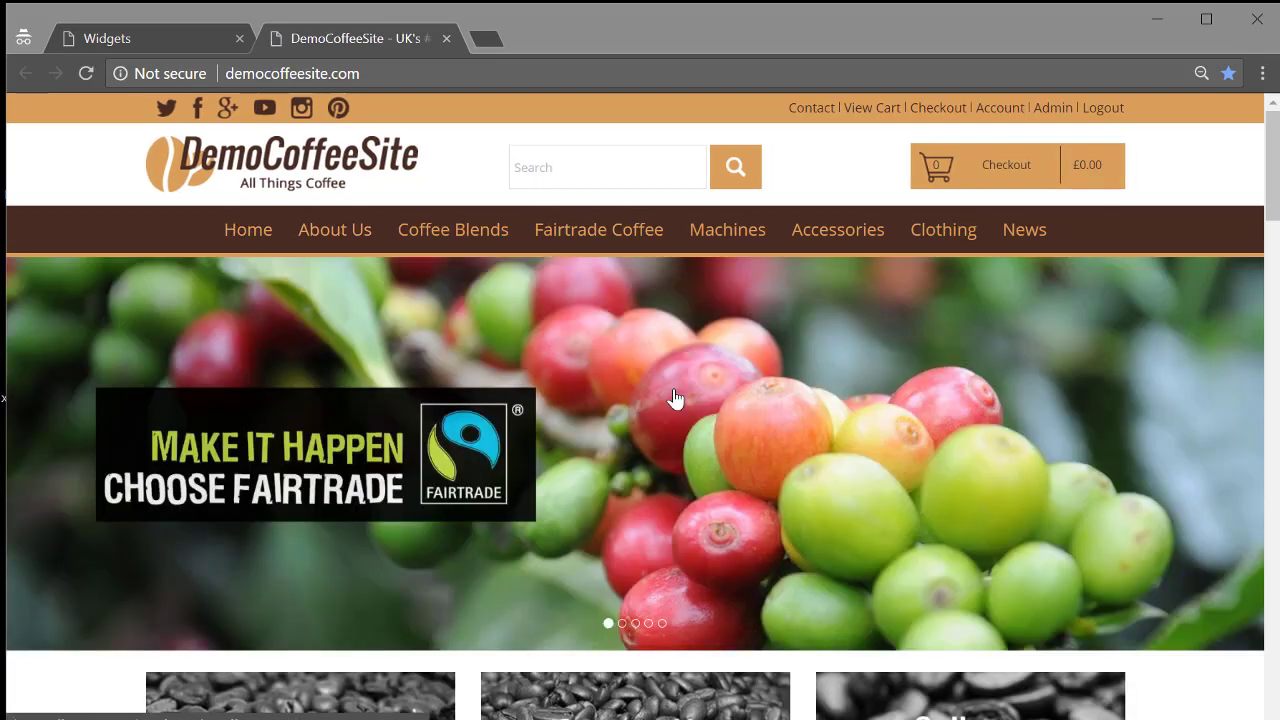
pyautogui.scroll(-1, 675, 400)
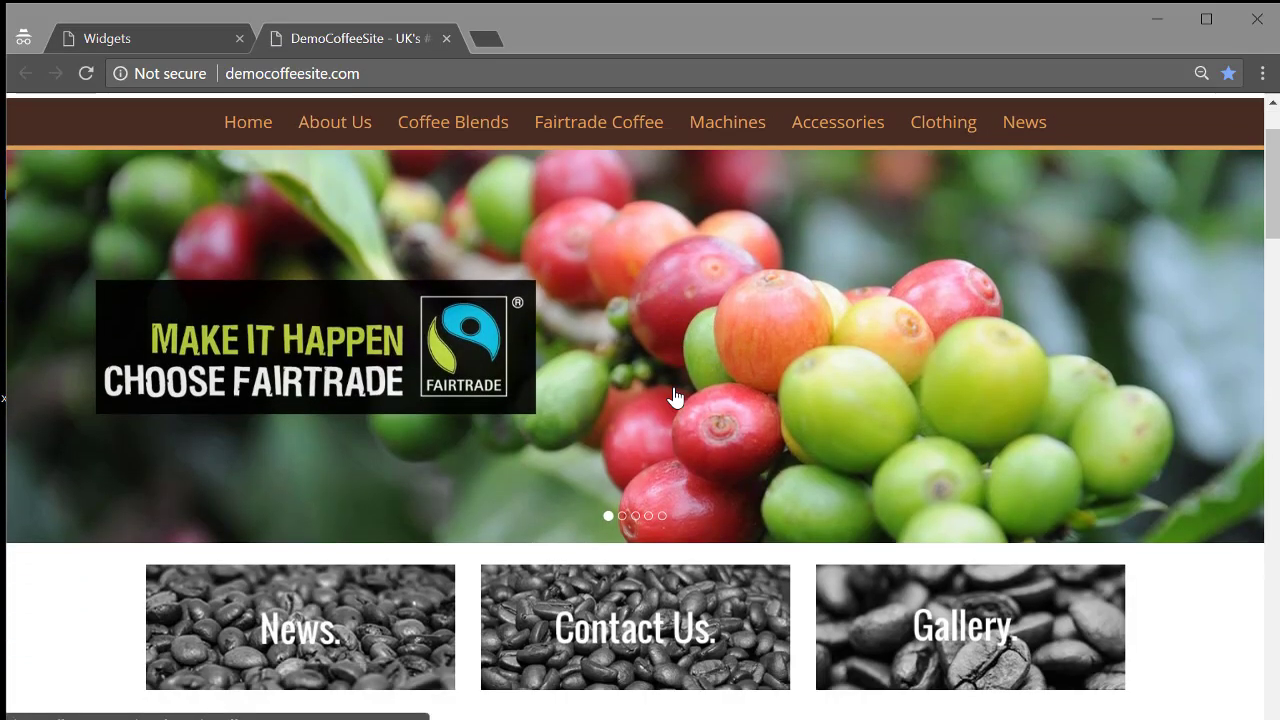
# Browse the article tiles on the live News page, then return to the CMS Widgets list.
pyautogui.click(363, 617)
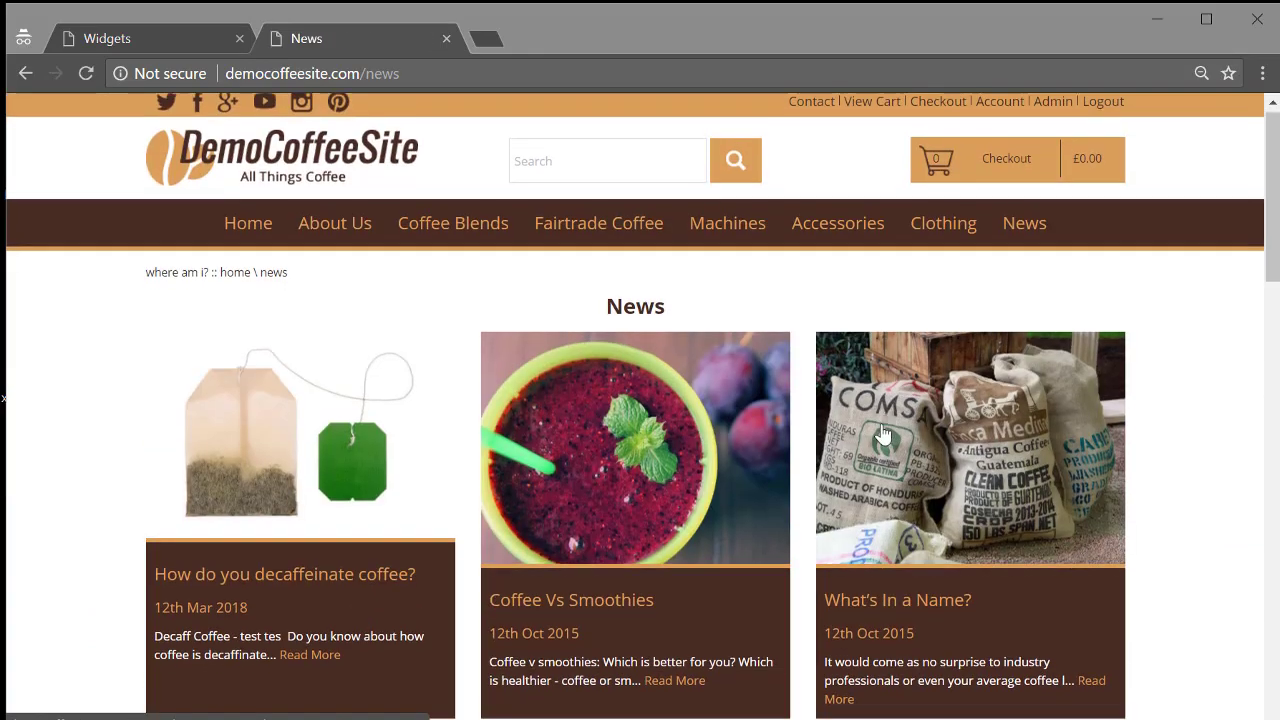
pyautogui.scroll(-3, 870, 445)
pyautogui.scroll(-1, 870, 445)
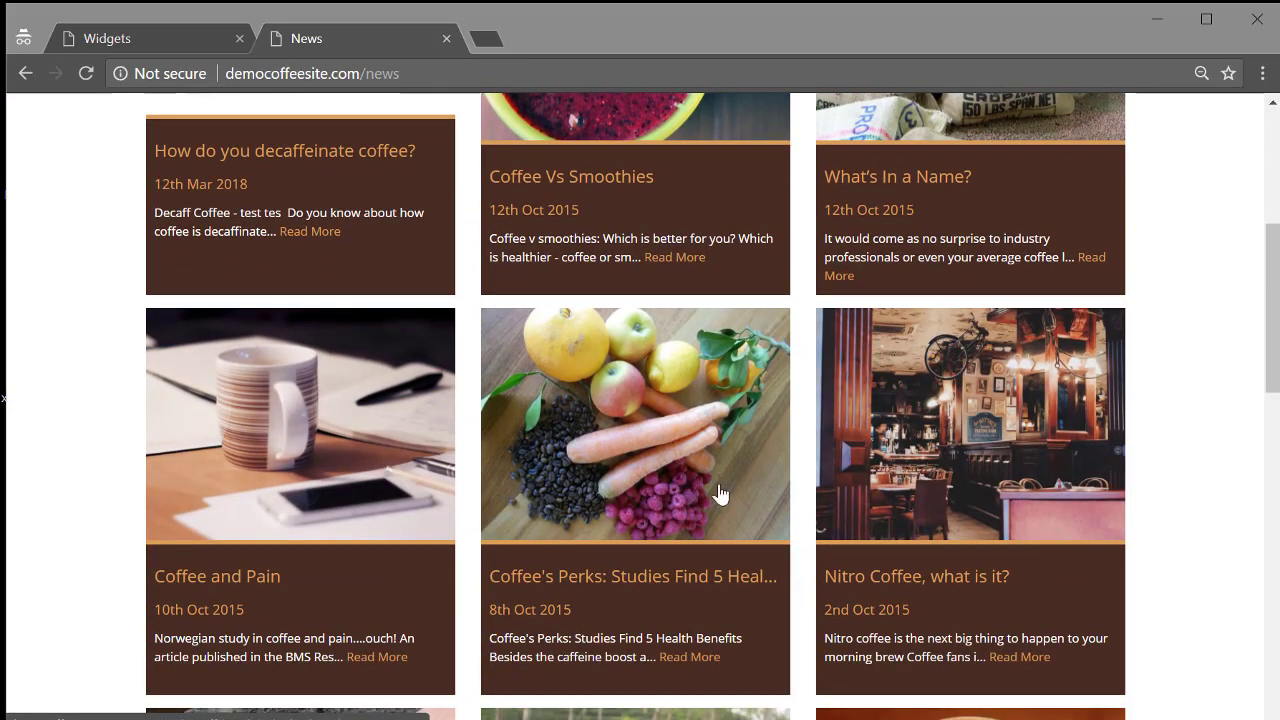
pyautogui.scroll(-1, 640, 527)
pyautogui.scroll(-2, 518, 508)
pyautogui.scroll(5, 714, 500)
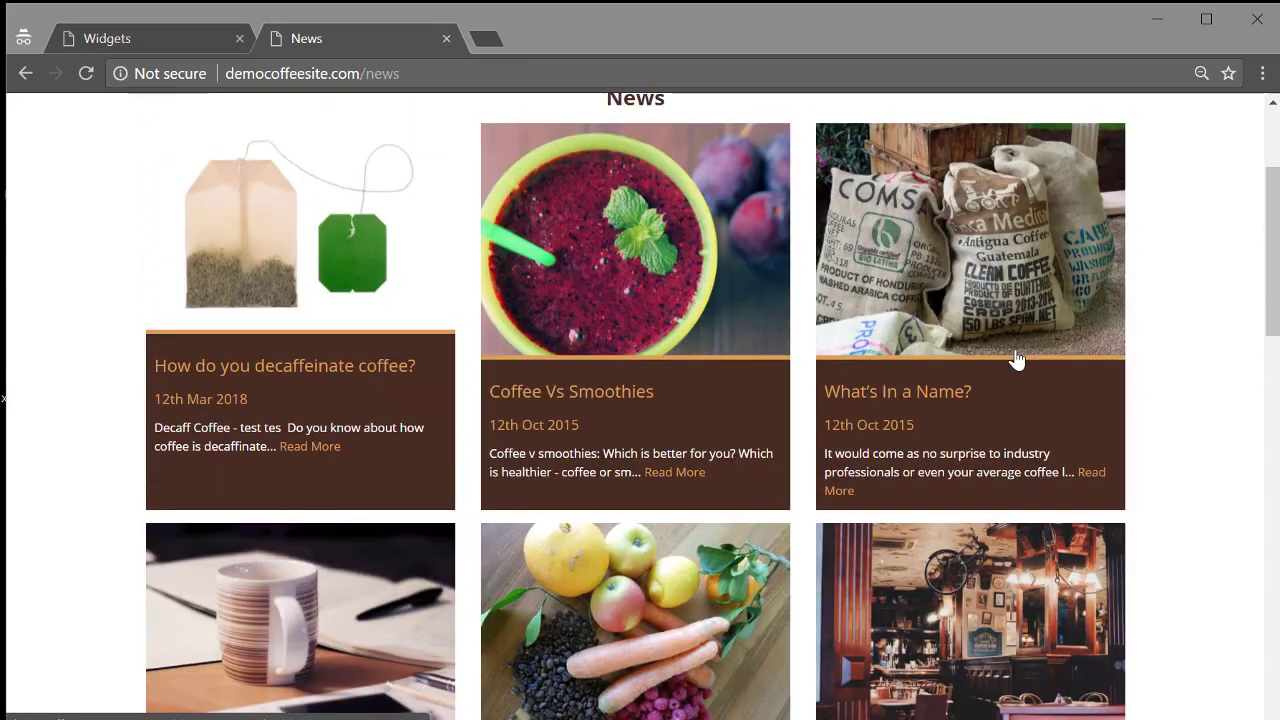
pyautogui.scroll(2, 594, 375)
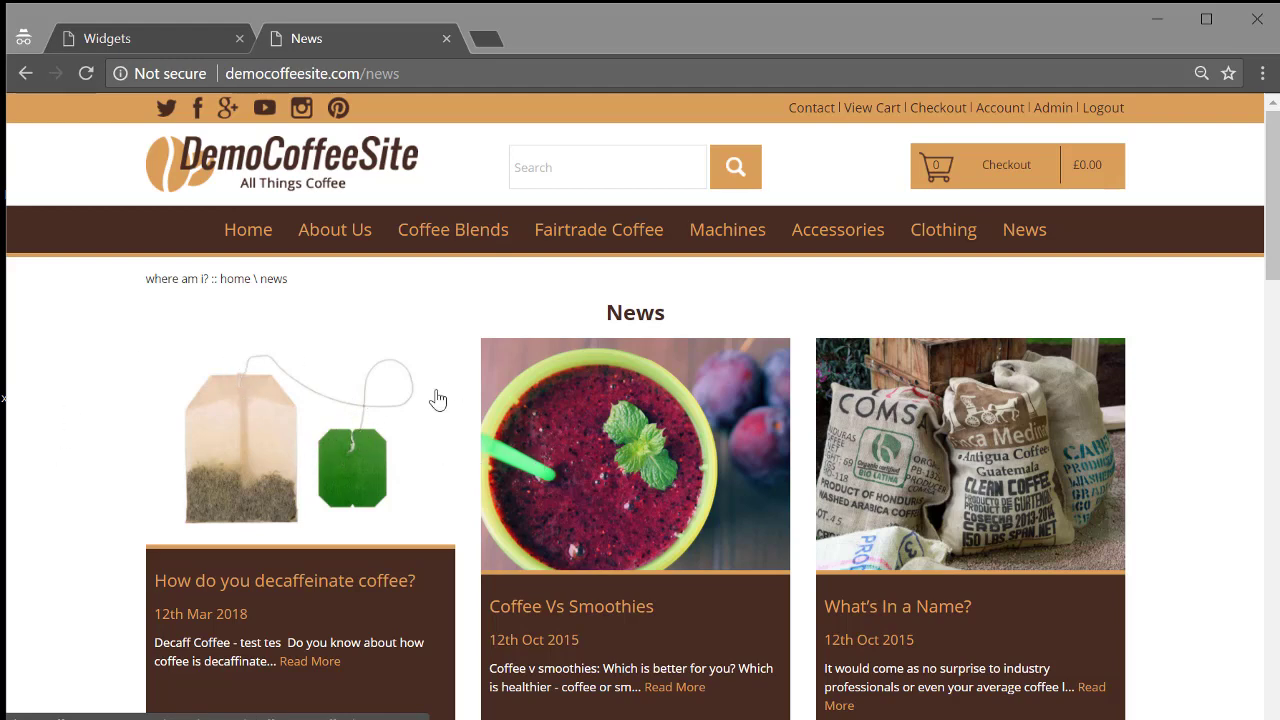
pyautogui.scroll(-1, 968, 458)
pyautogui.scroll(-3, 968, 458)
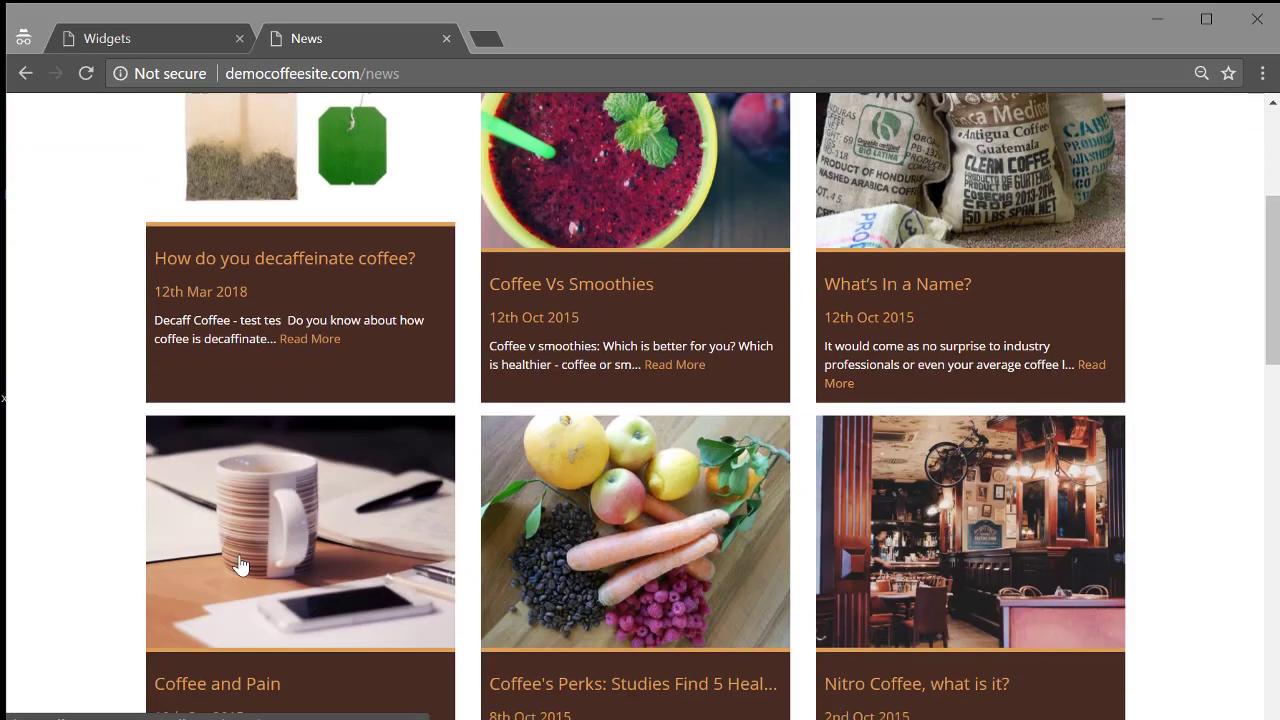
pyautogui.scroll(4, 900, 578)
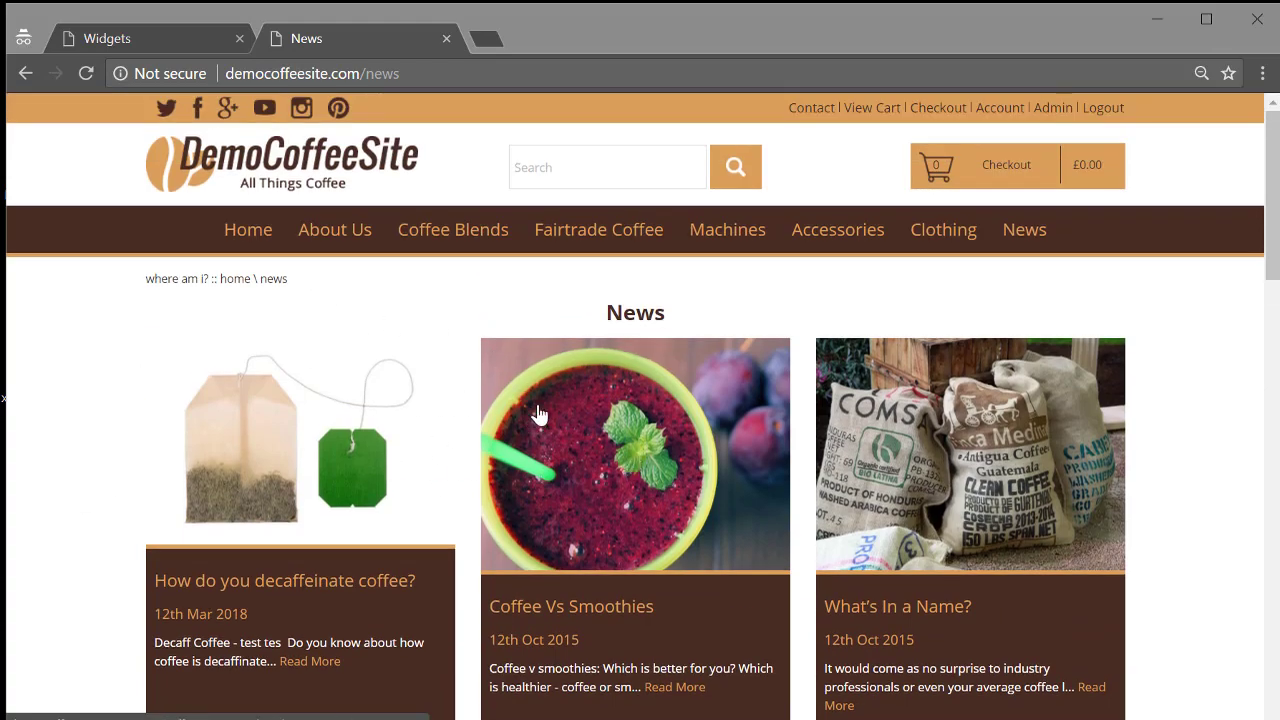
pyautogui.click(171, 37)
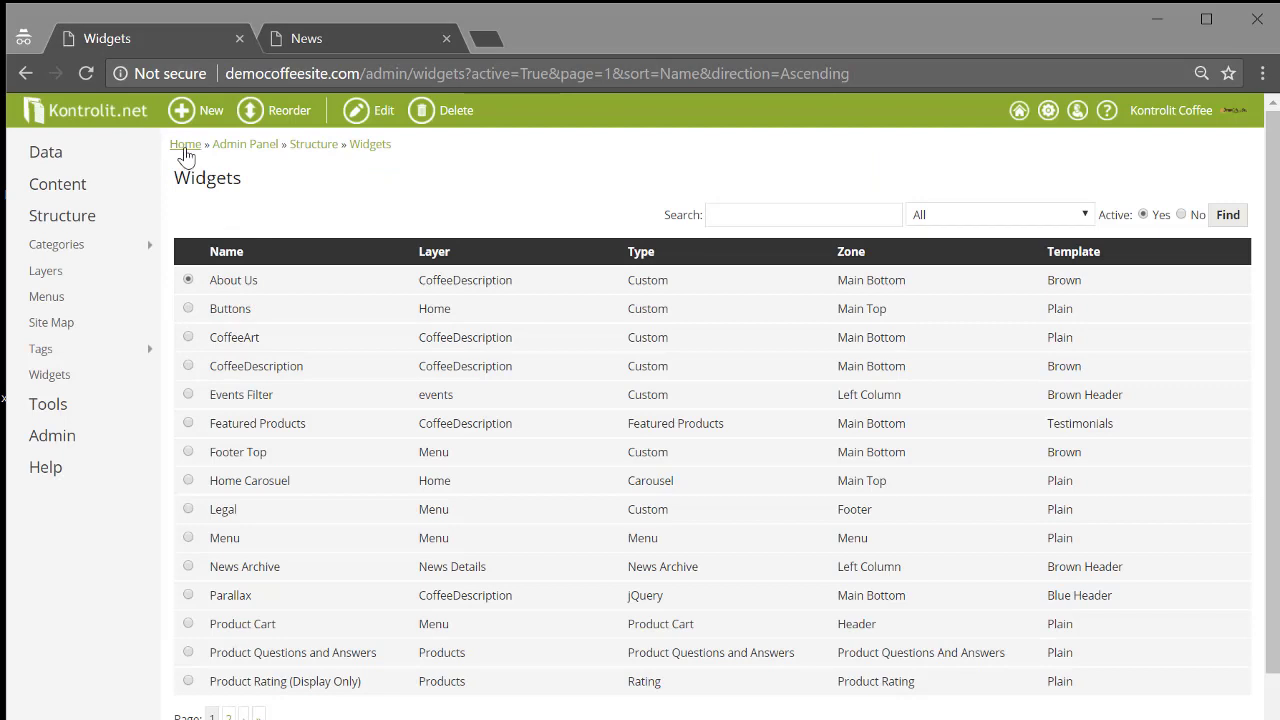
# Go to Admin Panel > News Articles and open 'How do you decaffeinate coffee?' for editing.
pyautogui.click(258, 158)
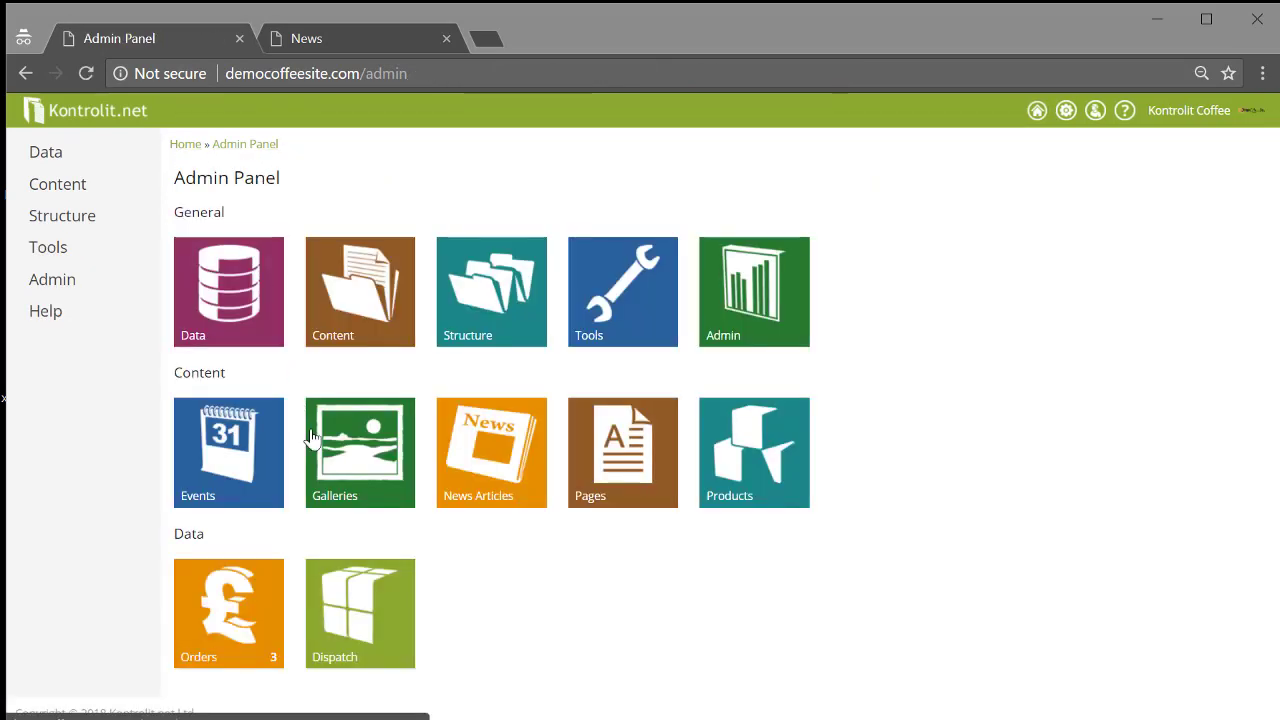
pyautogui.click(503, 481)
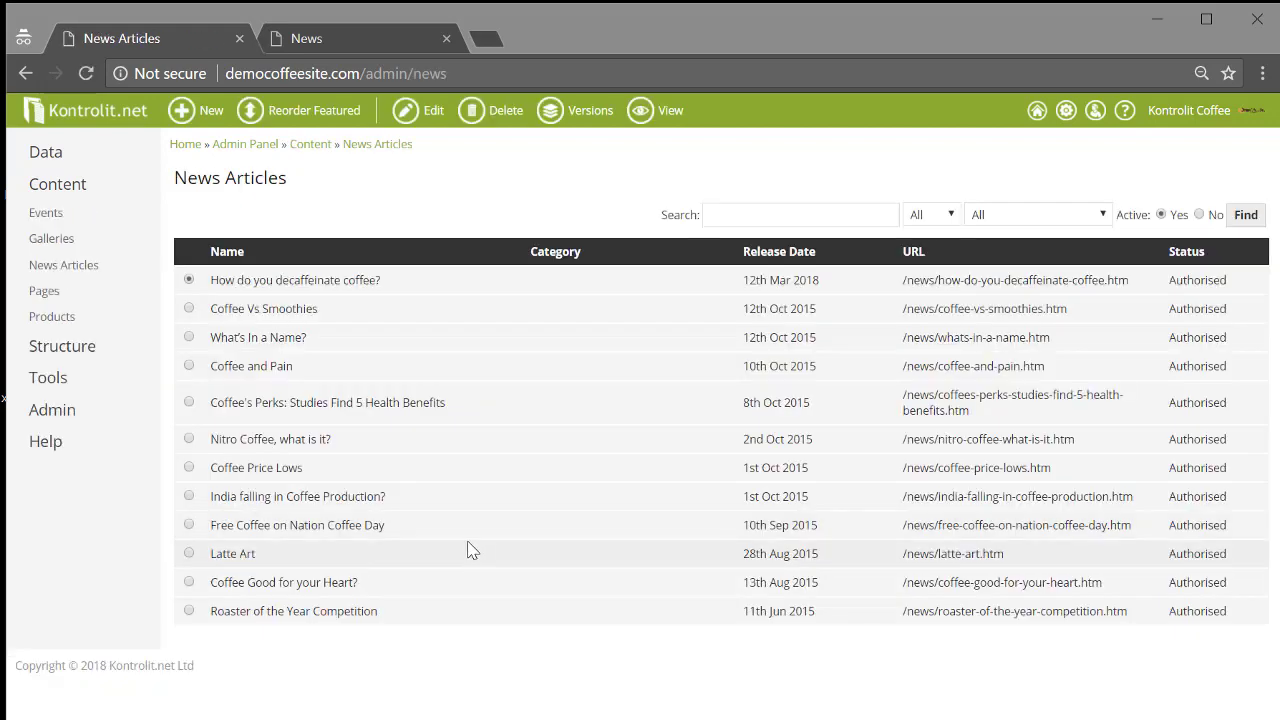
pyautogui.click(330, 36)
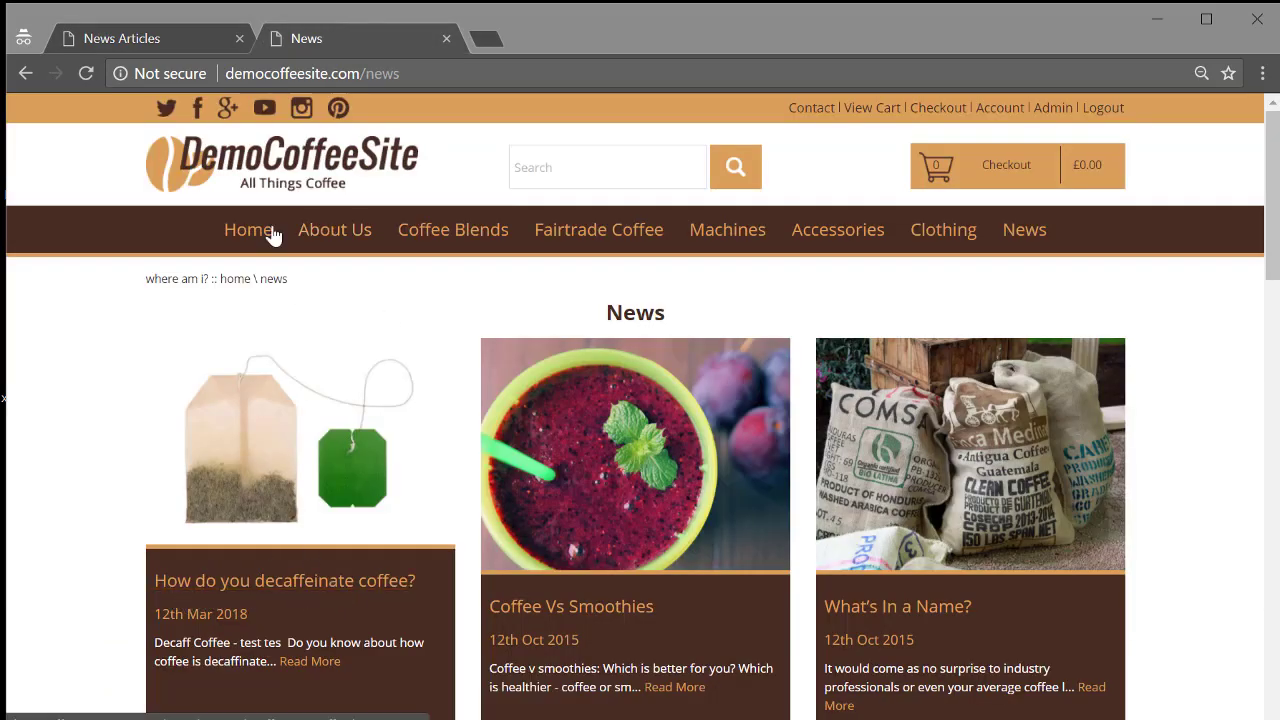
pyautogui.click(195, 38)
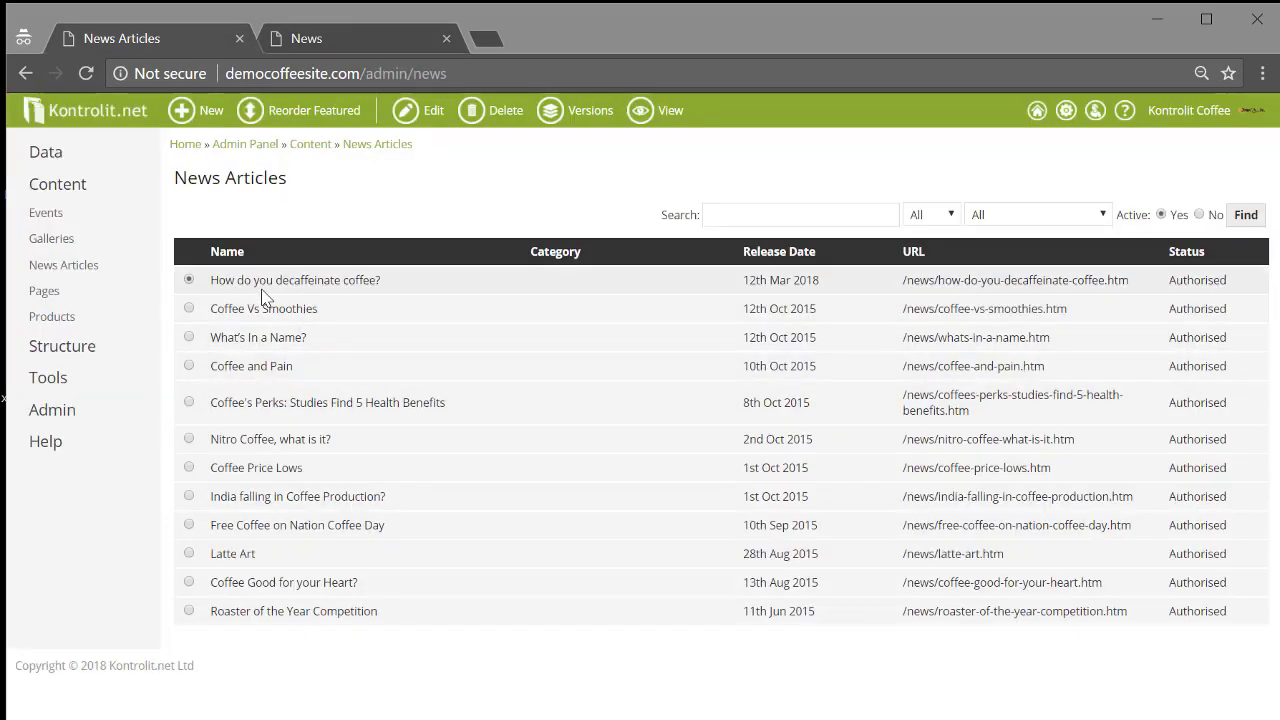
pyautogui.click(408, 110)
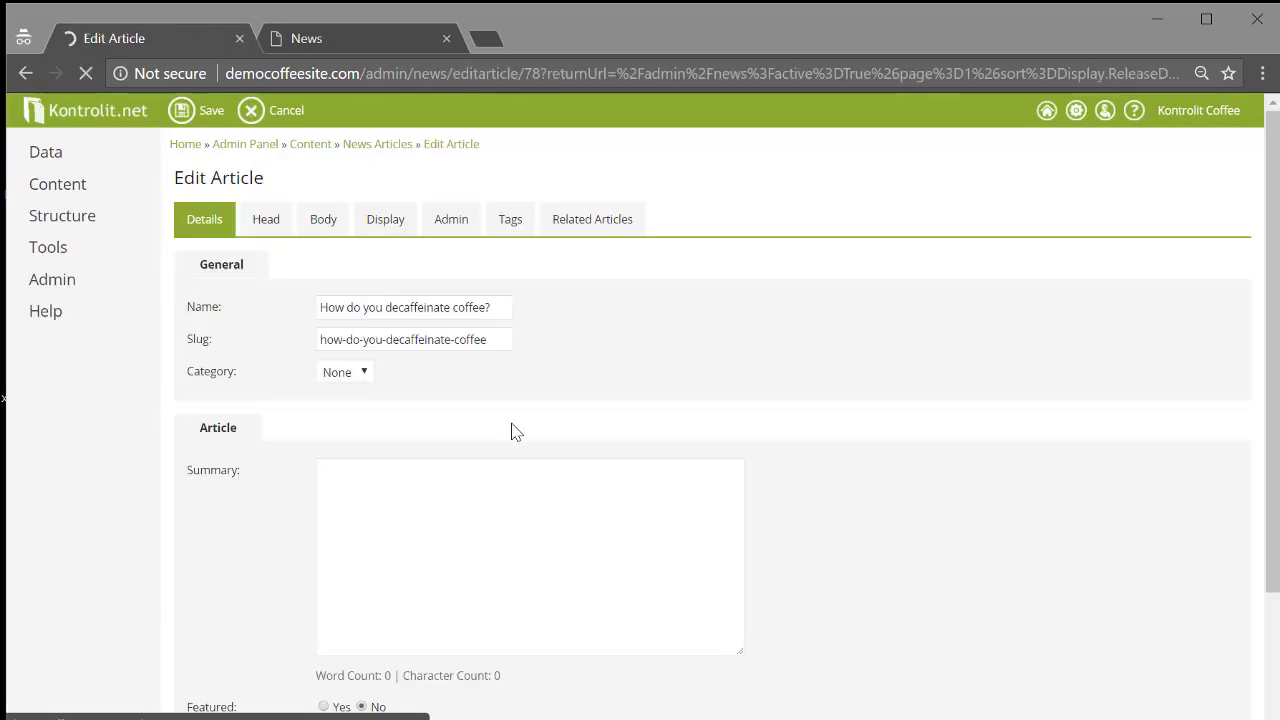
pyautogui.scroll(-2, 528, 380)
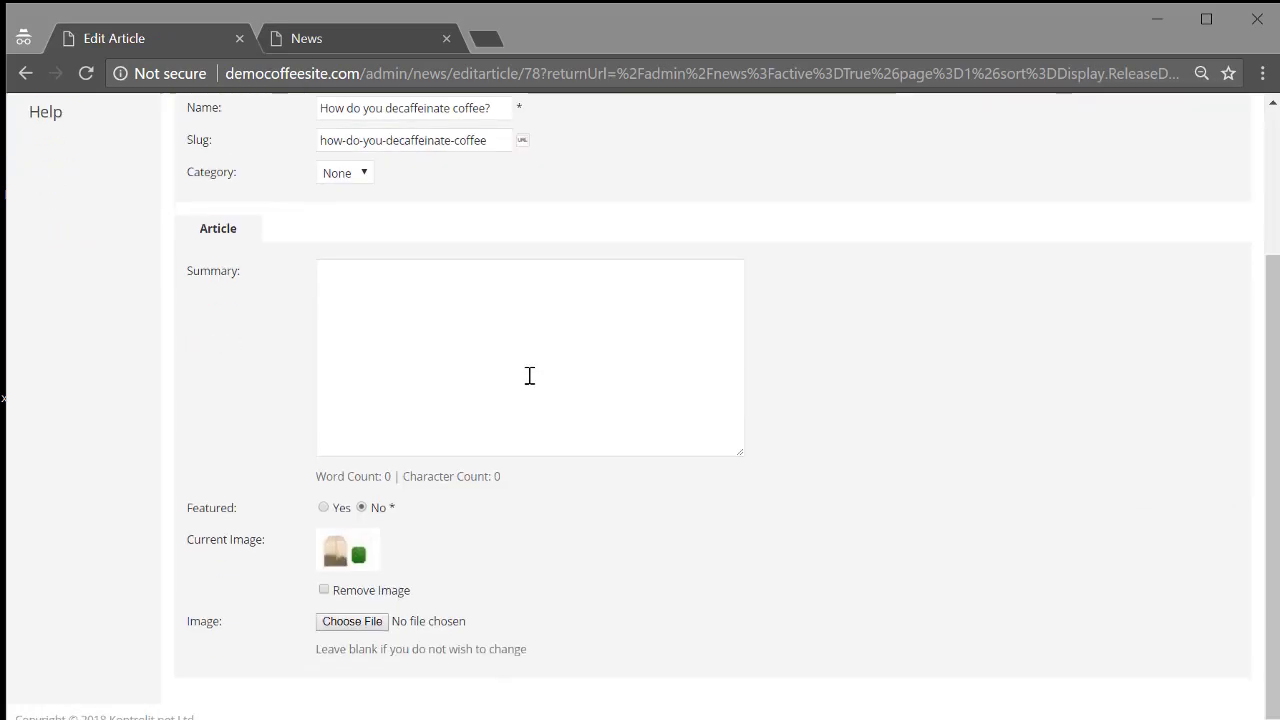
# Pick CoffeeAndSnack.jpg as the article's new image and open its Modify crop editor.
pyautogui.click(349, 622)
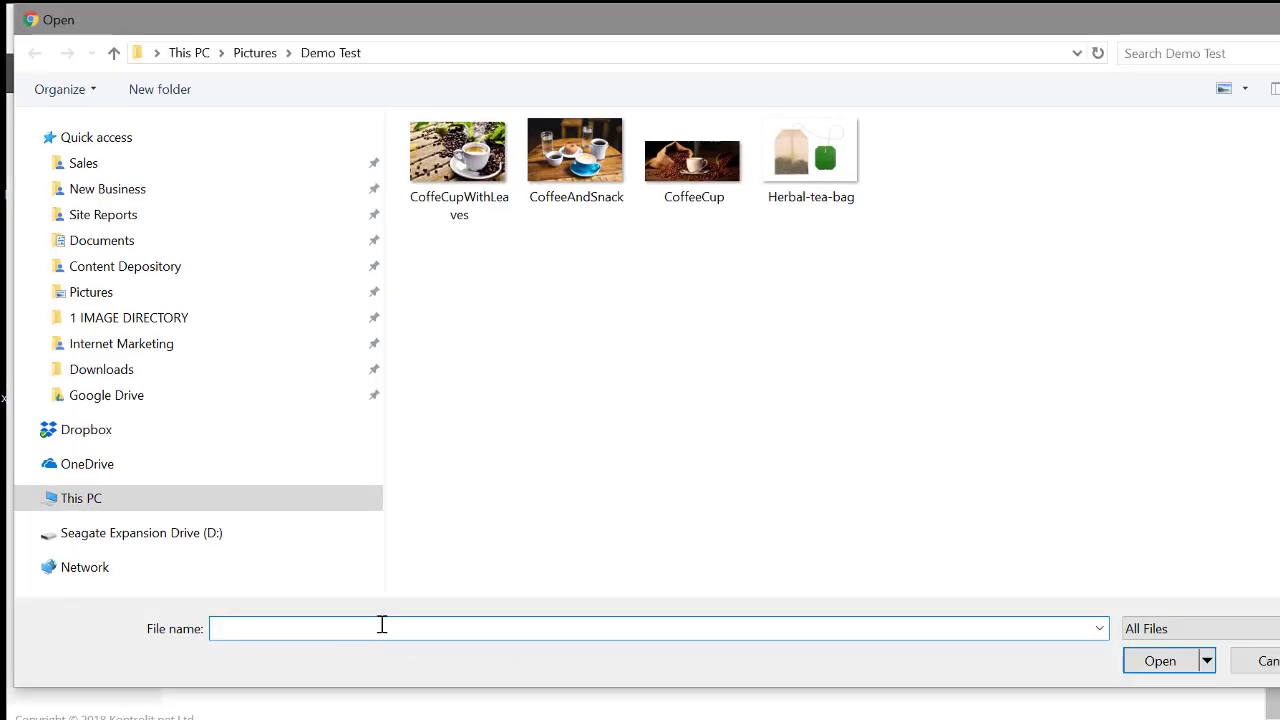
pyautogui.click(560, 188)
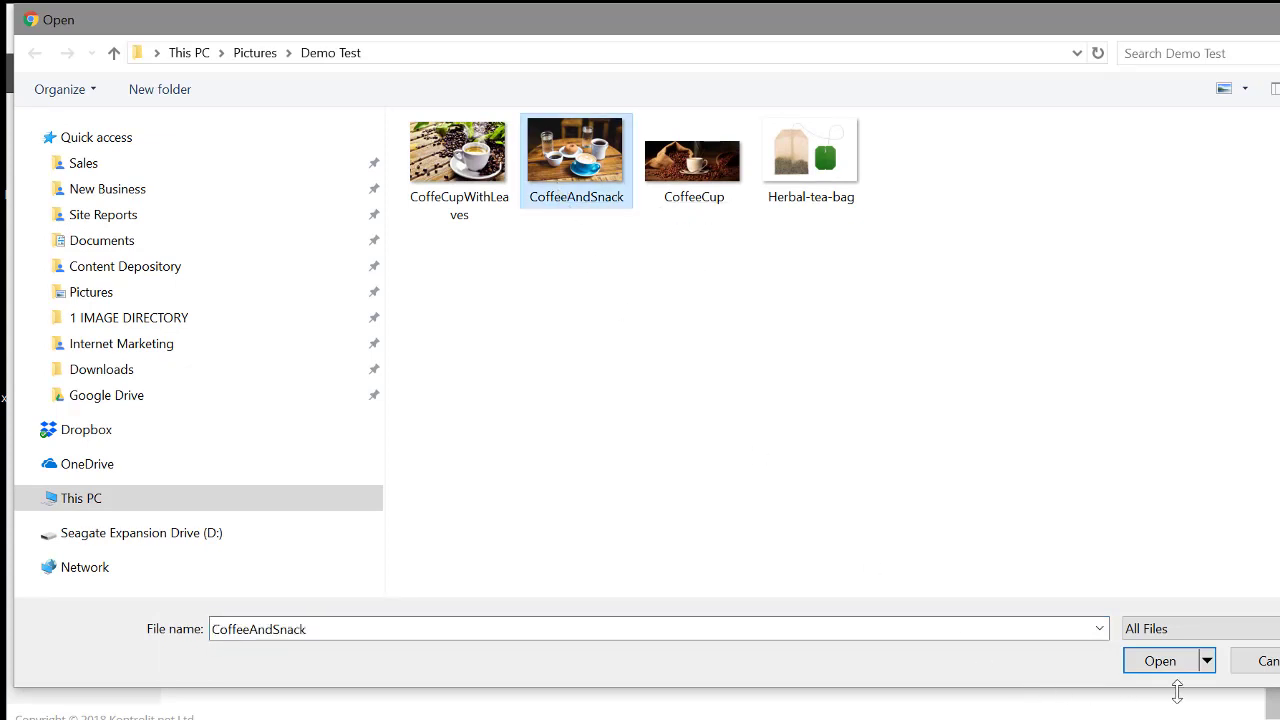
pyautogui.click(1150, 658)
pyautogui.scroll(-2, 628, 488)
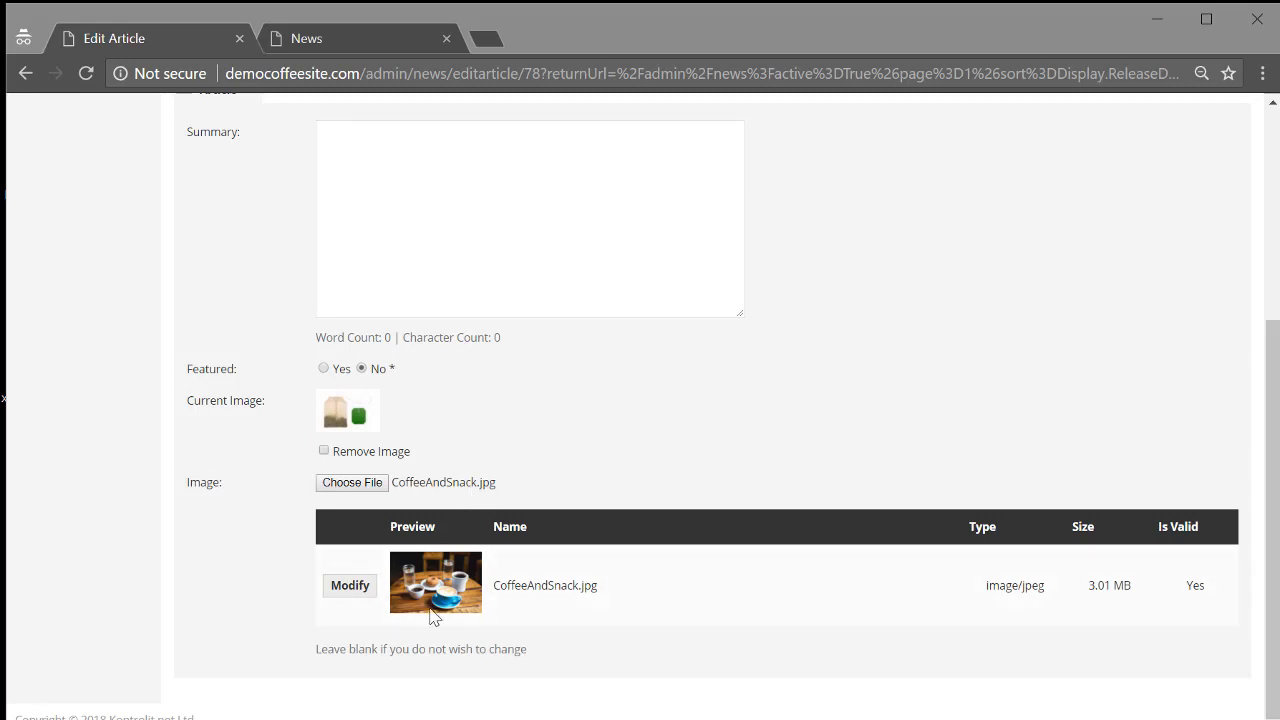
pyautogui.click(343, 594)
# Scale the photo to the News size preset, zoom in, and shift the crop area.
pyautogui.click(771, 443)
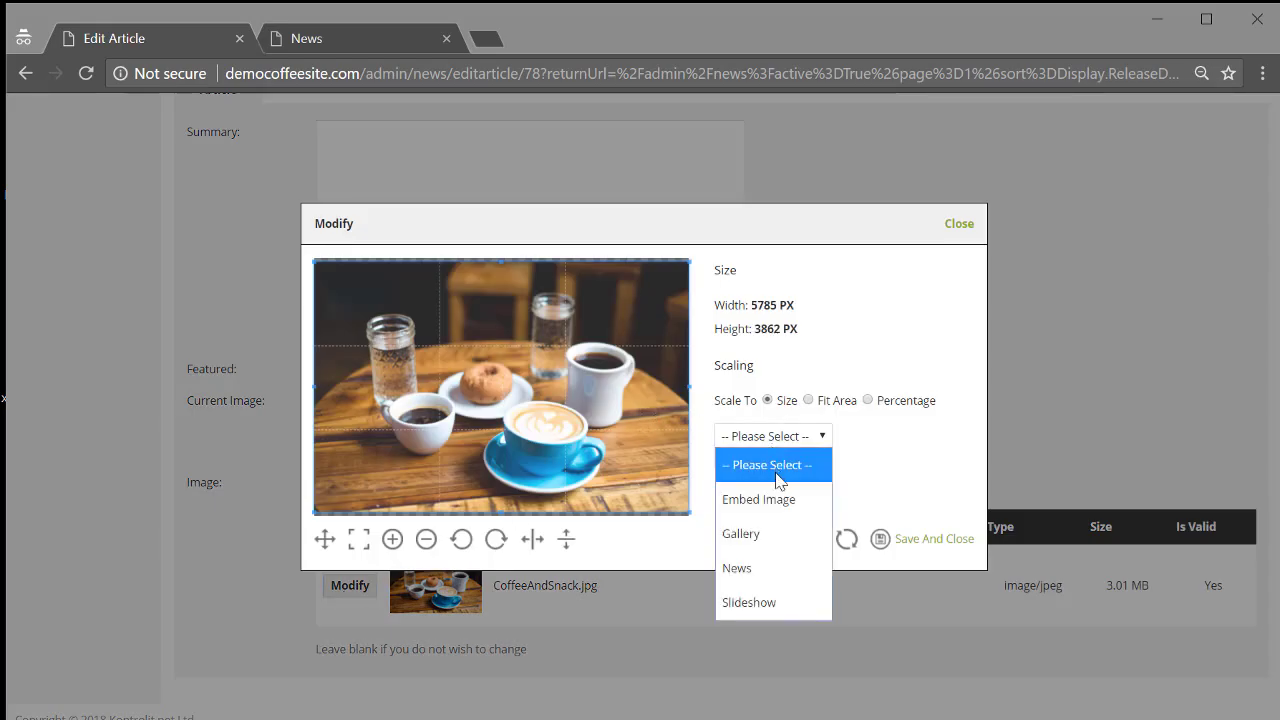
pyautogui.click(757, 570)
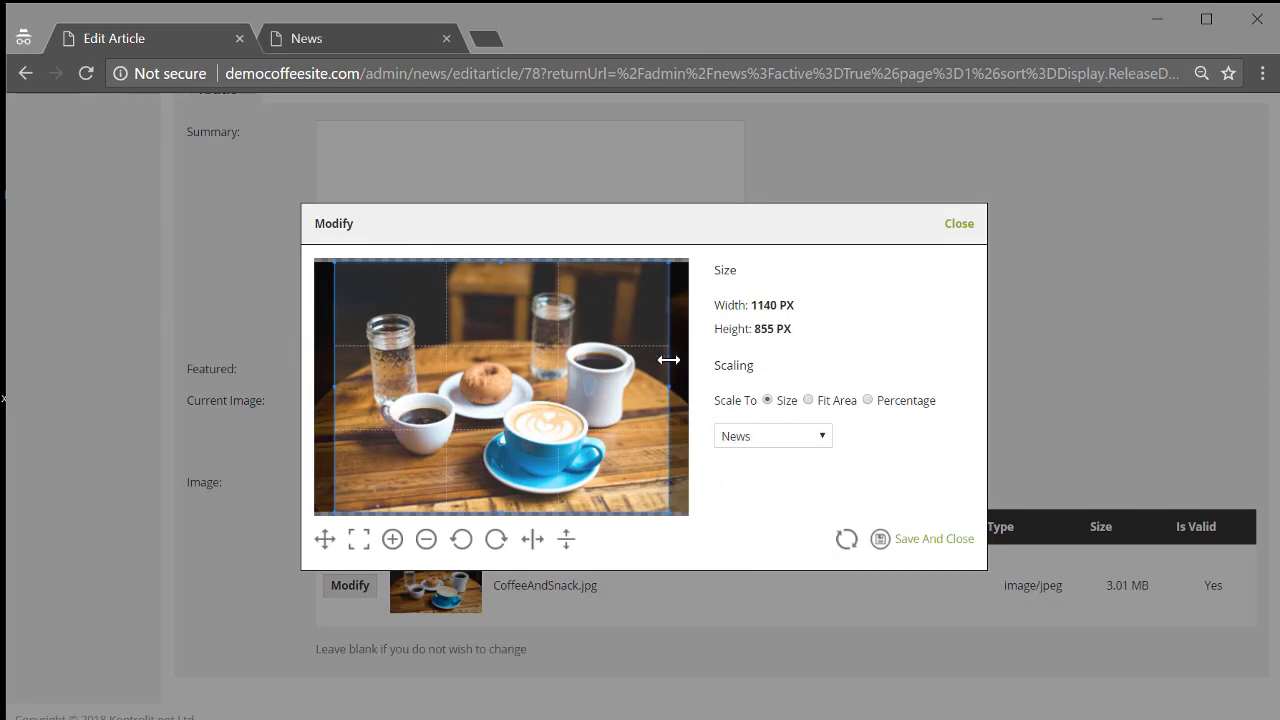
pyautogui.doubleClick(767, 305)
pyautogui.doubleClick(763, 329)
pyautogui.click(393, 540)
pyautogui.click(393, 540)
pyautogui.click(393, 540)
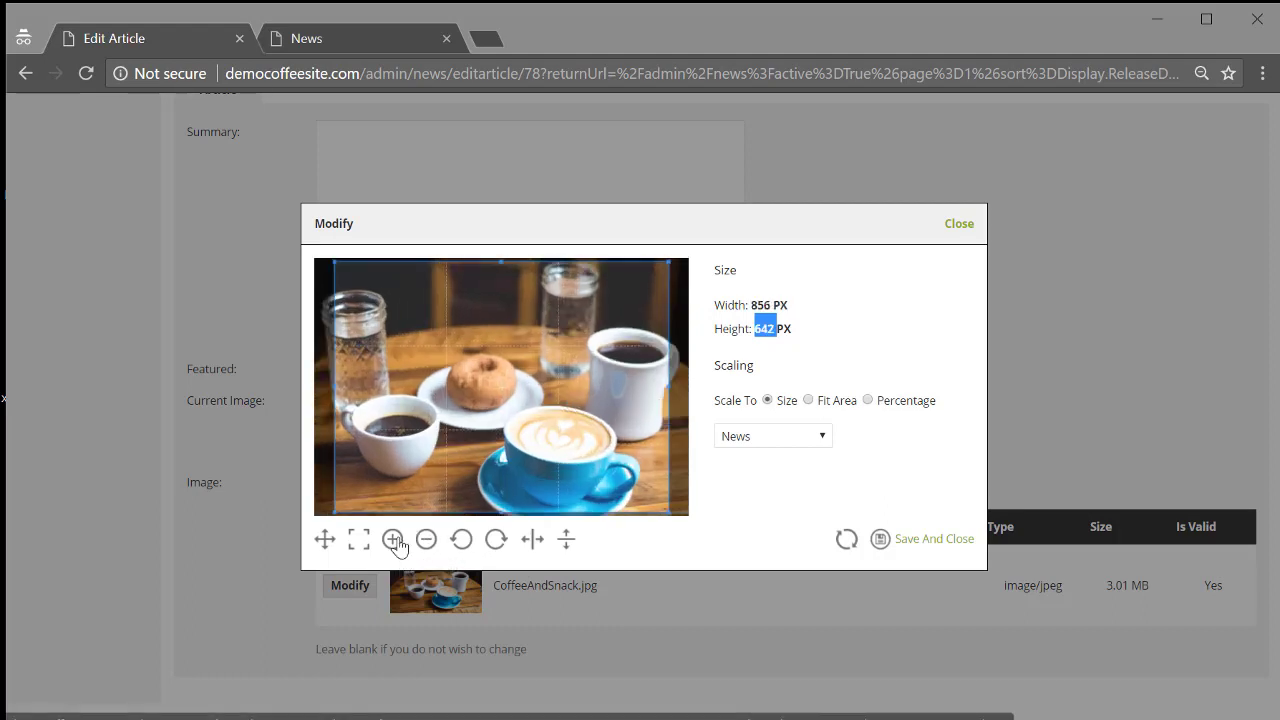
pyautogui.click(397, 540)
pyautogui.moveTo(460, 391); pyautogui.dragTo(577, 416)
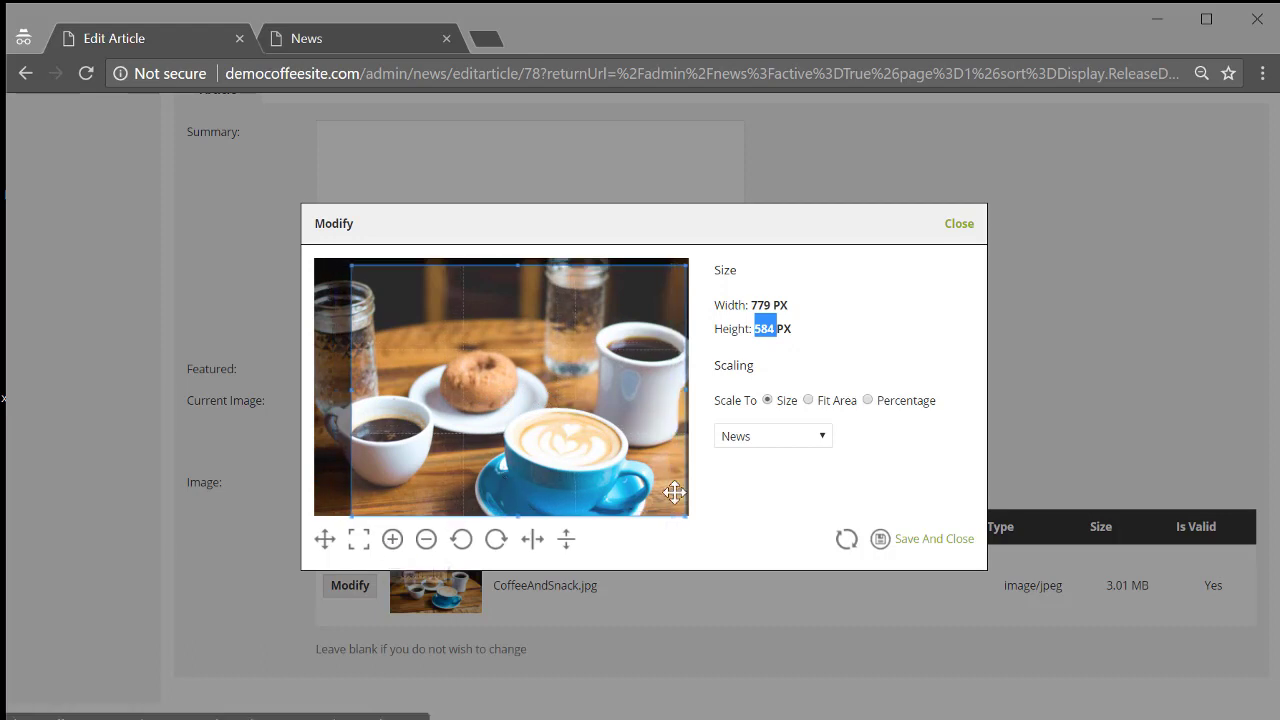
# Reapply the News preset, zoom onto the cups and doughnut, and save the crop.
pyautogui.click(808, 401)
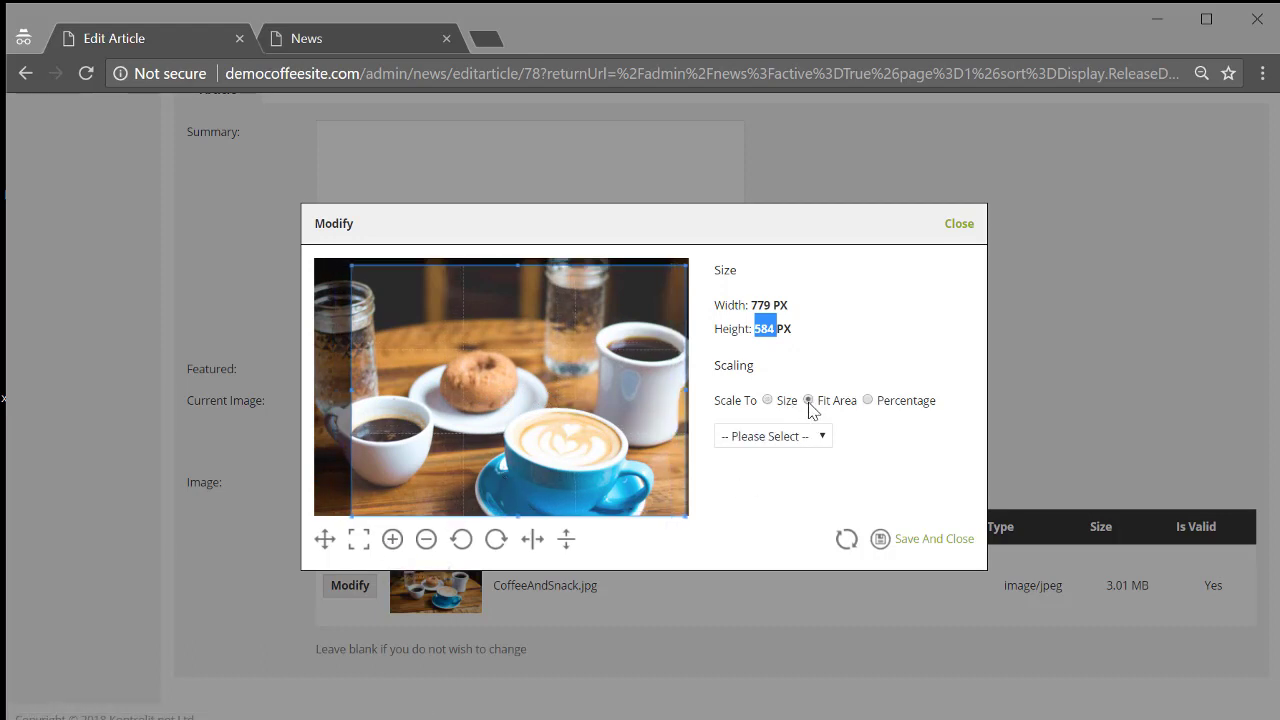
pyautogui.click(805, 437)
pyautogui.click(921, 402)
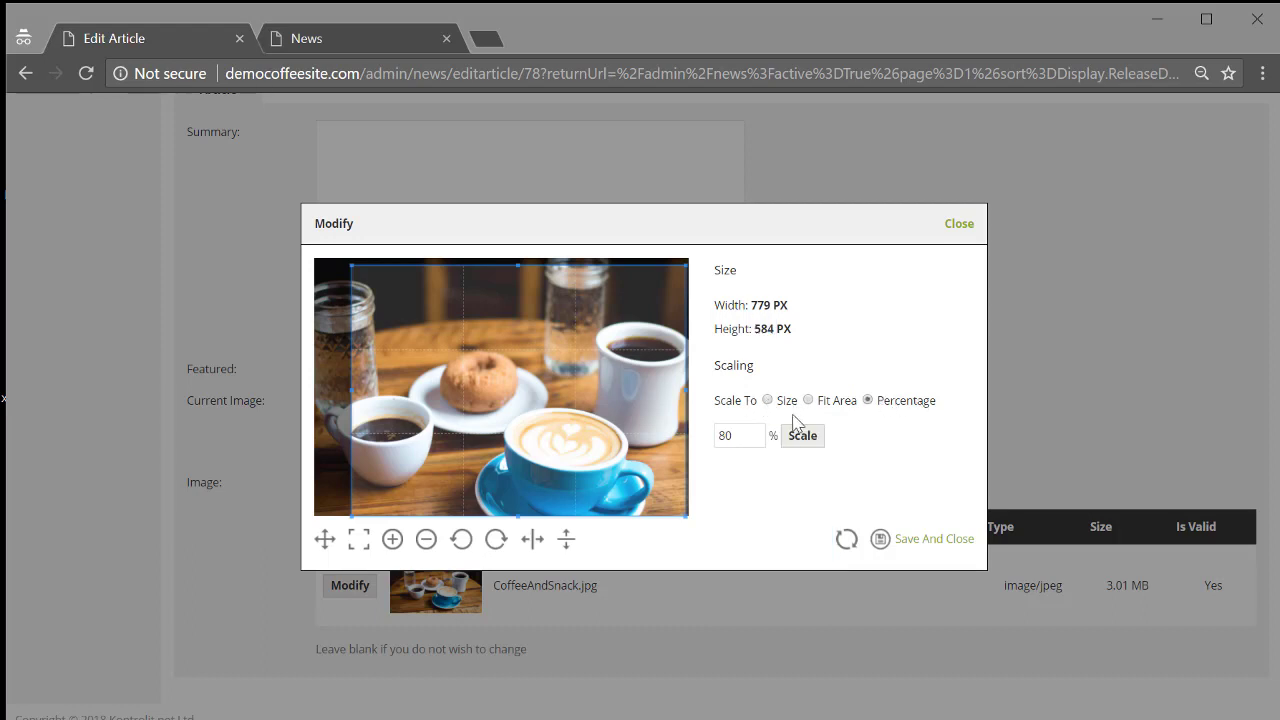
pyautogui.click(767, 401)
pyautogui.click(767, 437)
pyautogui.click(752, 566)
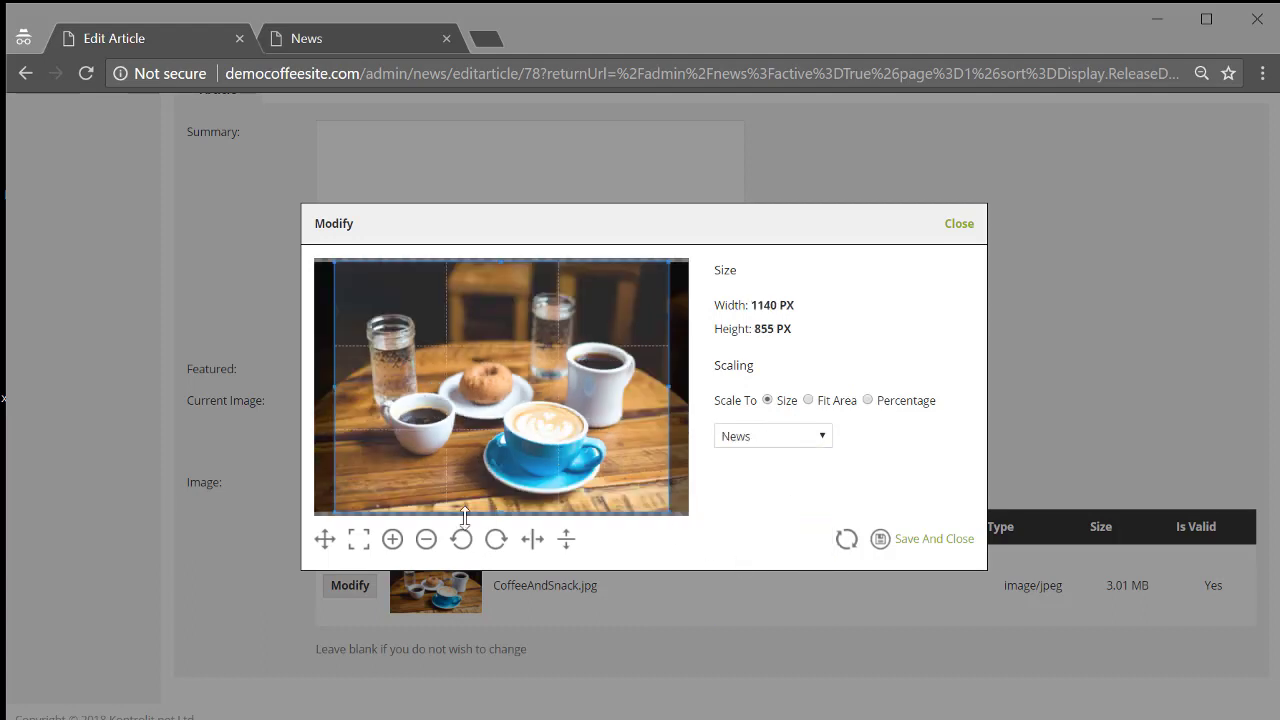
pyautogui.click(393, 541)
pyautogui.click(393, 541)
pyautogui.click(393, 541)
pyautogui.click(393, 541)
pyautogui.click(393, 541)
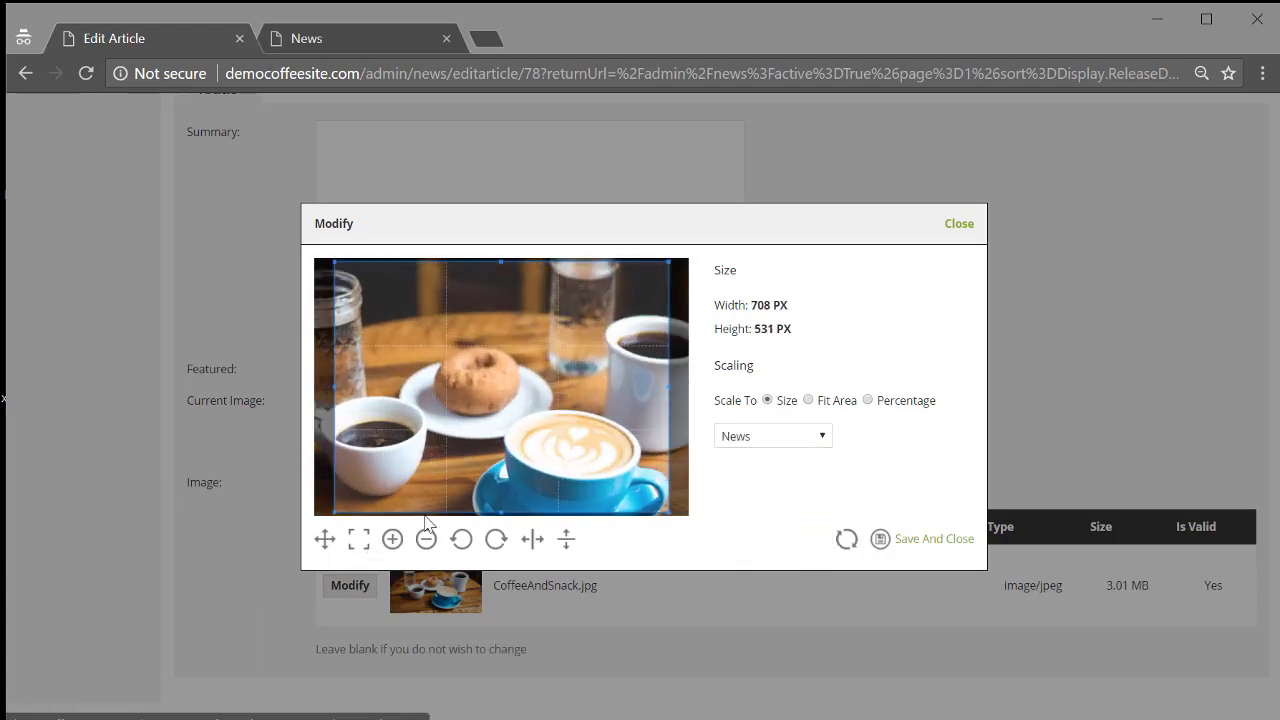
pyautogui.moveTo(509, 461); pyautogui.dragTo(553, 466)
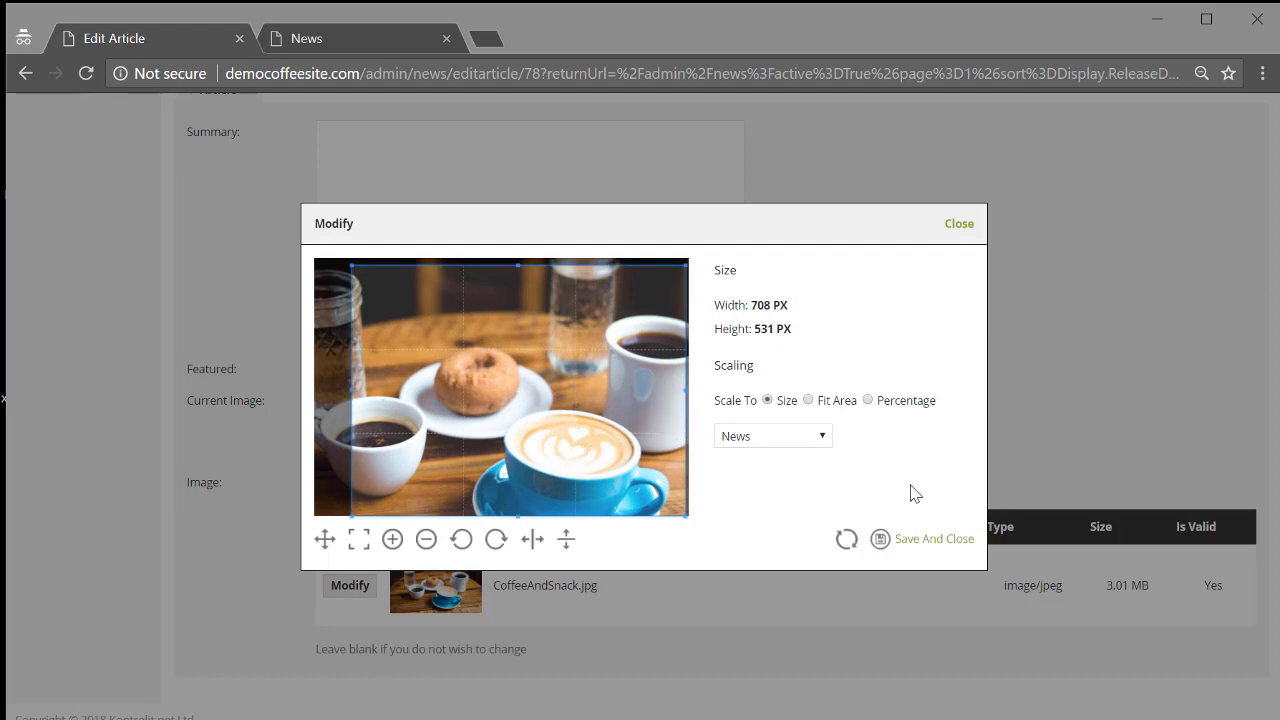
pyautogui.click(965, 550)
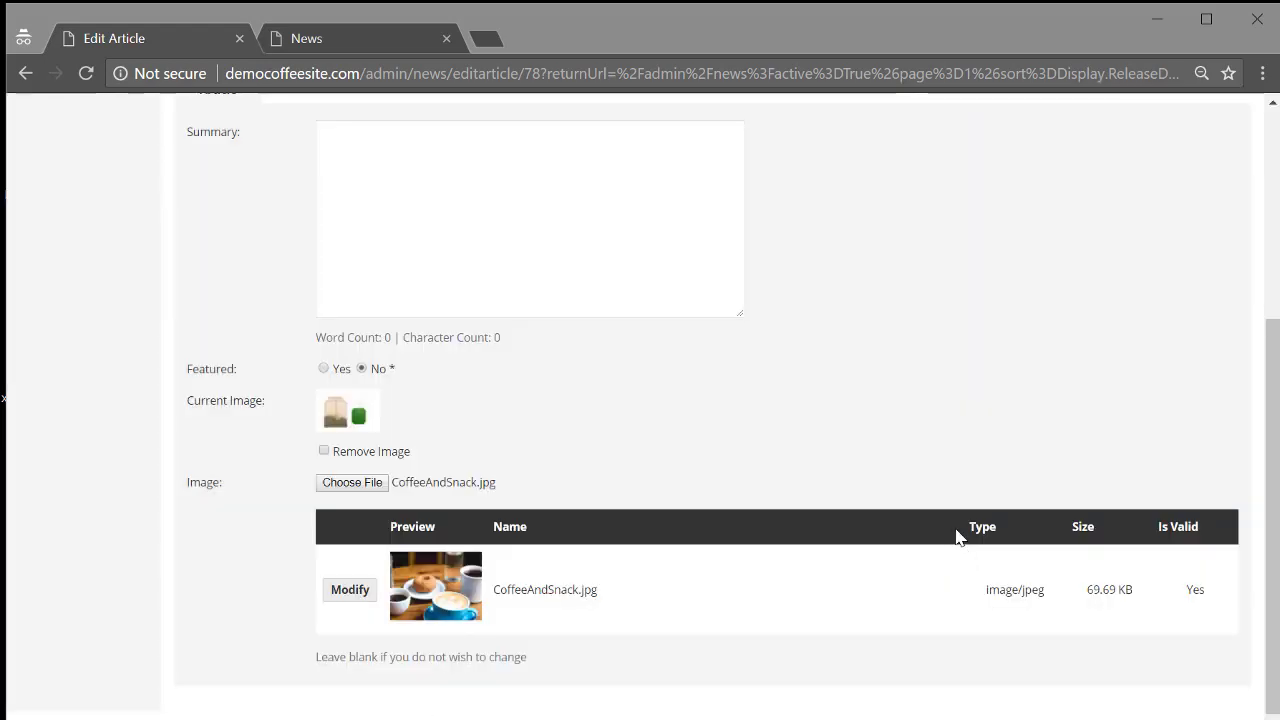
# Save the article and reload the live News page to confirm the coffee-and-doughnut photo.
pyautogui.scroll(5, 952, 537)
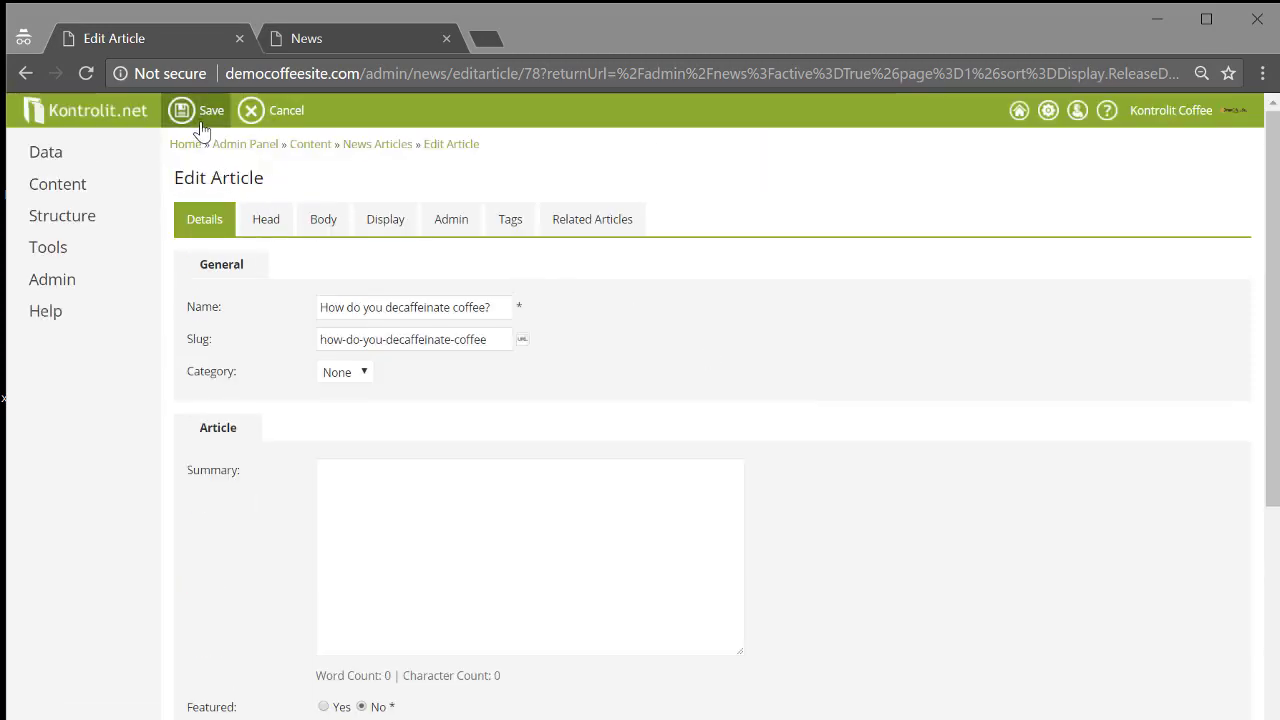
pyautogui.click(199, 120)
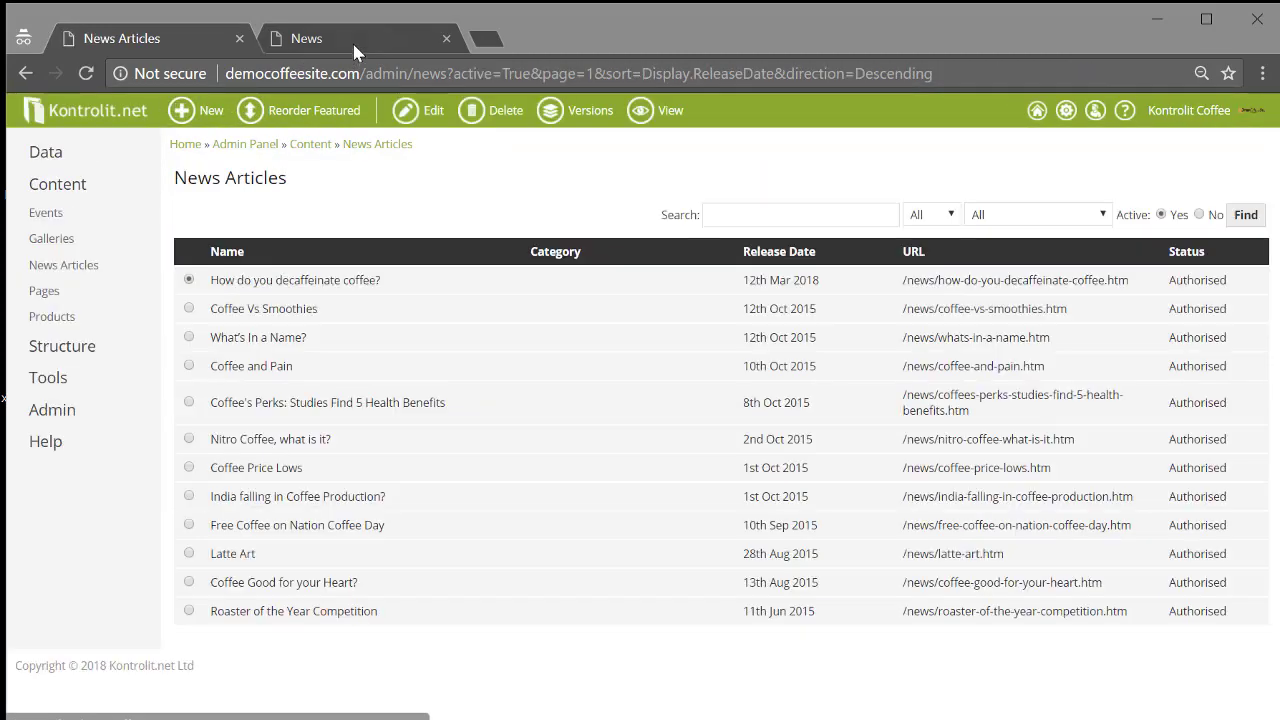
pyautogui.click(352, 40)
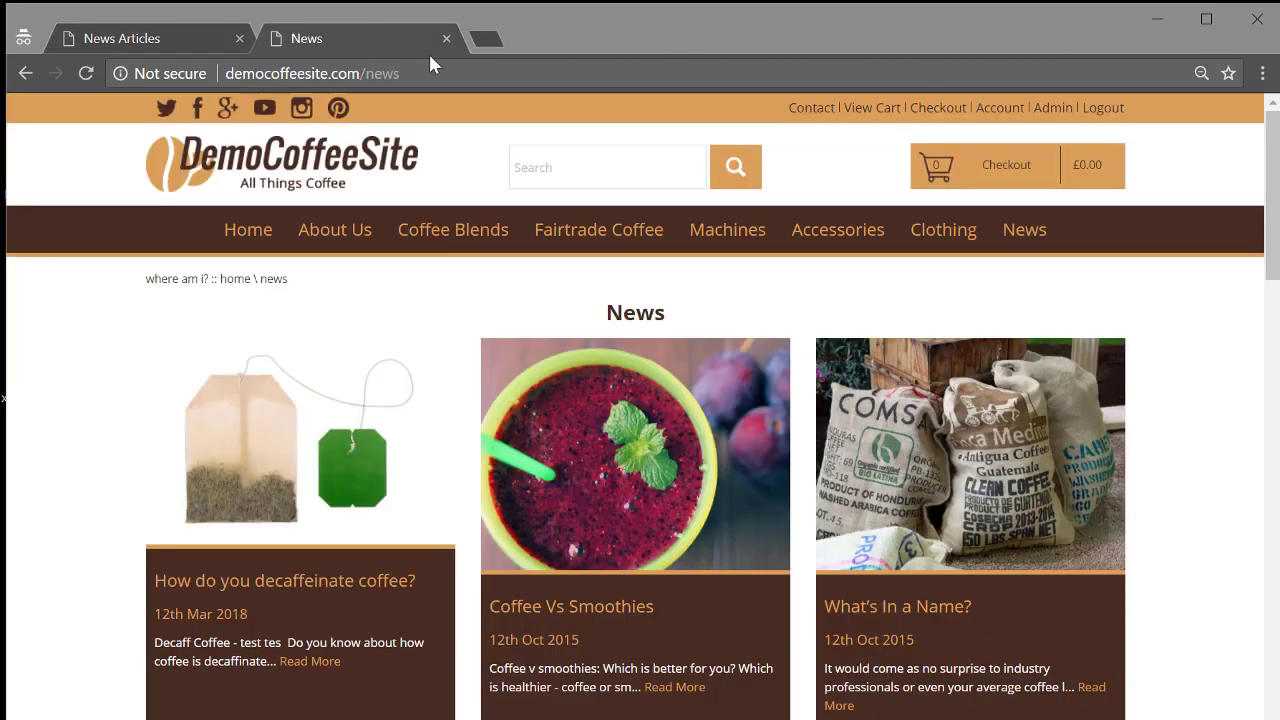
pyautogui.press('F5')
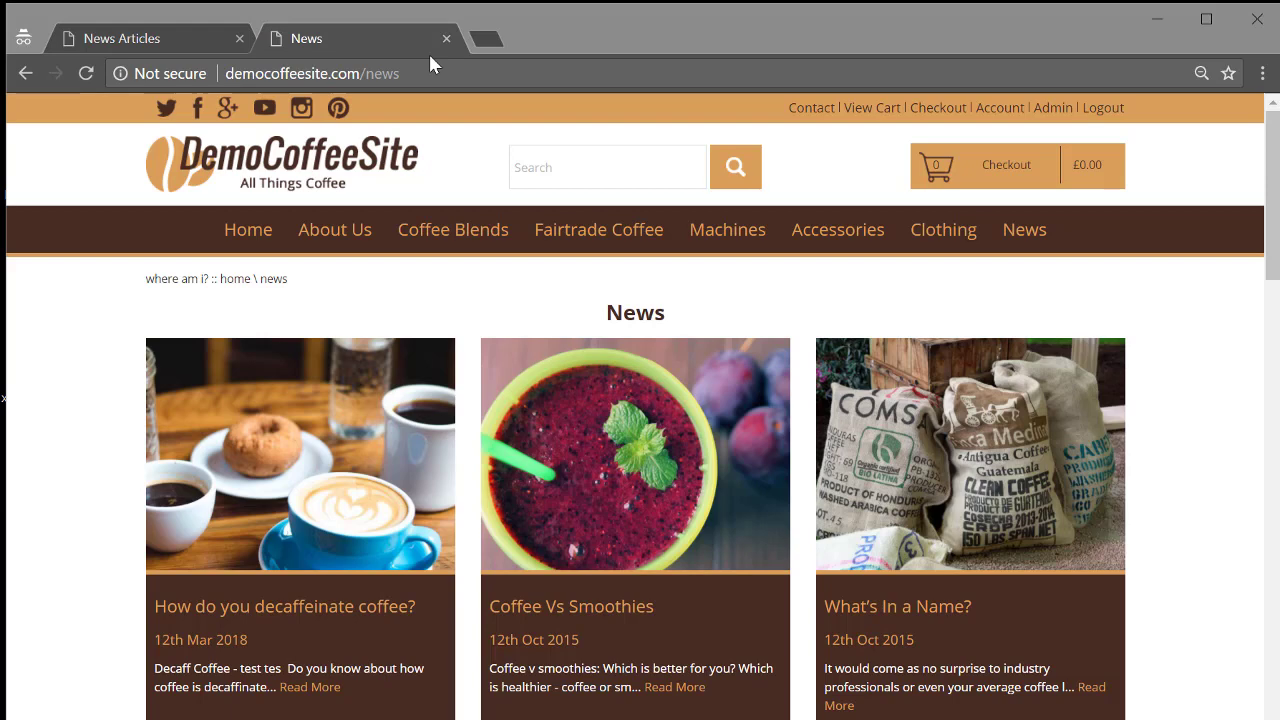
pyautogui.click(250, 243)
# Look over the live Gallery page reached from the homepage.
pyautogui.scroll(-3, 429, 557)
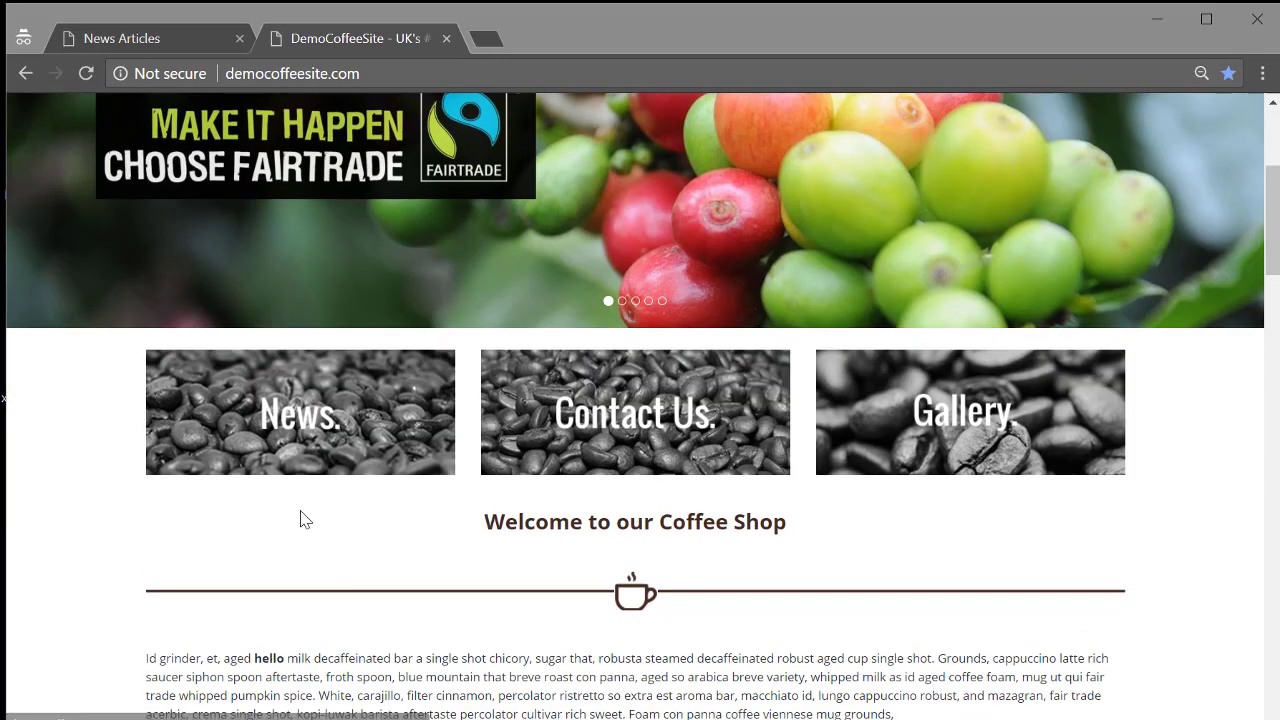
pyautogui.click(944, 440)
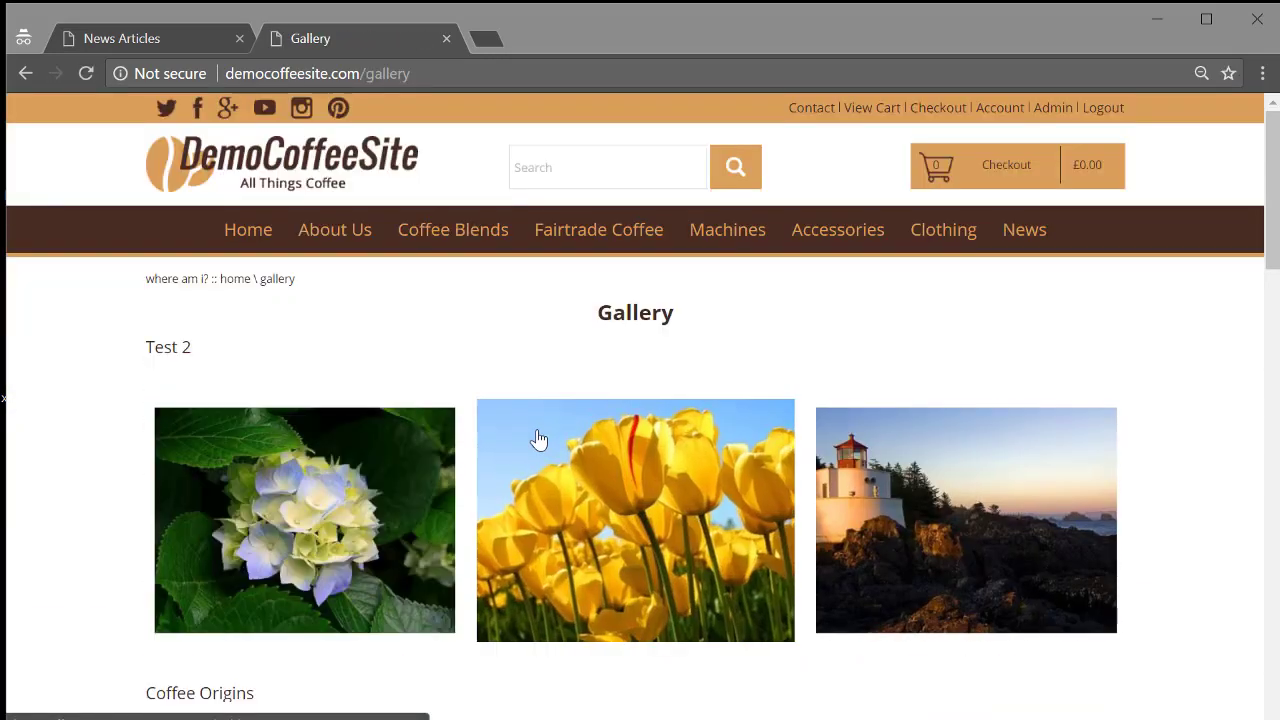
pyautogui.scroll(-5, 49, 454)
pyautogui.scroll(-10, 274, 494)
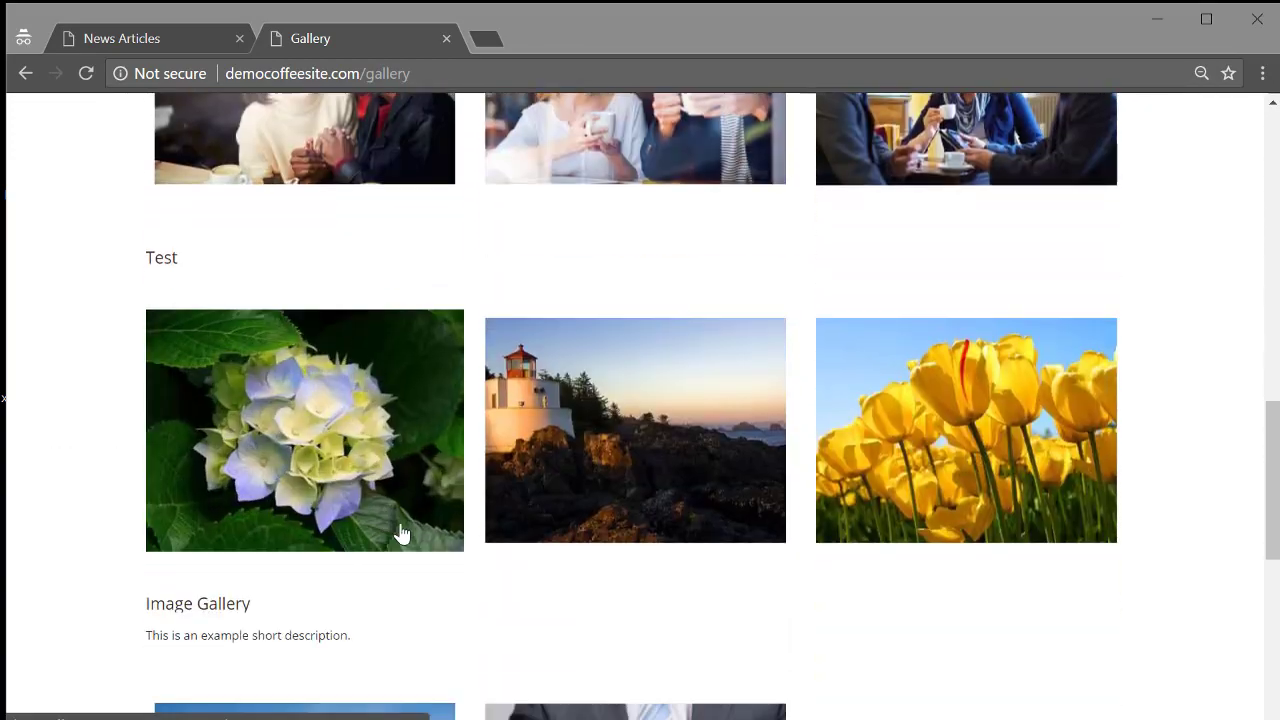
pyautogui.scroll(9, 400, 530)
pyautogui.scroll(6, 394, 522)
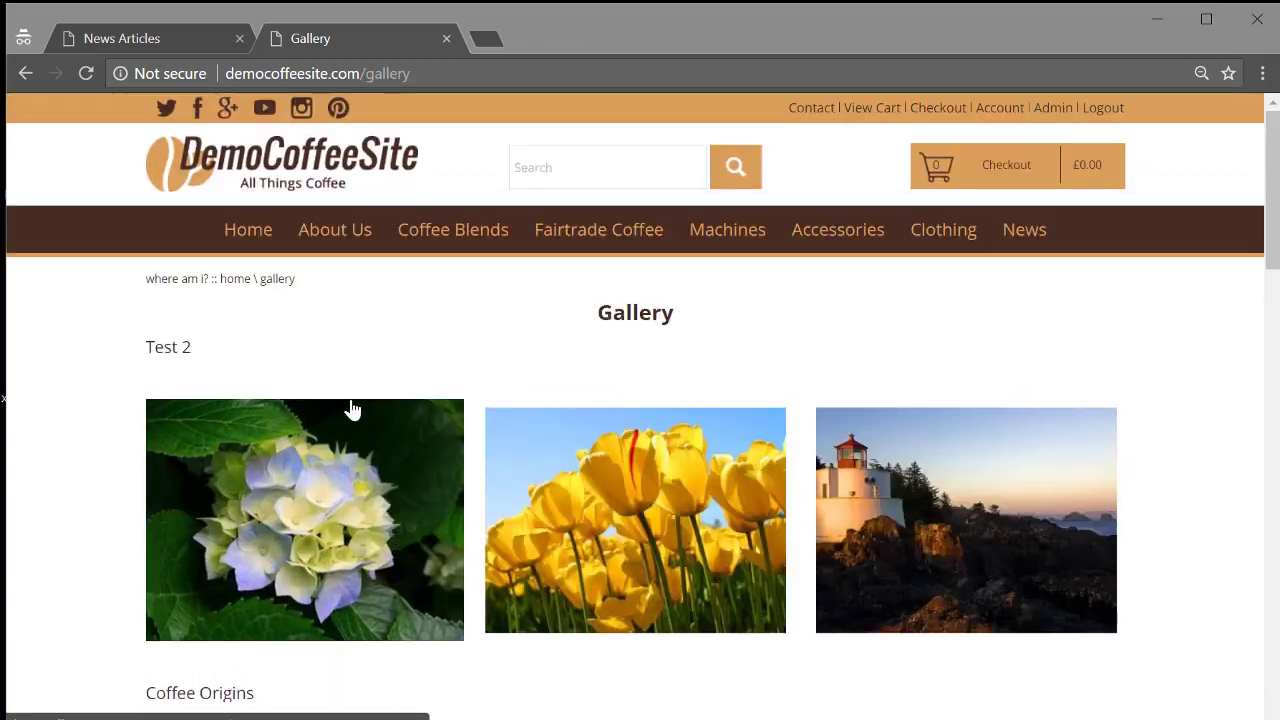
# Go to Admin Panel > Galleries and start a New Gallery.
pyautogui.click(137, 42)
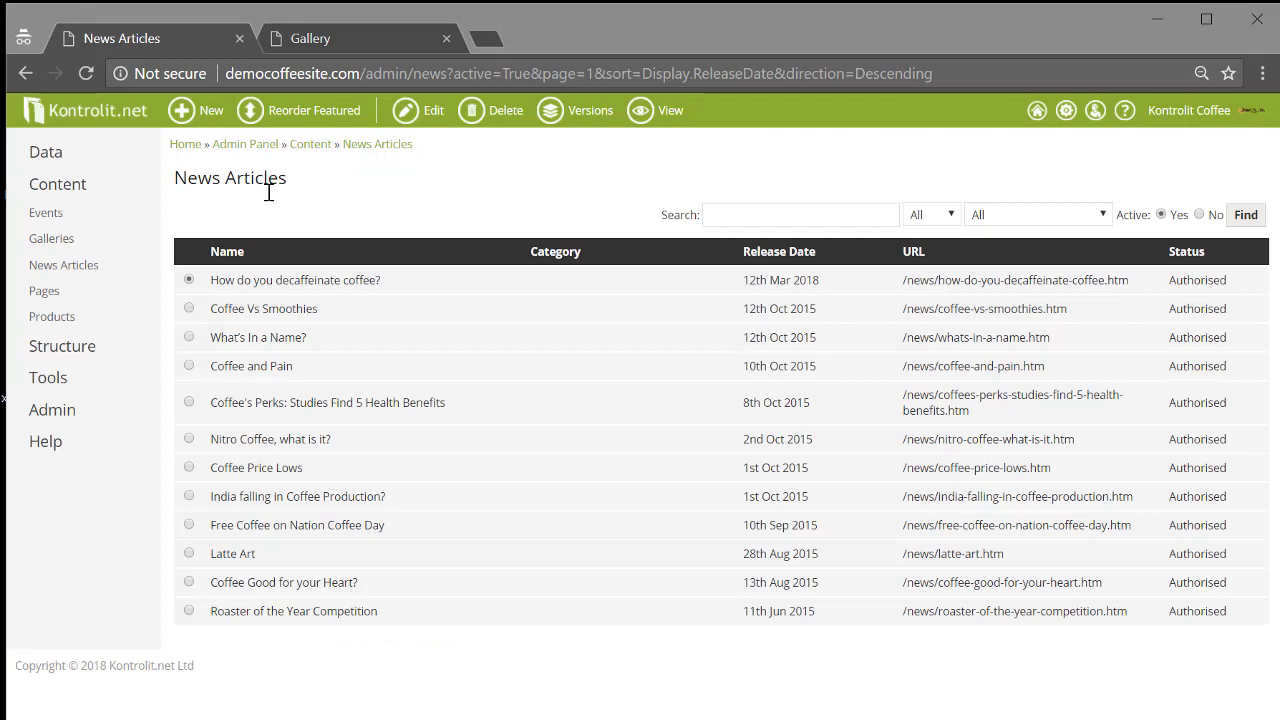
pyautogui.click(245, 146)
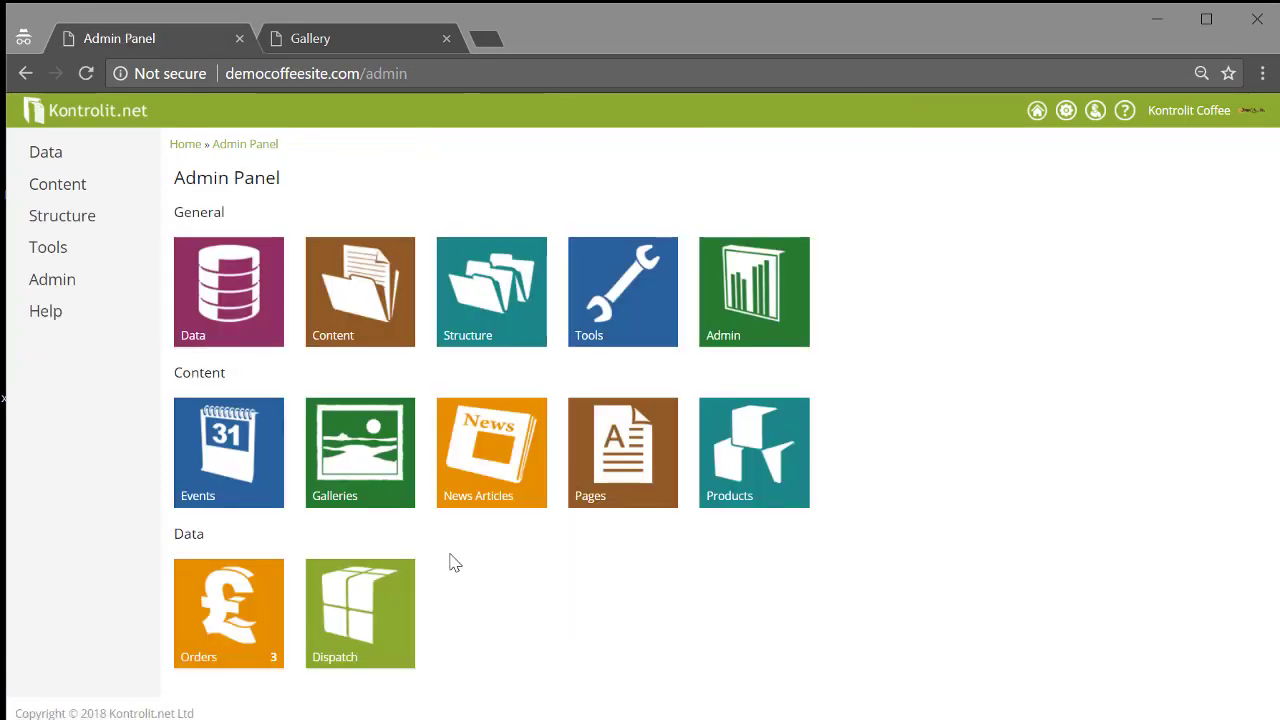
pyautogui.click(391, 495)
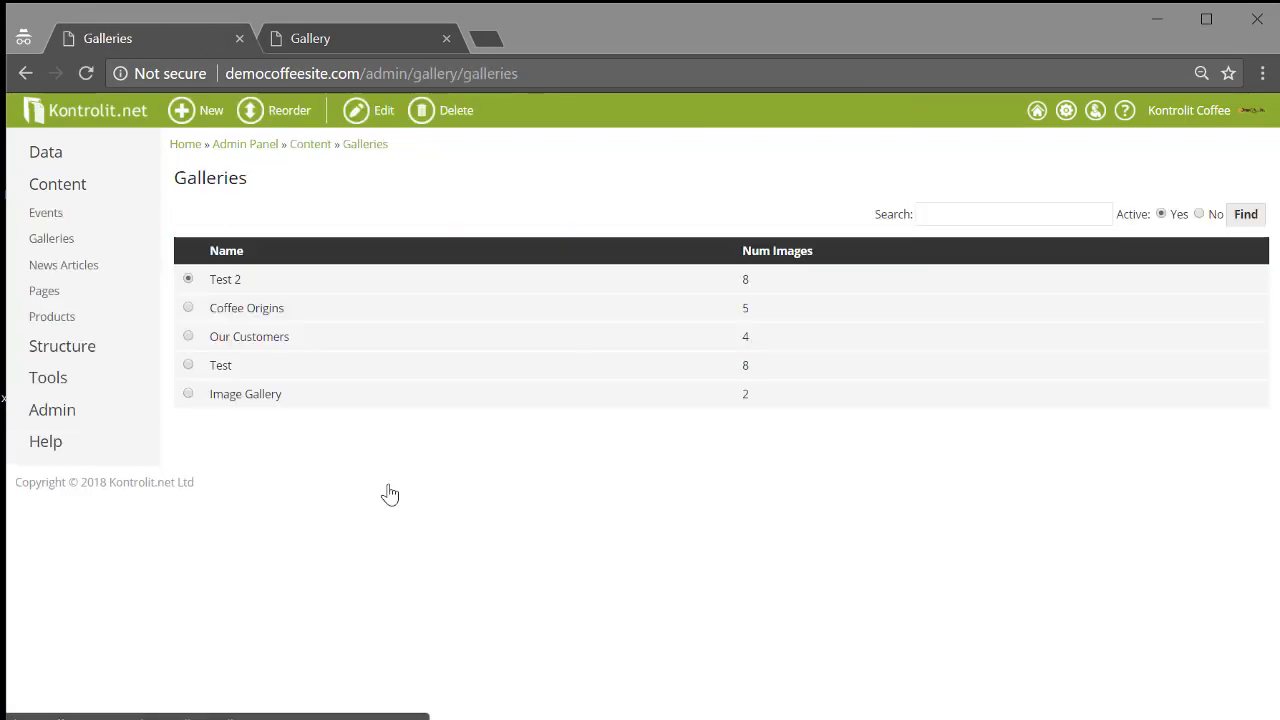
pyautogui.click(212, 113)
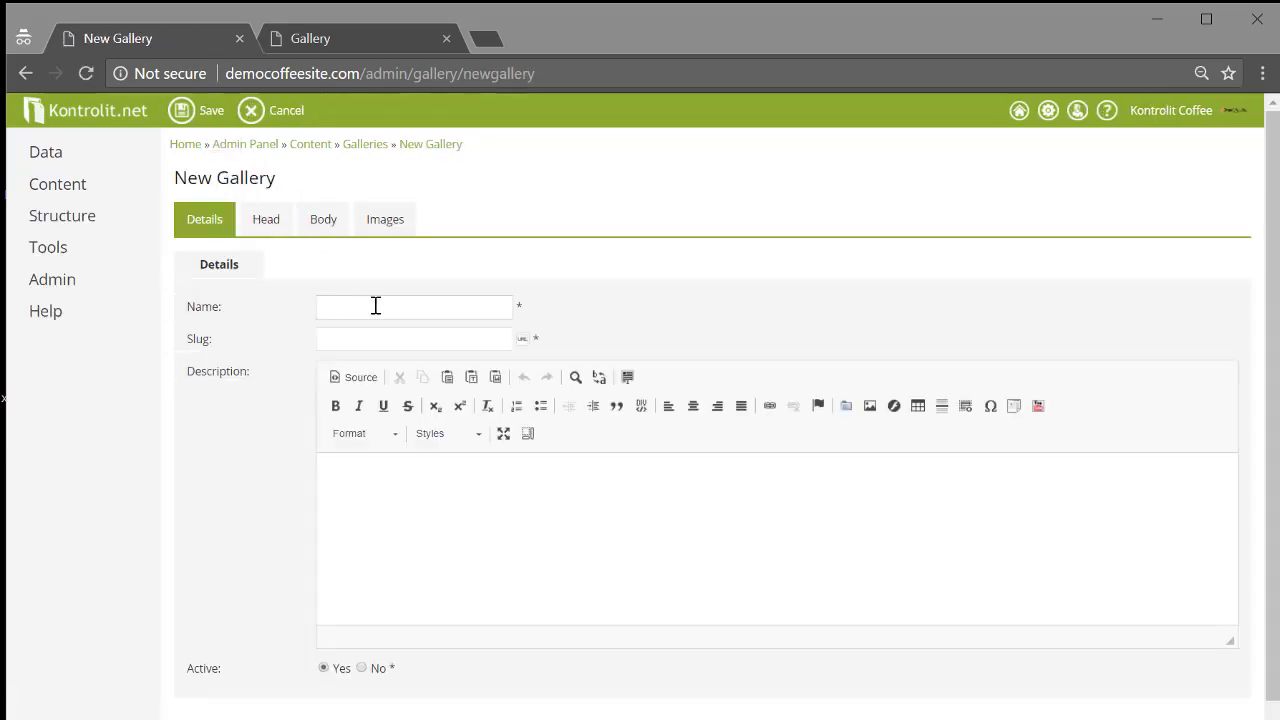
# Name the gallery 'Test Demo' and generate its slug 'test-demo'.
pyautogui.click(375, 305)
pyautogui.write('Test Demo')
pyautogui.click(522, 341)
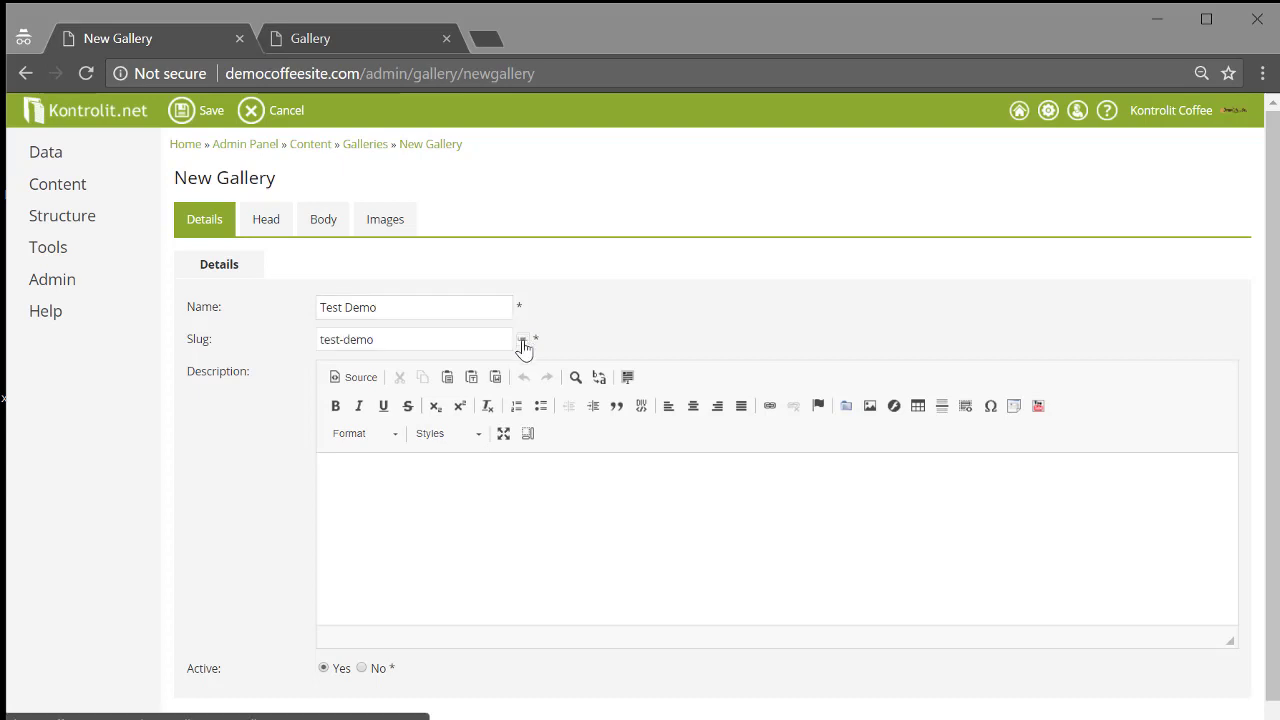
# Write the description 'test goes here', fix the 'tets' typo, and paste it twice more.
pyautogui.click(408, 505)
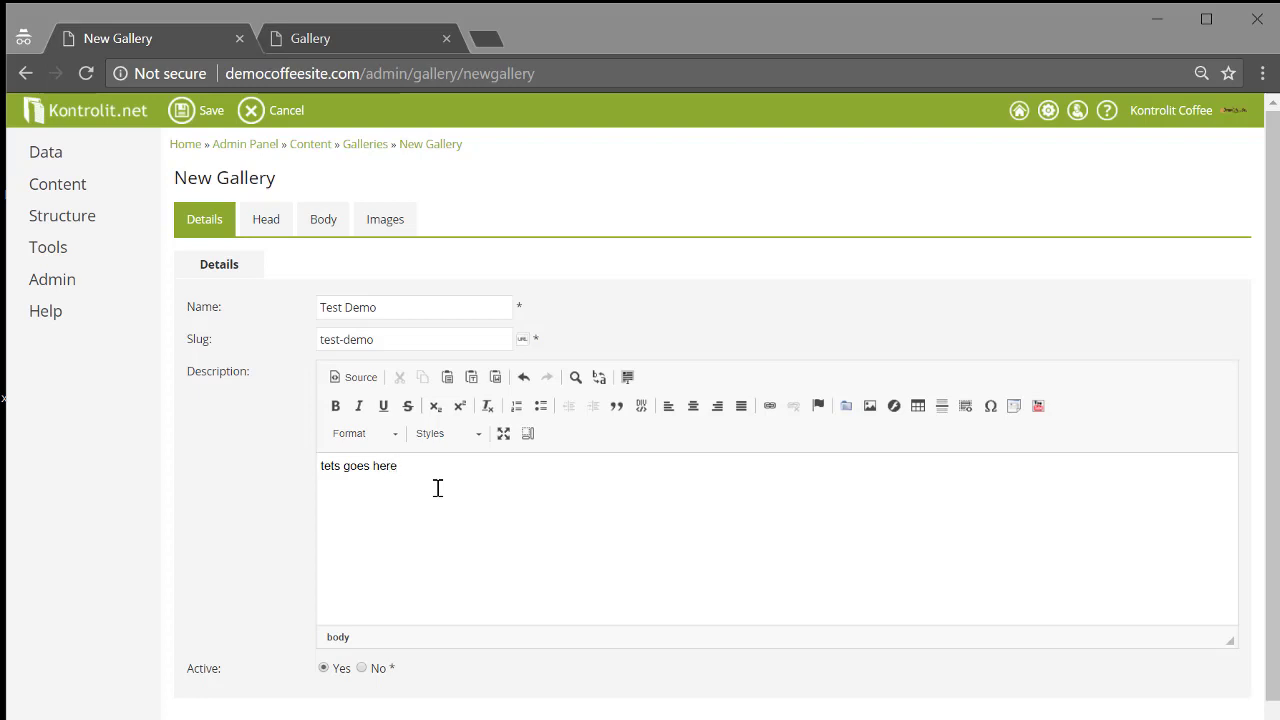
pyautogui.doubleClick(327, 465)
pyautogui.press('Right')
pyautogui.press('BackSpace')
pyautogui.press('BackSpace')
pyautogui.press('BackSpace')
pyautogui.write('st')
pyautogui.moveTo(460, 460); pyautogui.dragTo(178, 416)
pyautogui.hotkey('ctrl', 'c')
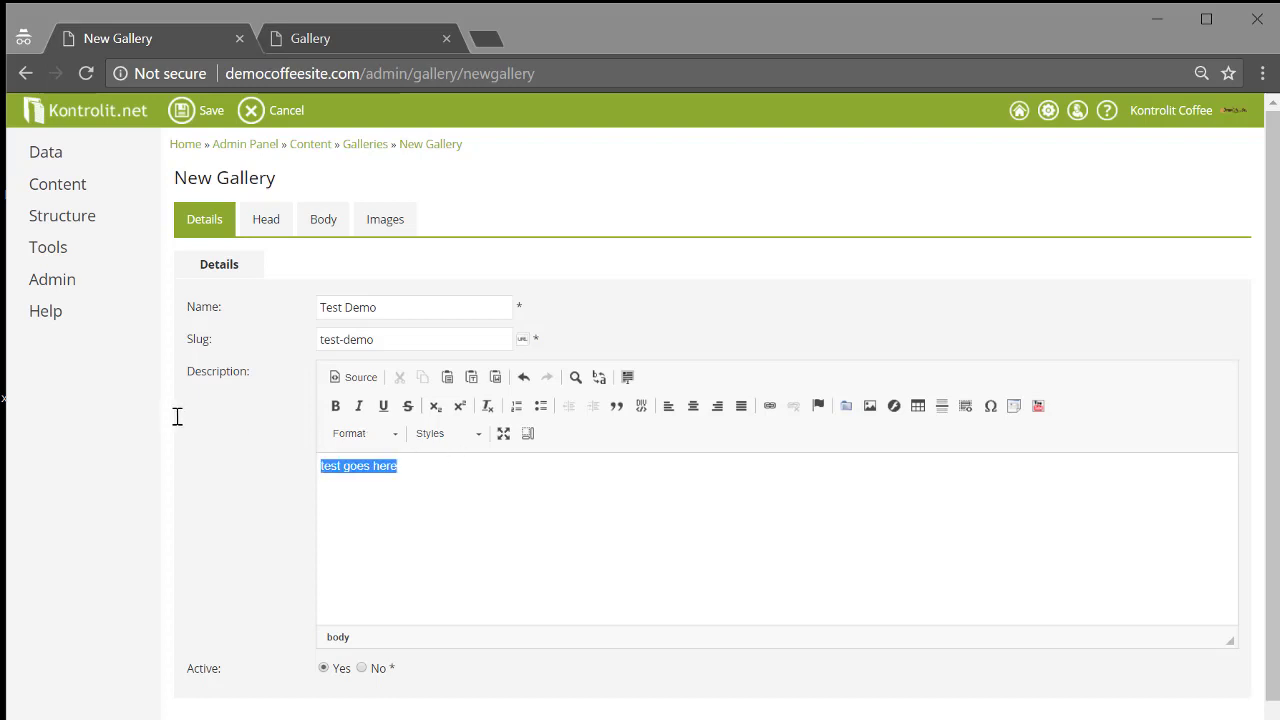
pyautogui.click(429, 465)
pyautogui.hotkey('ctrl', 'v')
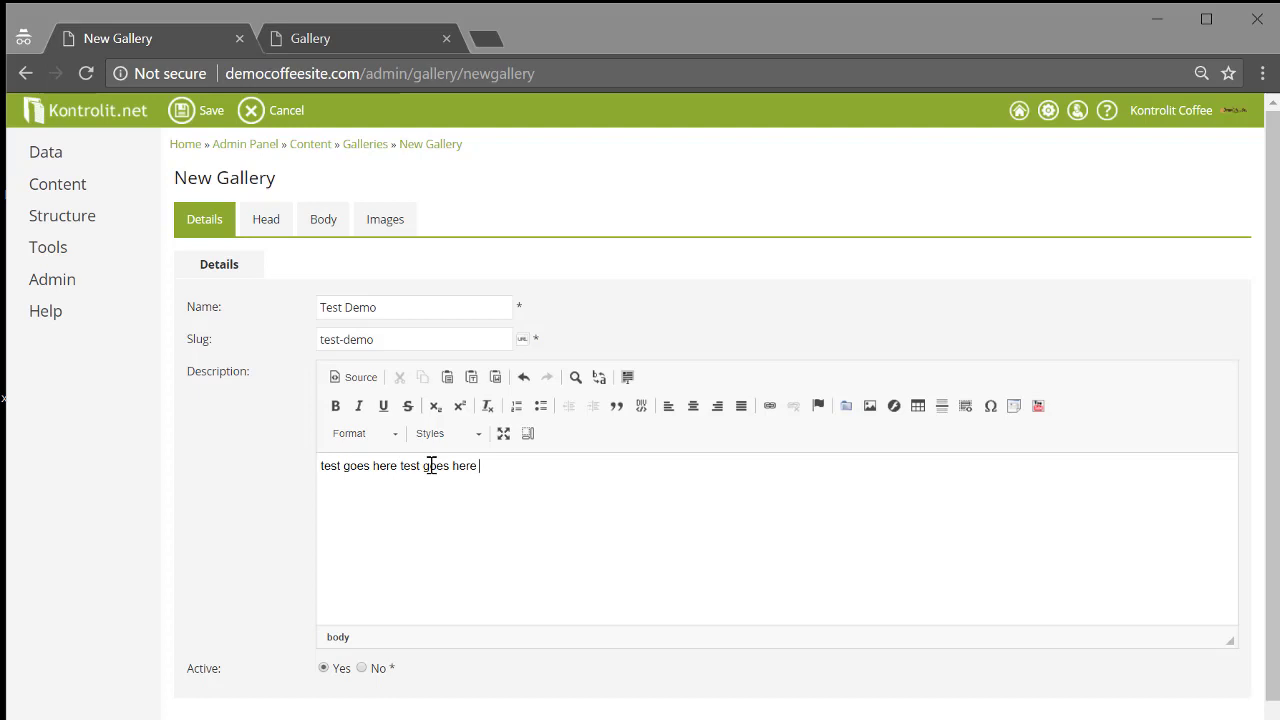
pyautogui.hotkey('ctrl', 'v')
pyautogui.scroll(-1, 586, 560)
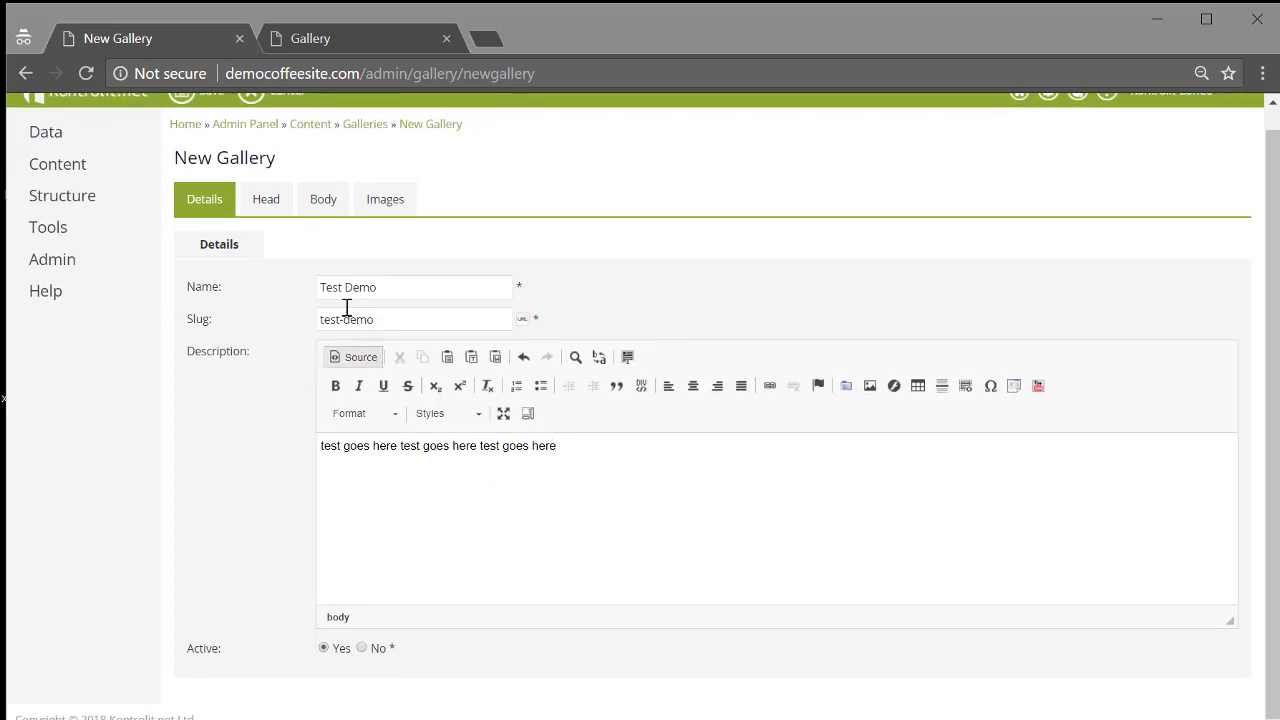
# In the Images section, select CoffeCupWithLeaves.jpg, CoffeeCup.jpg and CoffeeAndSnack.jpg for upload.
pyautogui.click(370, 208)
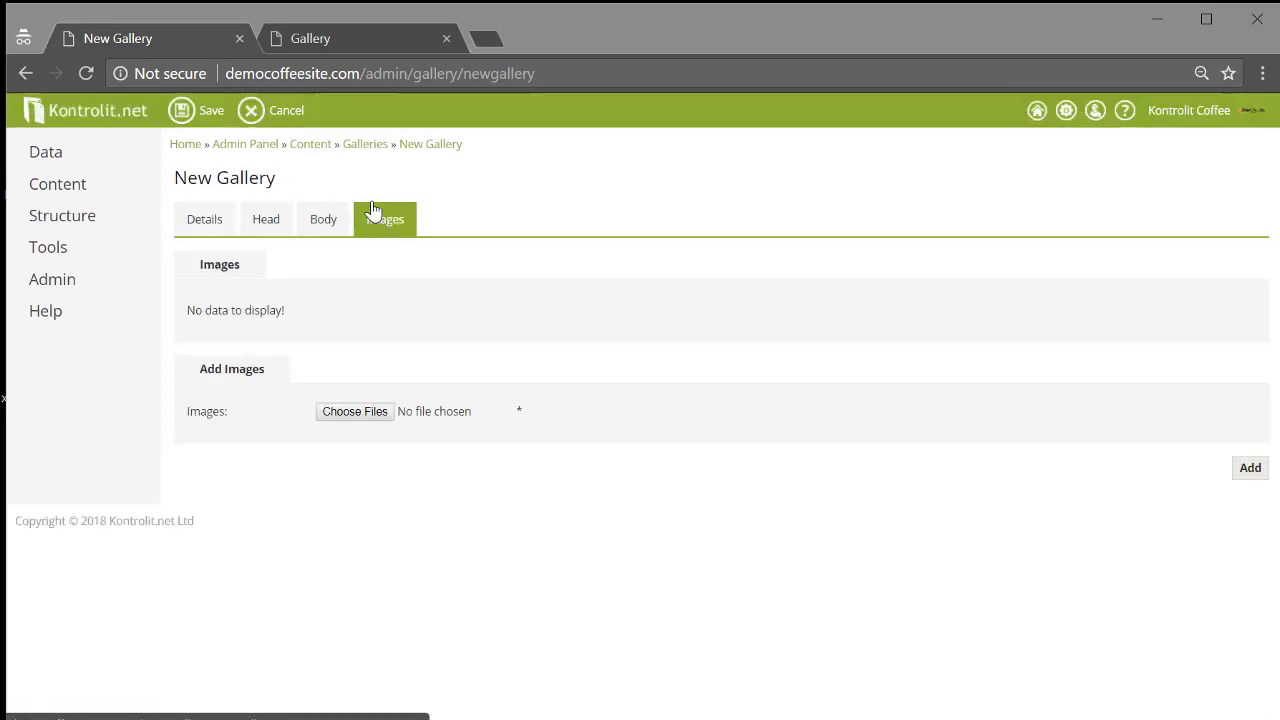
pyautogui.click(352, 413)
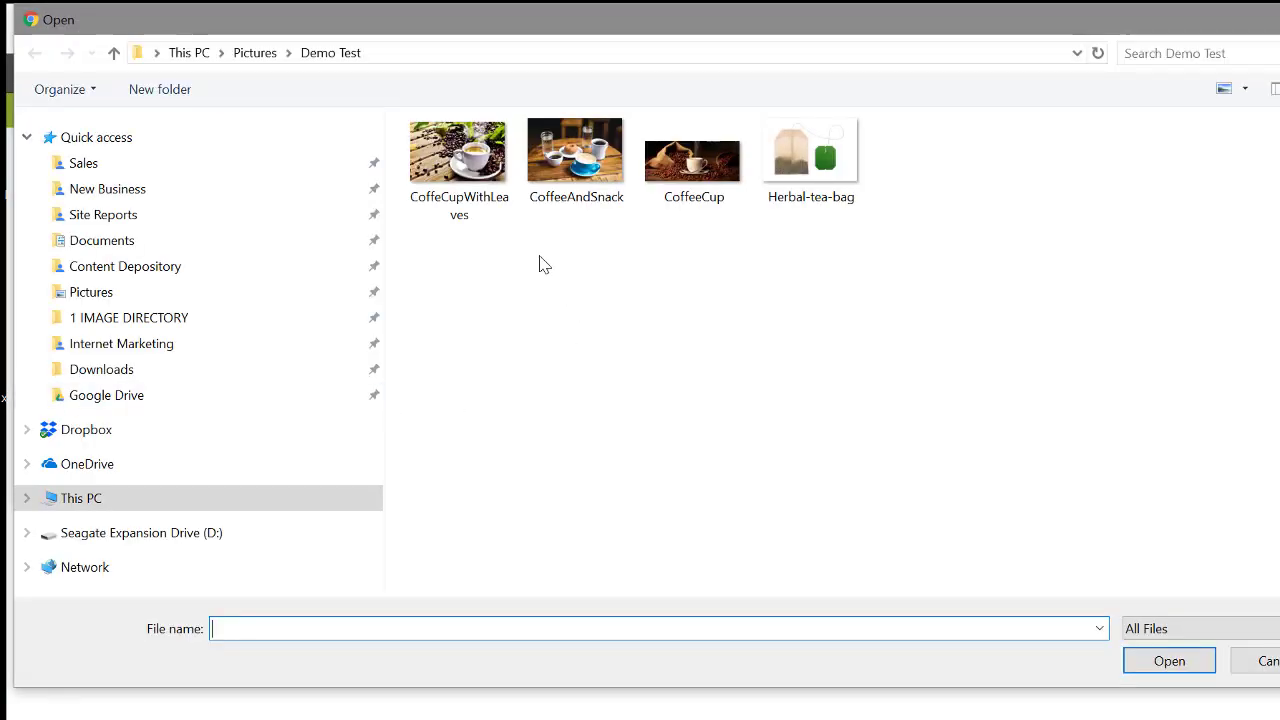
pyautogui.click(478, 192)
pyautogui.keyDown('shift'); pyautogui.click(705, 181); pyautogui.keyUp('shift')
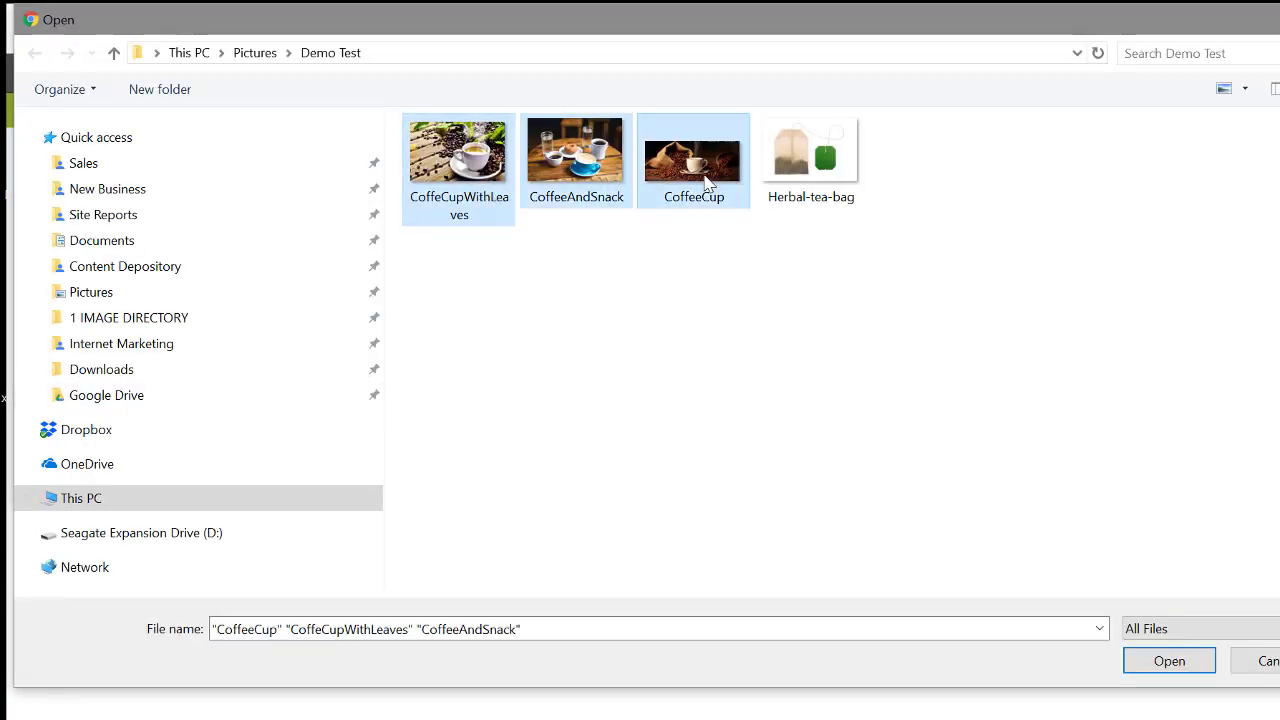
pyautogui.click(1160, 668)
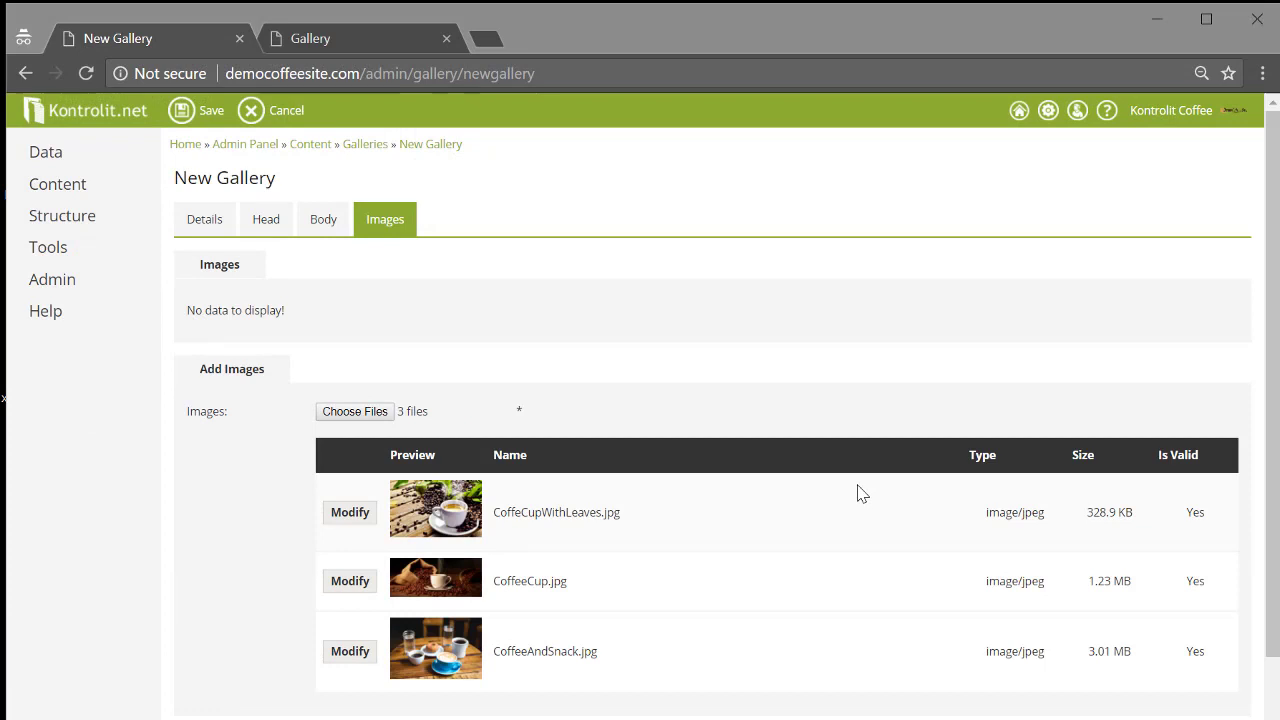
# Set CoffeCupWithLeaves.jpg to Gallery size, rotate it left twice to upside down, and save.
pyautogui.scroll(-1, 723, 486)
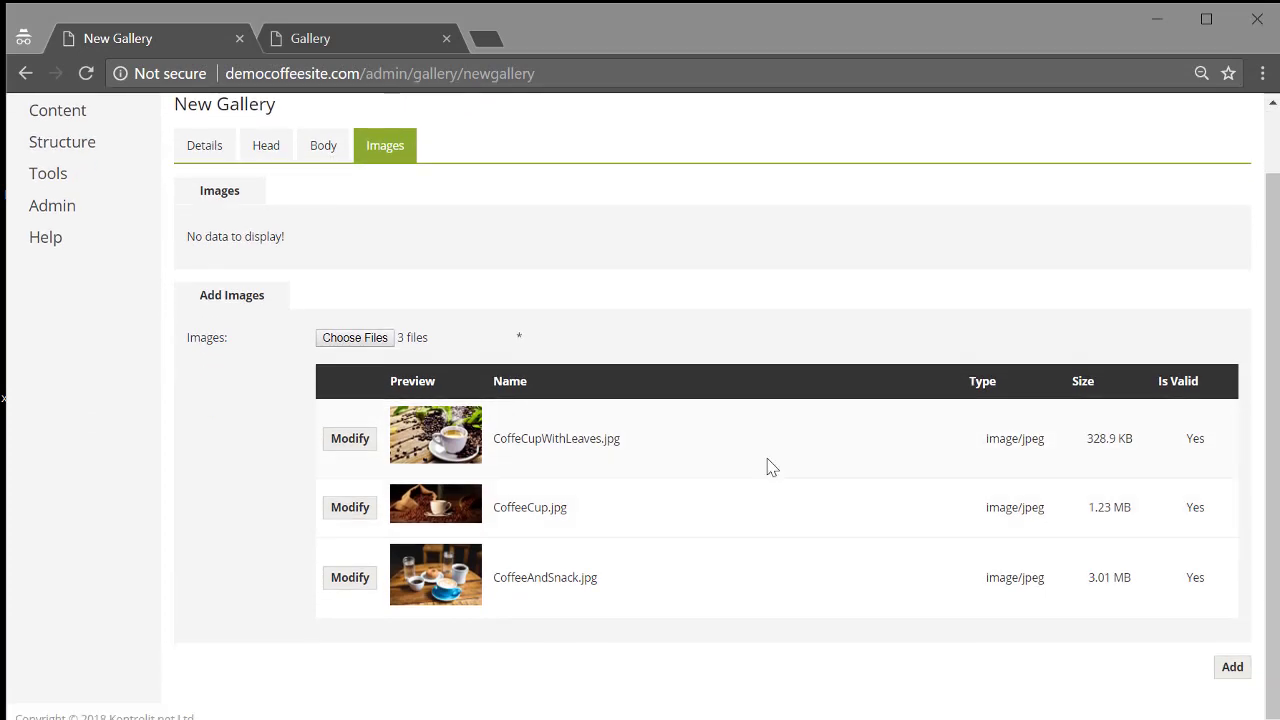
pyautogui.click(350, 440)
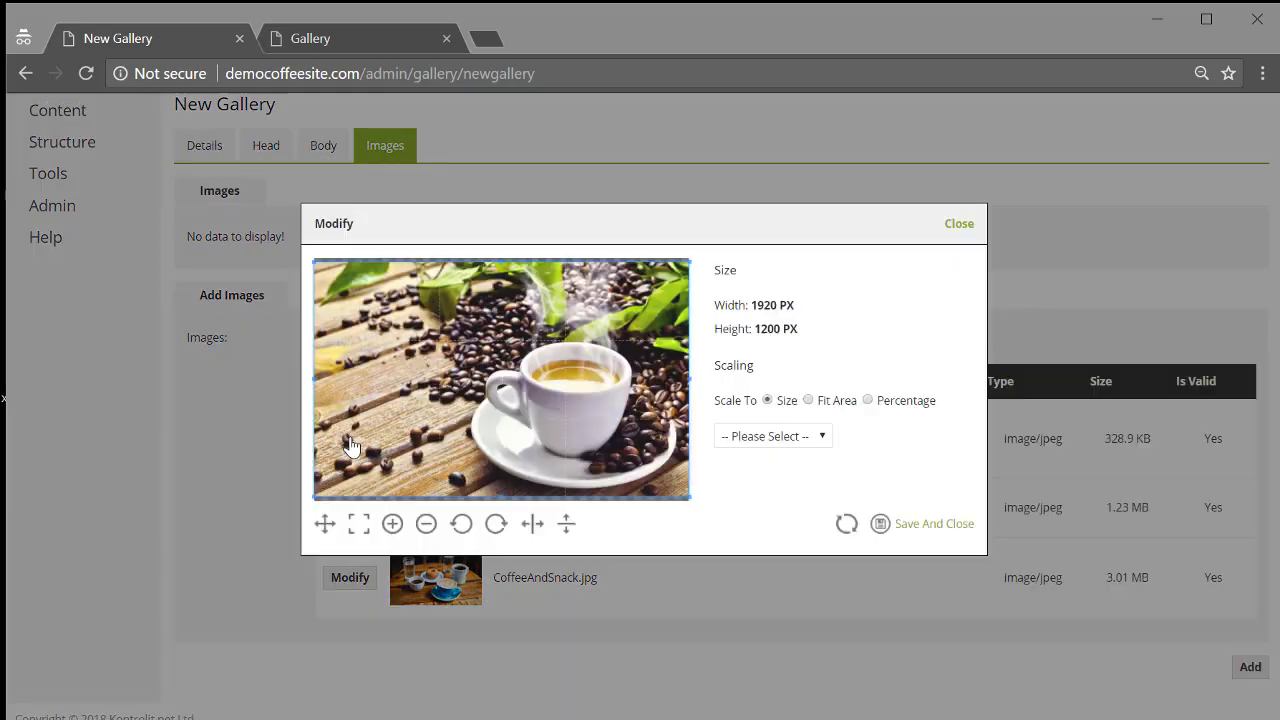
pyautogui.click(779, 440)
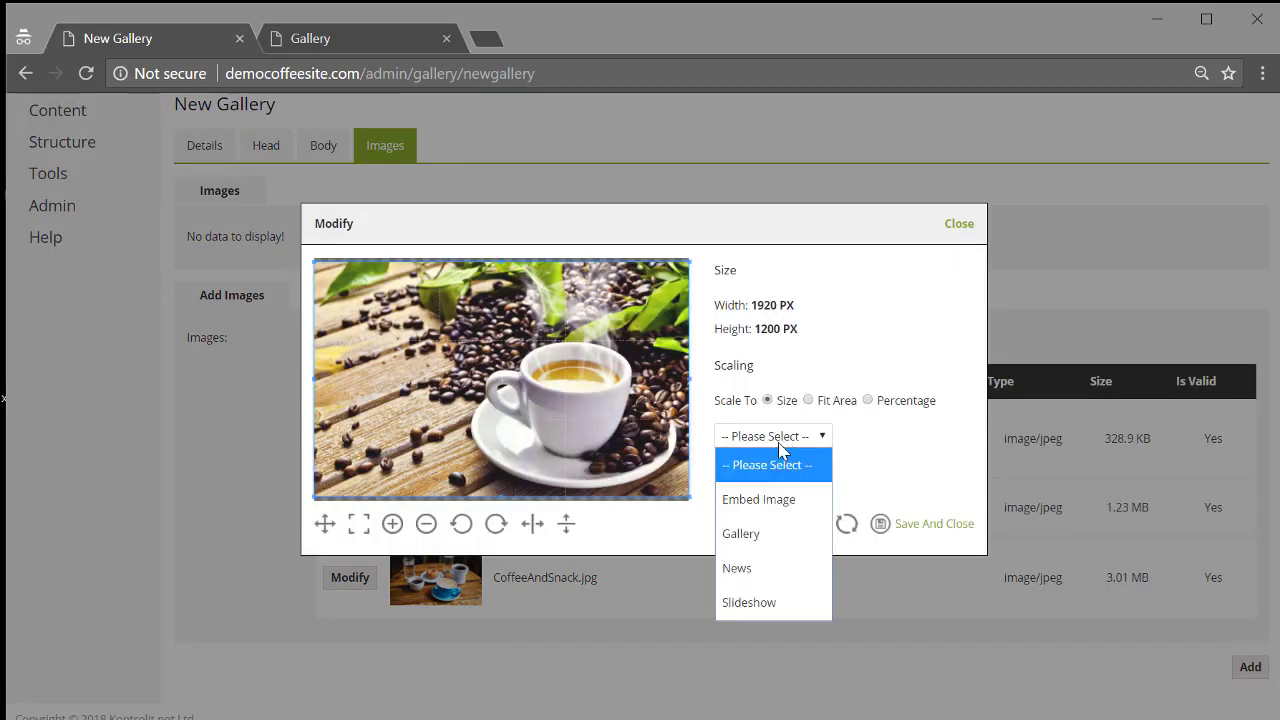
pyautogui.click(770, 536)
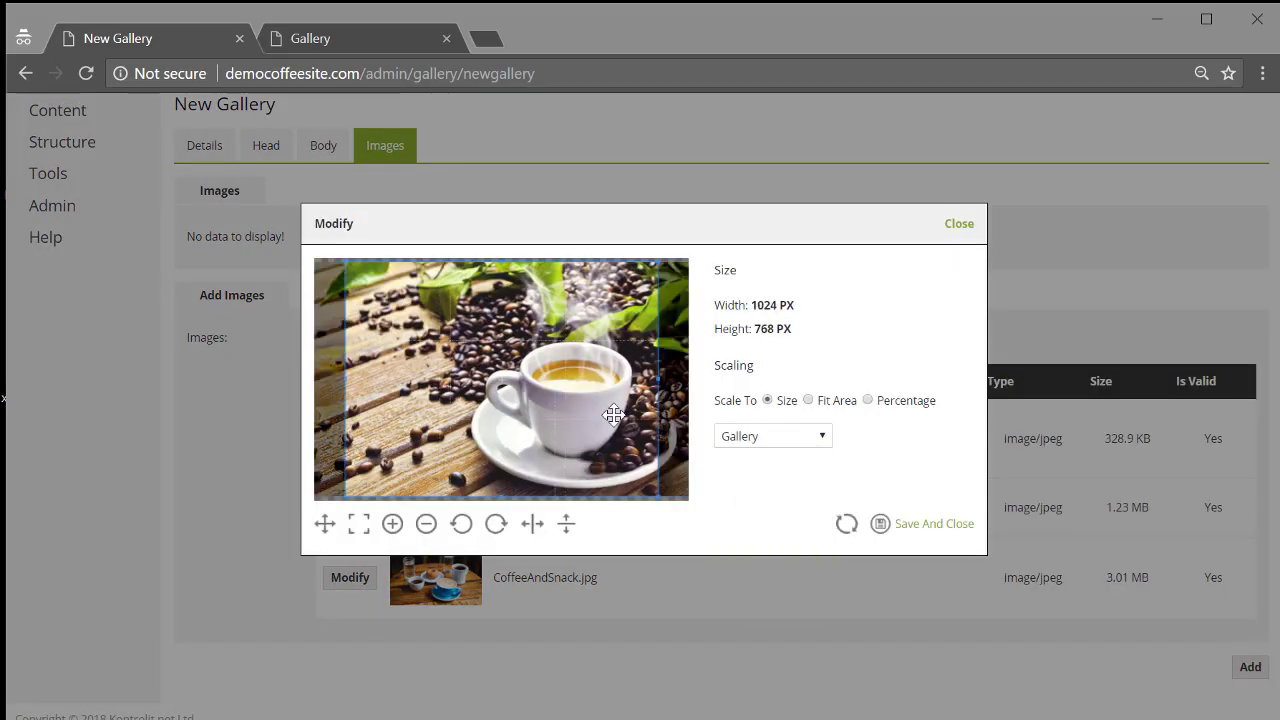
pyautogui.click(463, 525)
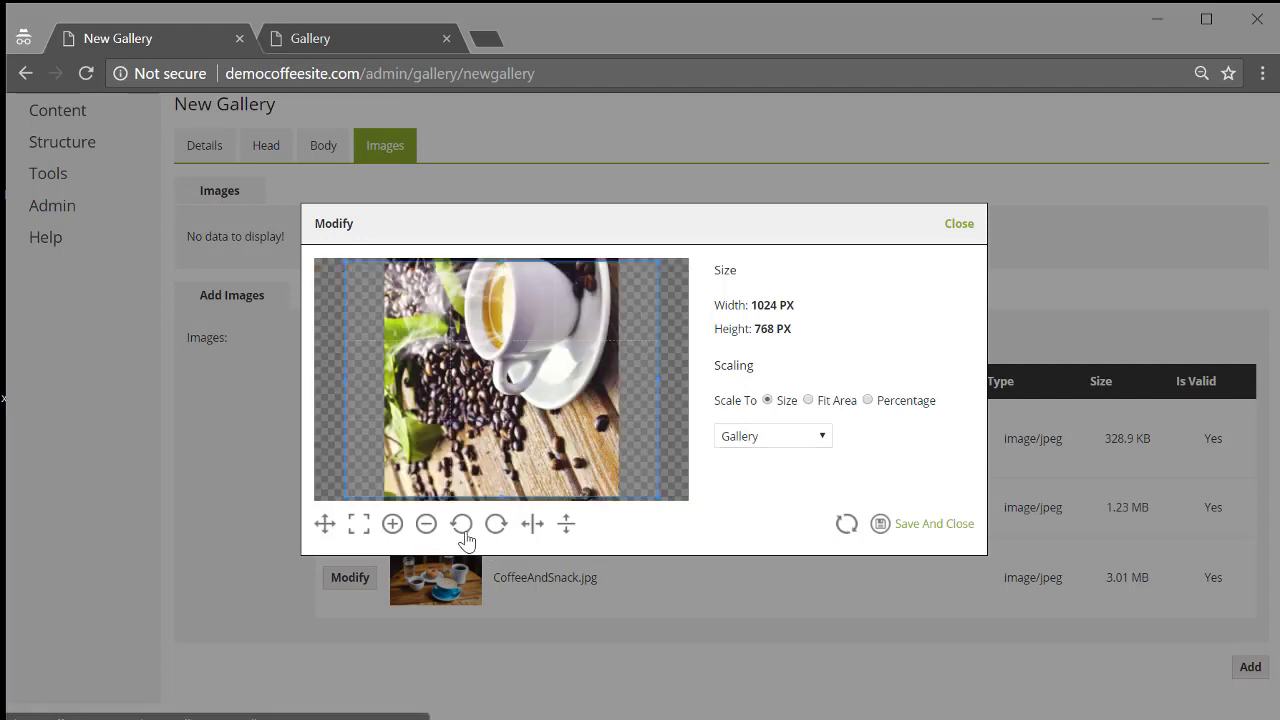
pyautogui.click(463, 525)
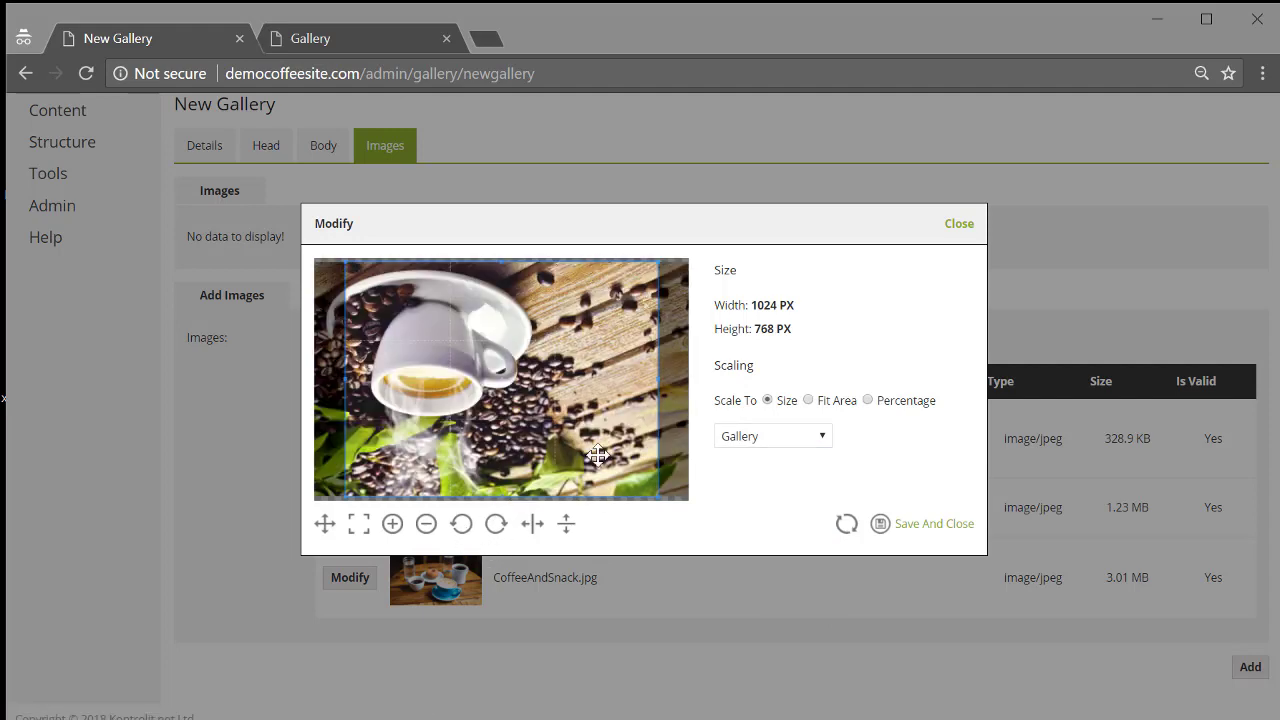
pyautogui.click(930, 526)
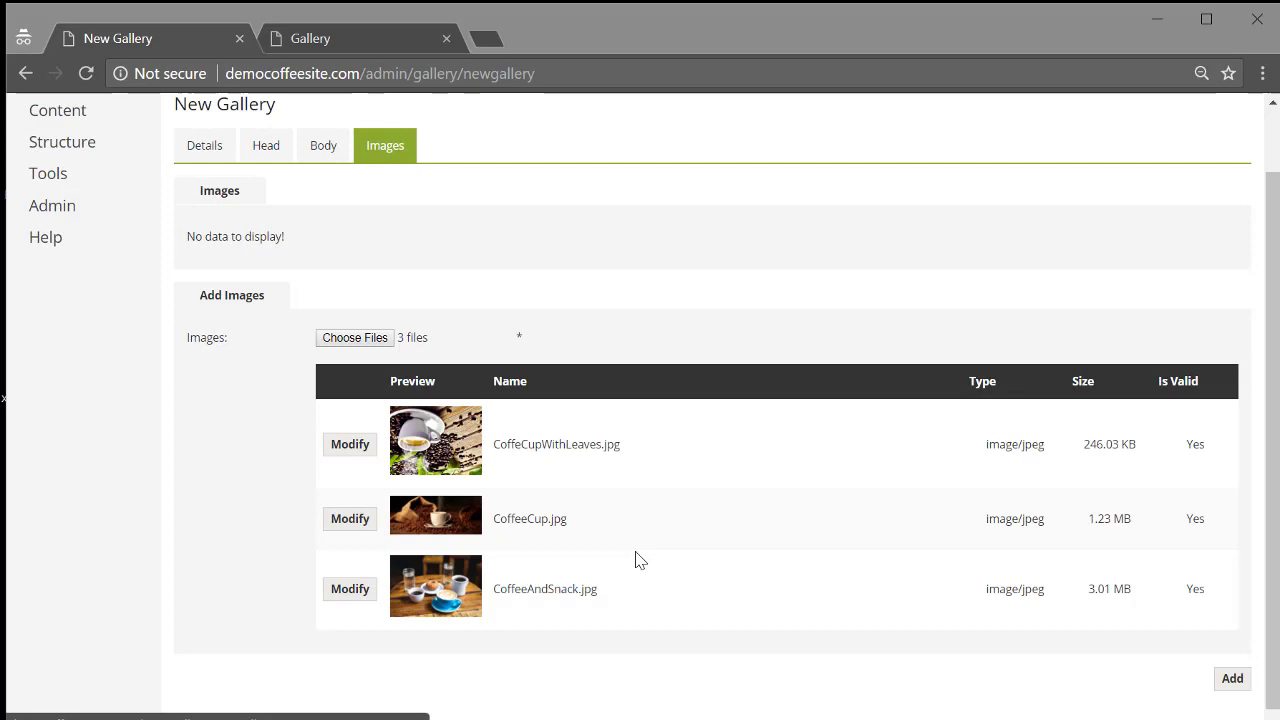
# Crop CoffeeCup.jpg to the 1024×768 Gallery scaling, flipped horizontally and framed on the cup, and save.
pyautogui.click(350, 530)
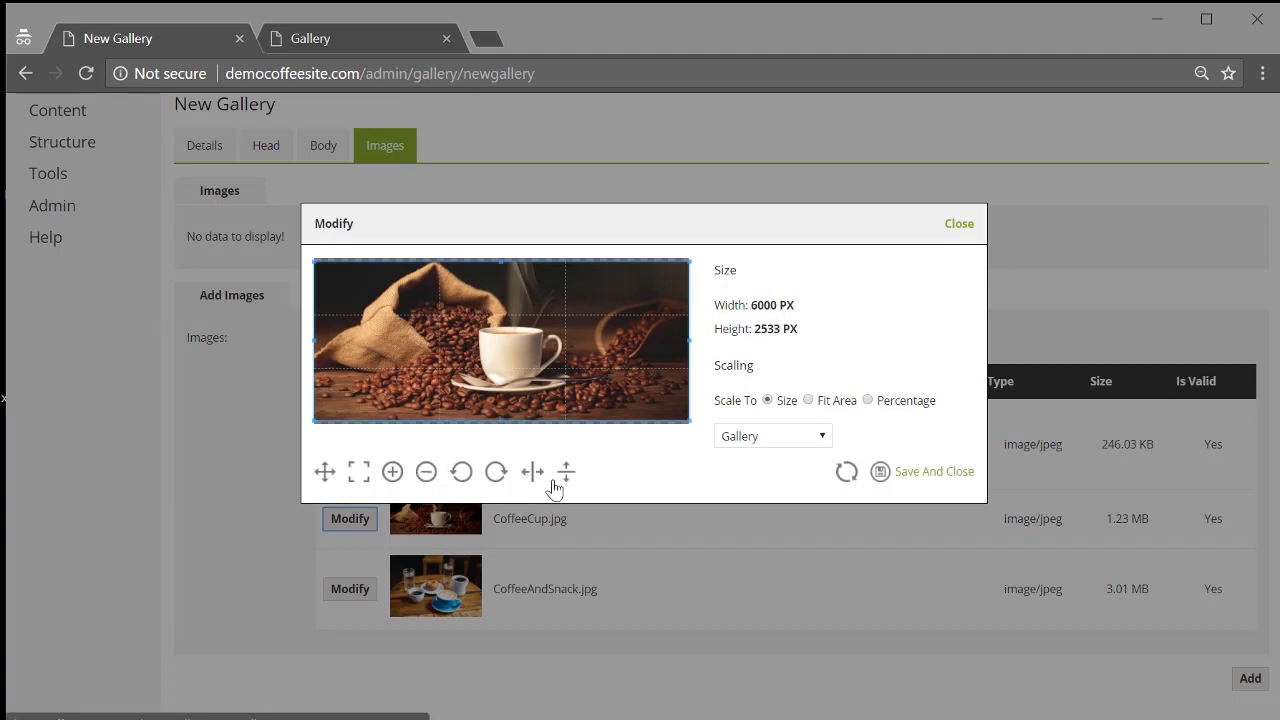
pyautogui.click(740, 440)
pyautogui.click(758, 465)
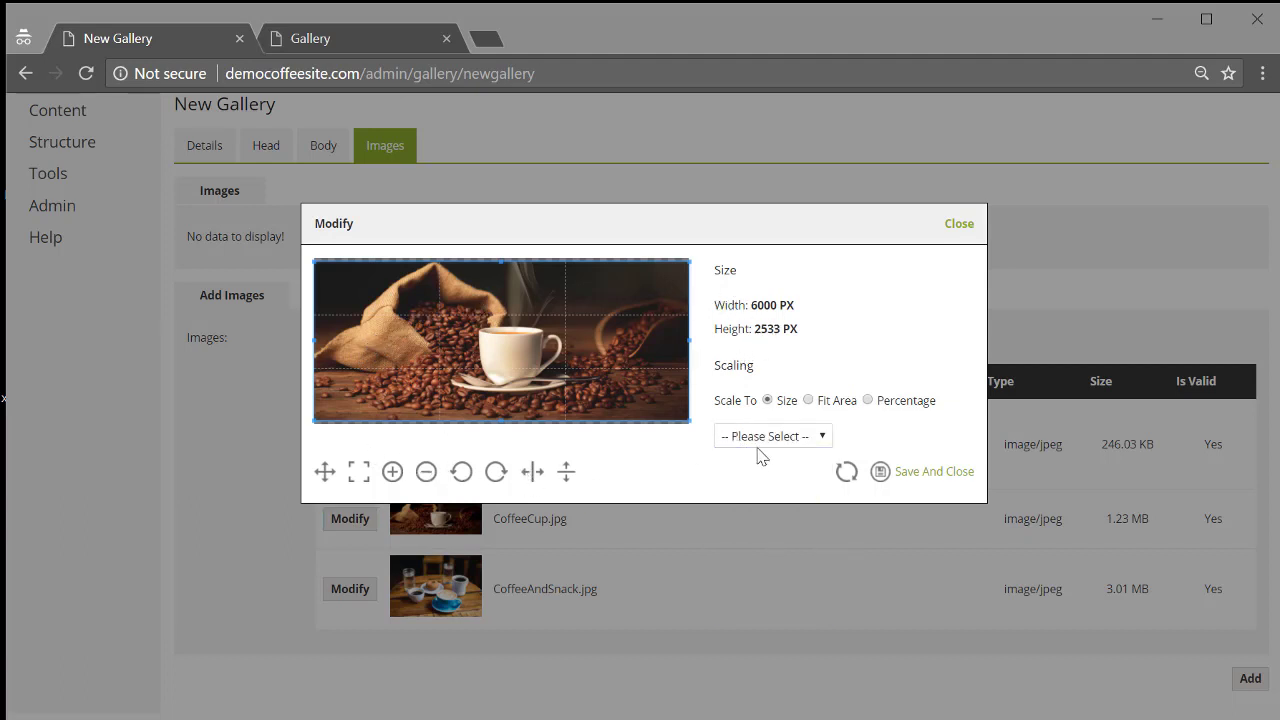
pyautogui.click(765, 440)
pyautogui.click(757, 568)
pyautogui.click(762, 438)
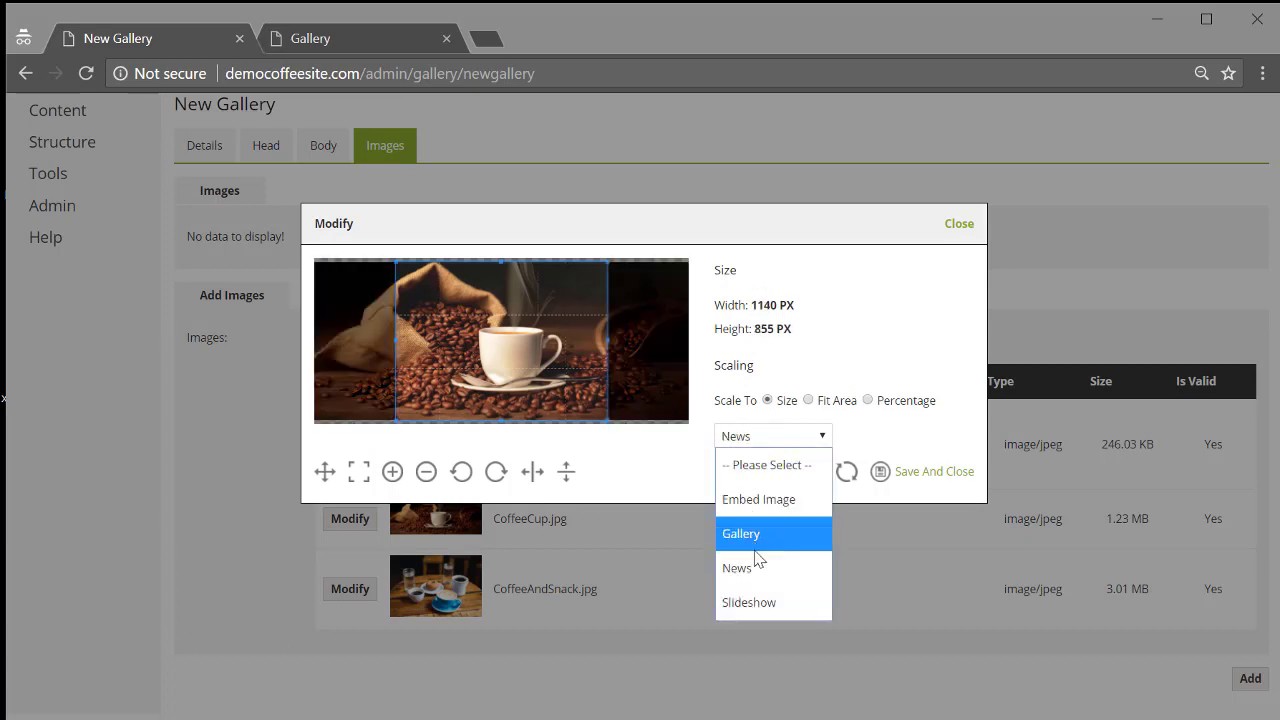
pyautogui.click(742, 533)
pyautogui.click(752, 437)
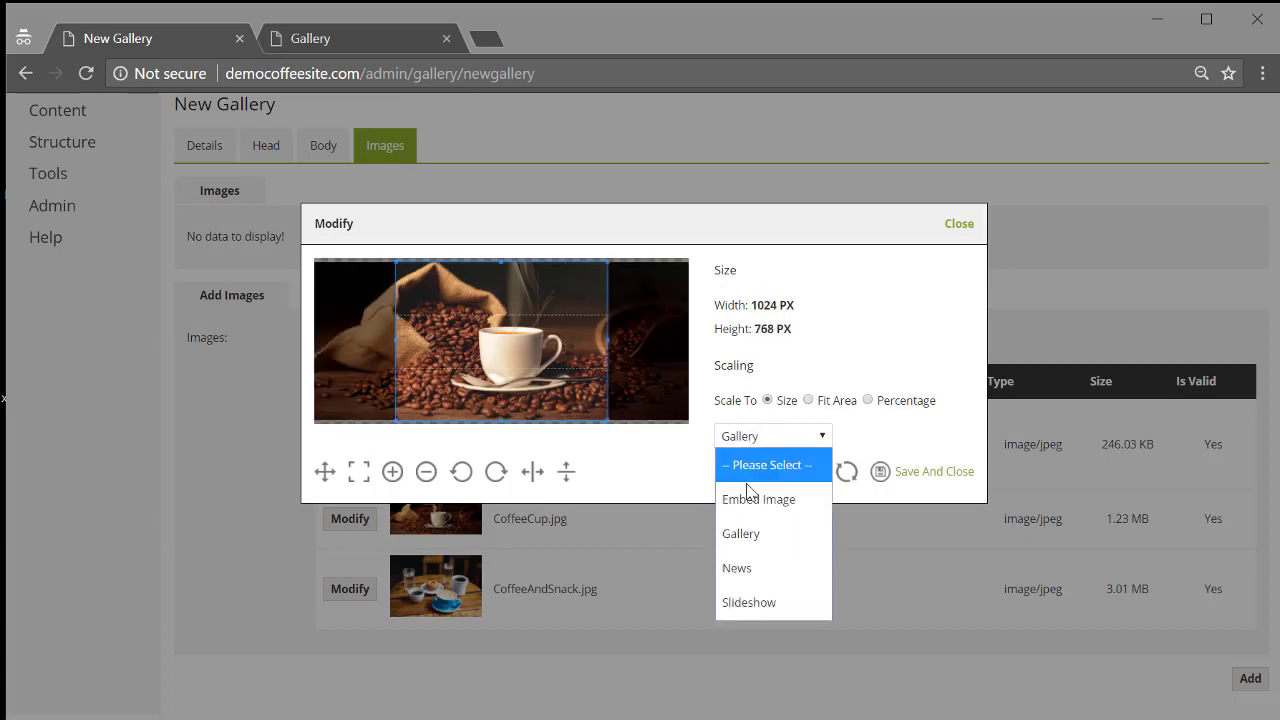
pyautogui.click(740, 538)
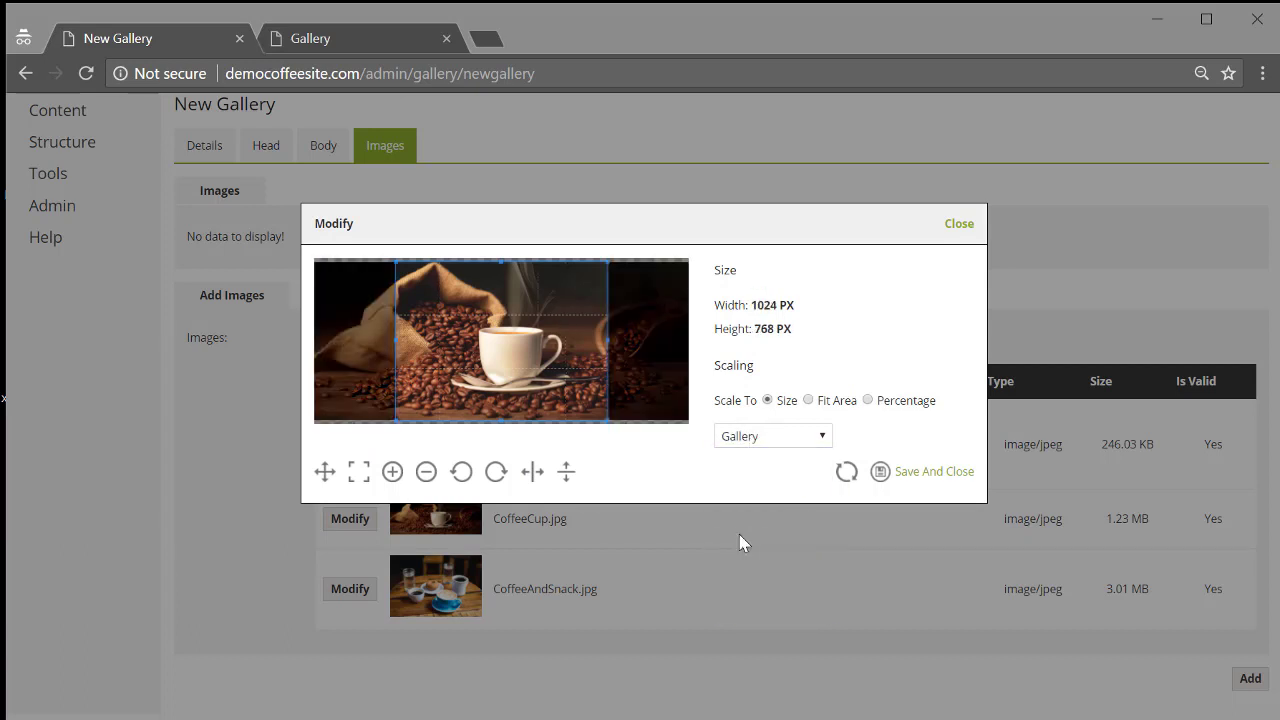
pyautogui.click(536, 480)
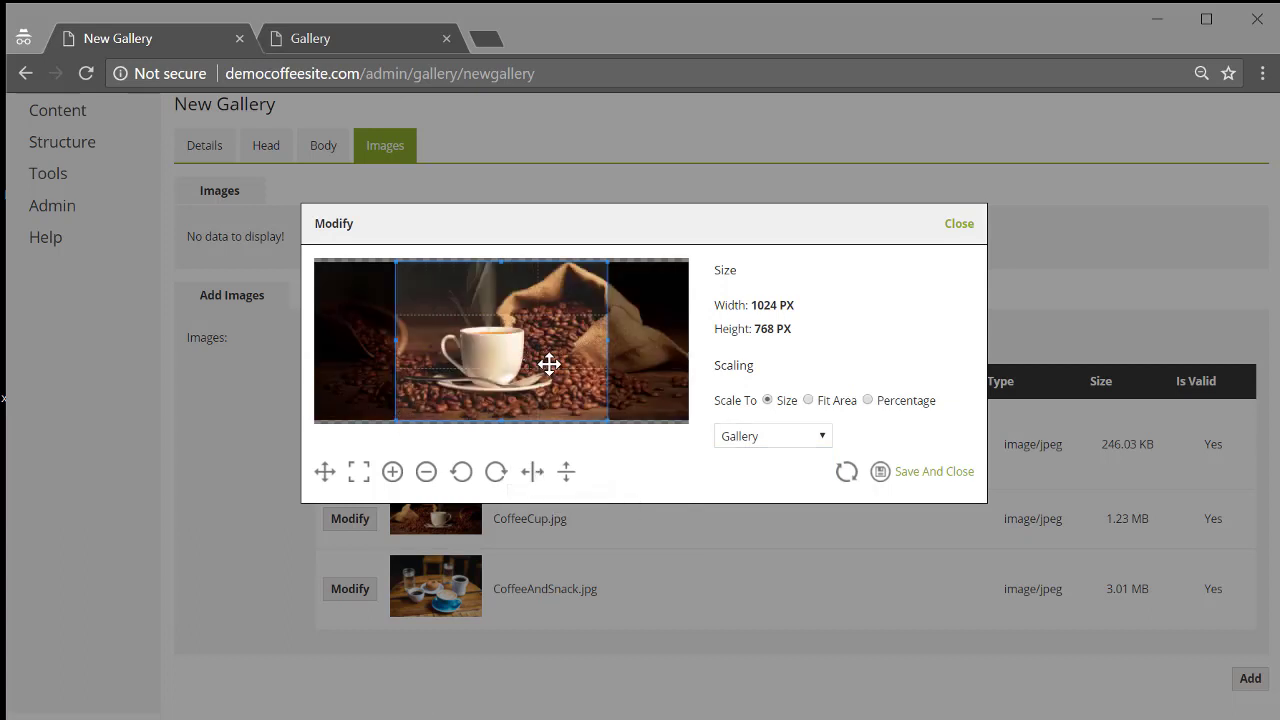
pyautogui.moveTo(530, 365); pyautogui.dragTo(564, 367)
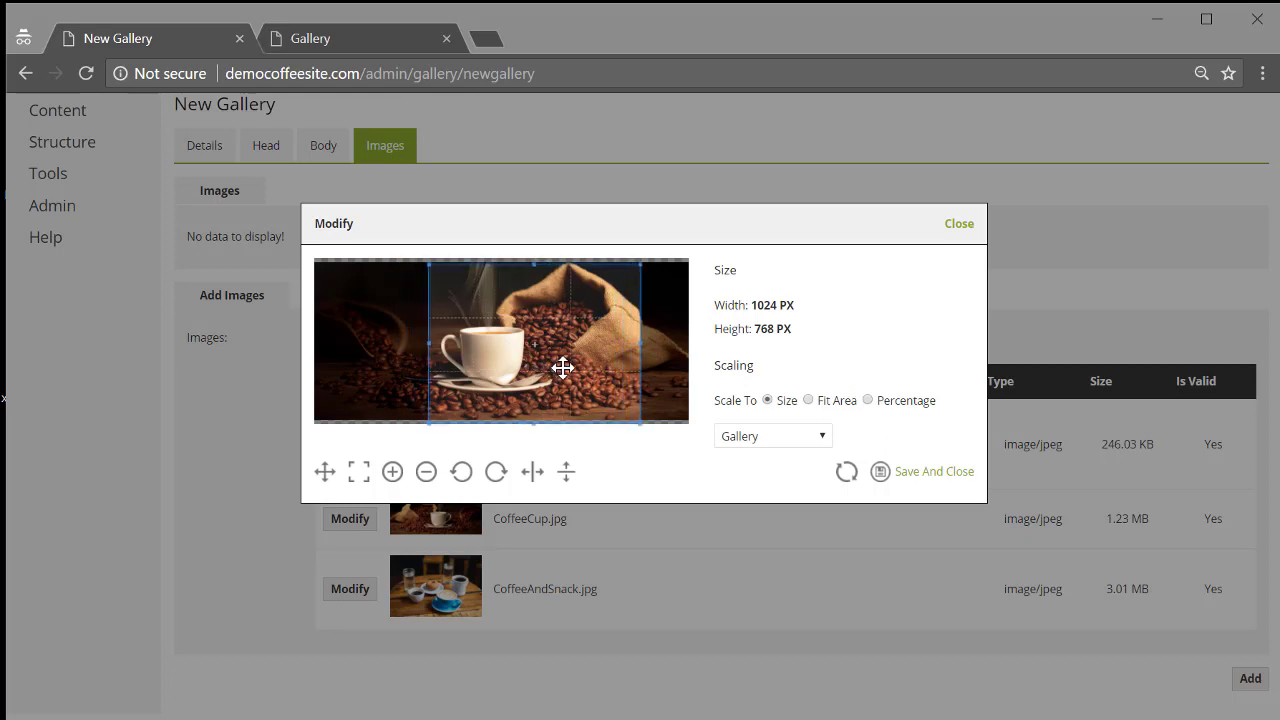
pyautogui.click(927, 477)
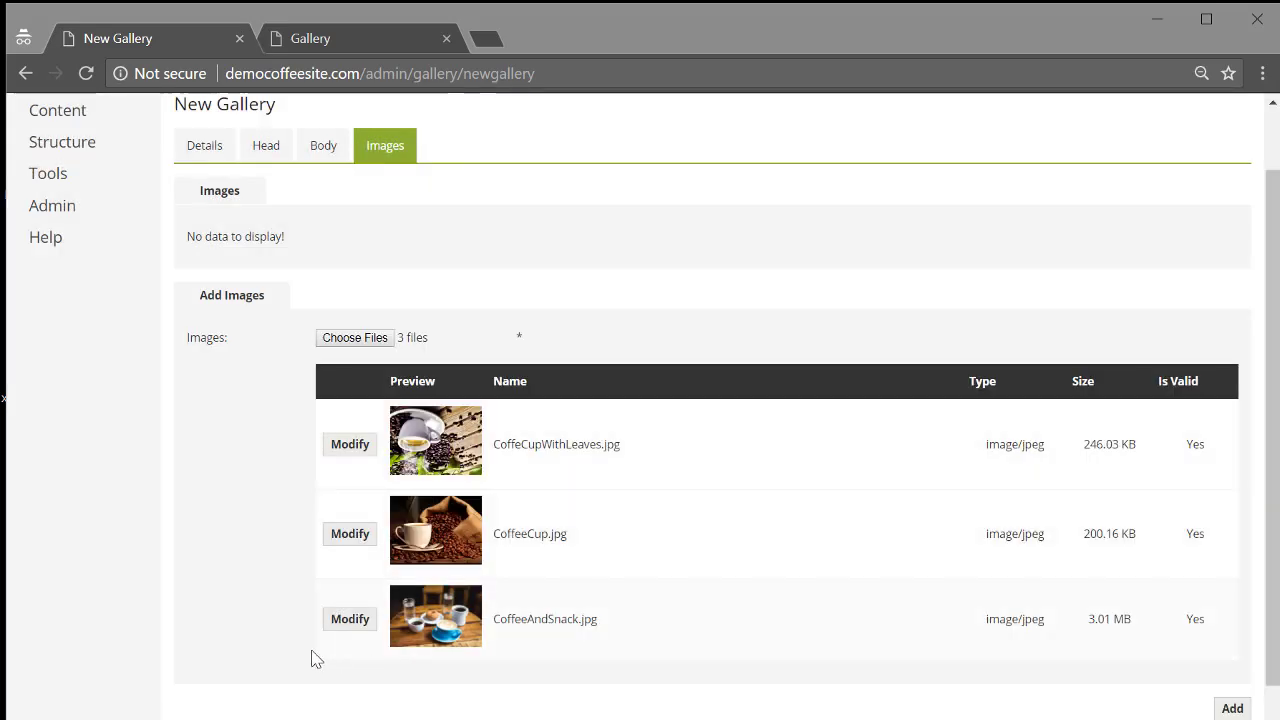
# Crop CoffeeAndSnack.jpg at Gallery scaling to just the blue cup and save it.
pyautogui.click(357, 630)
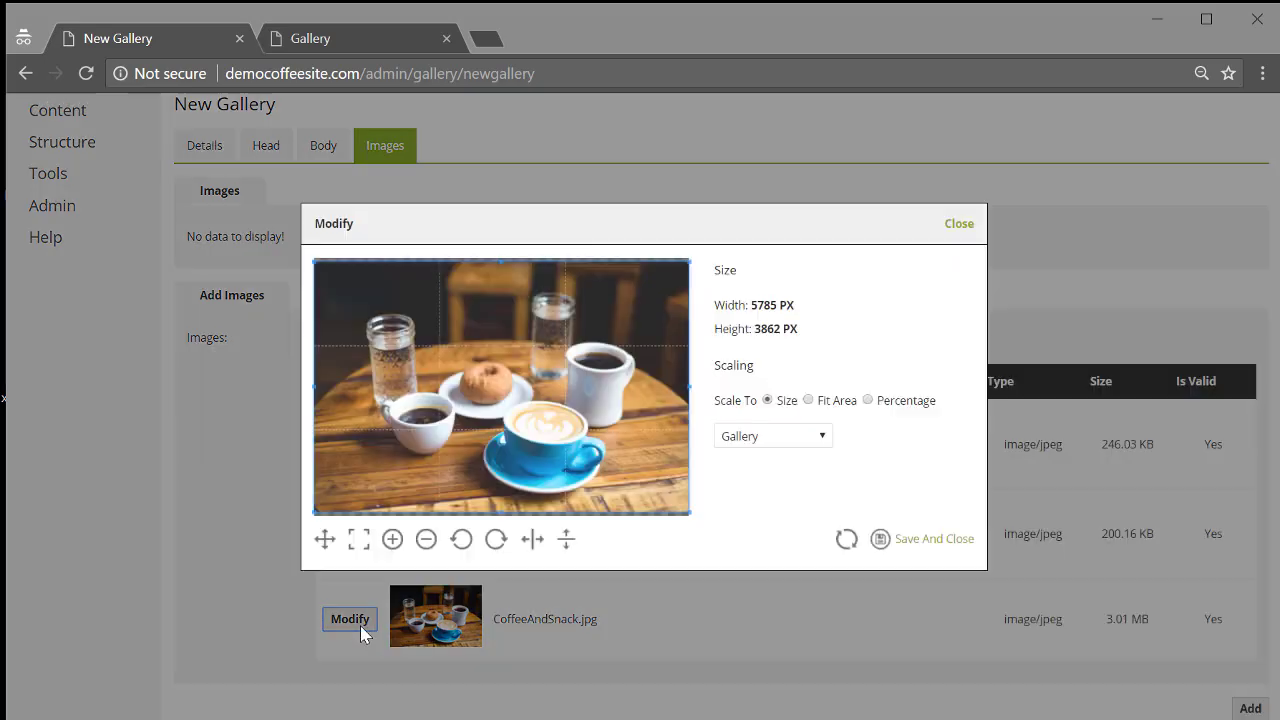
pyautogui.click(790, 445)
pyautogui.click(778, 465)
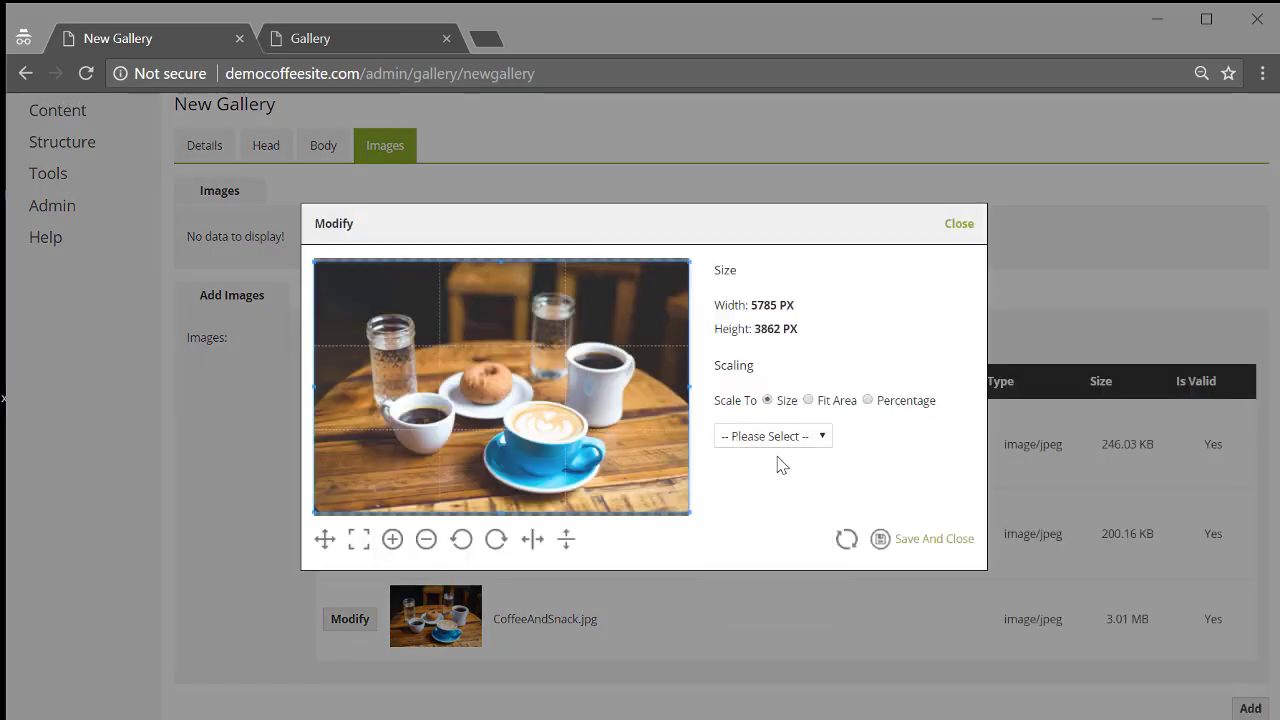
pyautogui.click(780, 438)
pyautogui.click(760, 533)
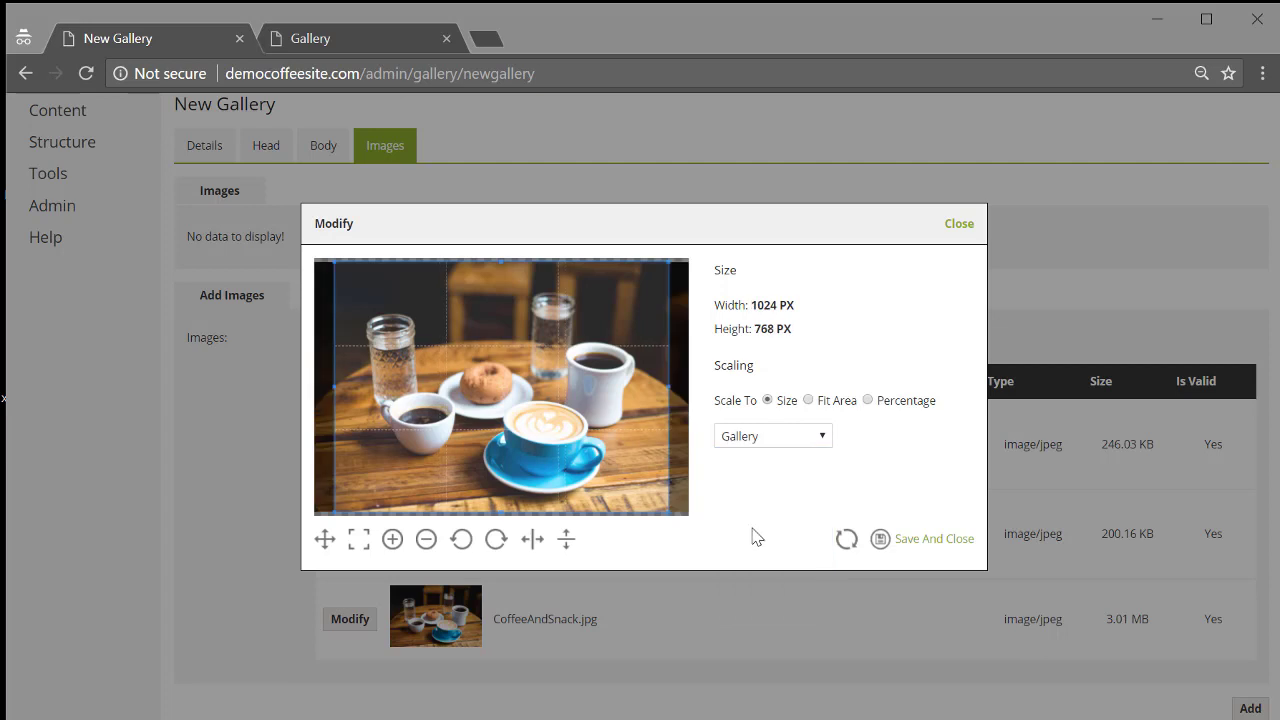
pyautogui.click(393, 540)
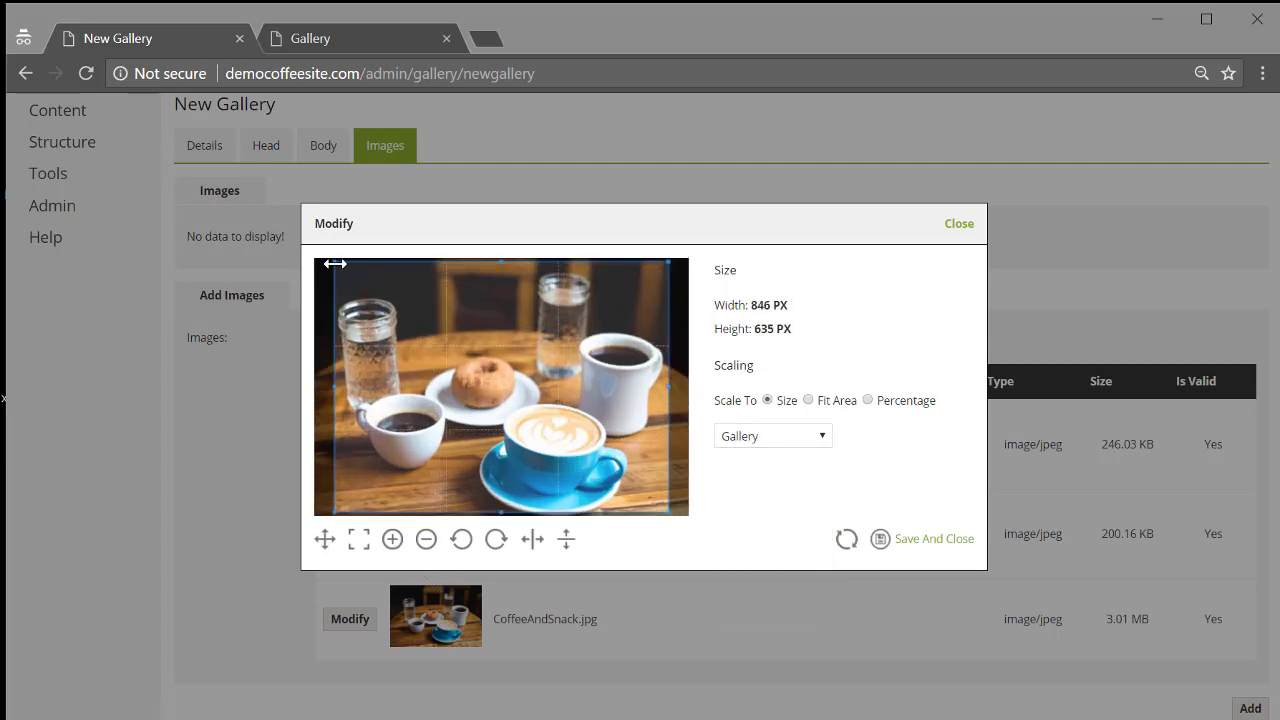
pyautogui.moveTo(334, 262); pyautogui.dragTo(458, 398)
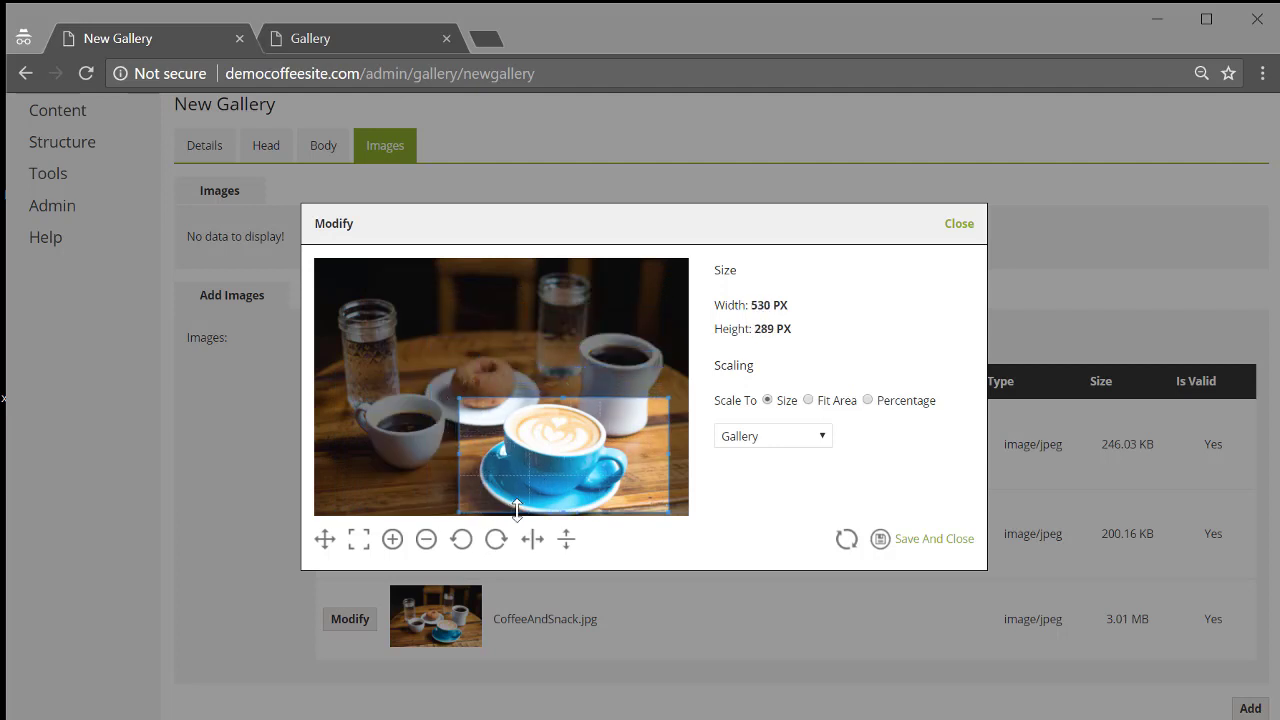
pyautogui.click(932, 540)
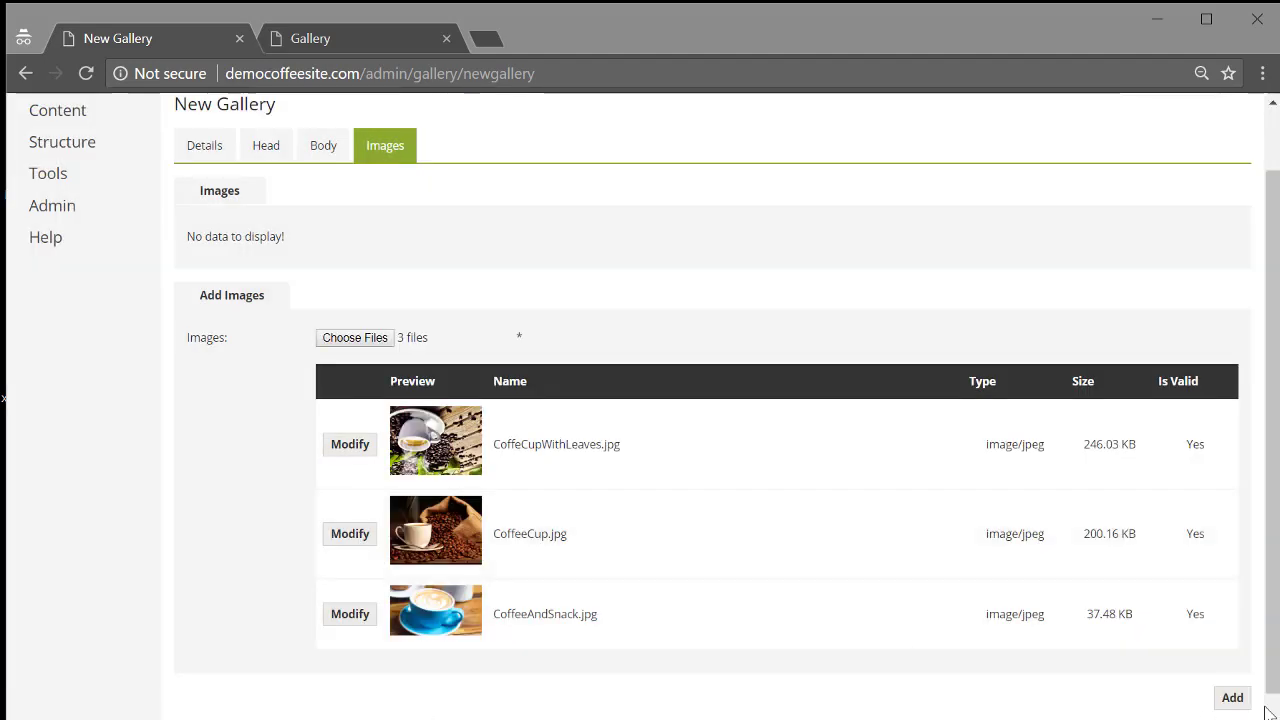
# Add the three images with CoffeeCup first, save the Test Demo gallery, and view the live Gallery page.
pyautogui.click(1232, 697)
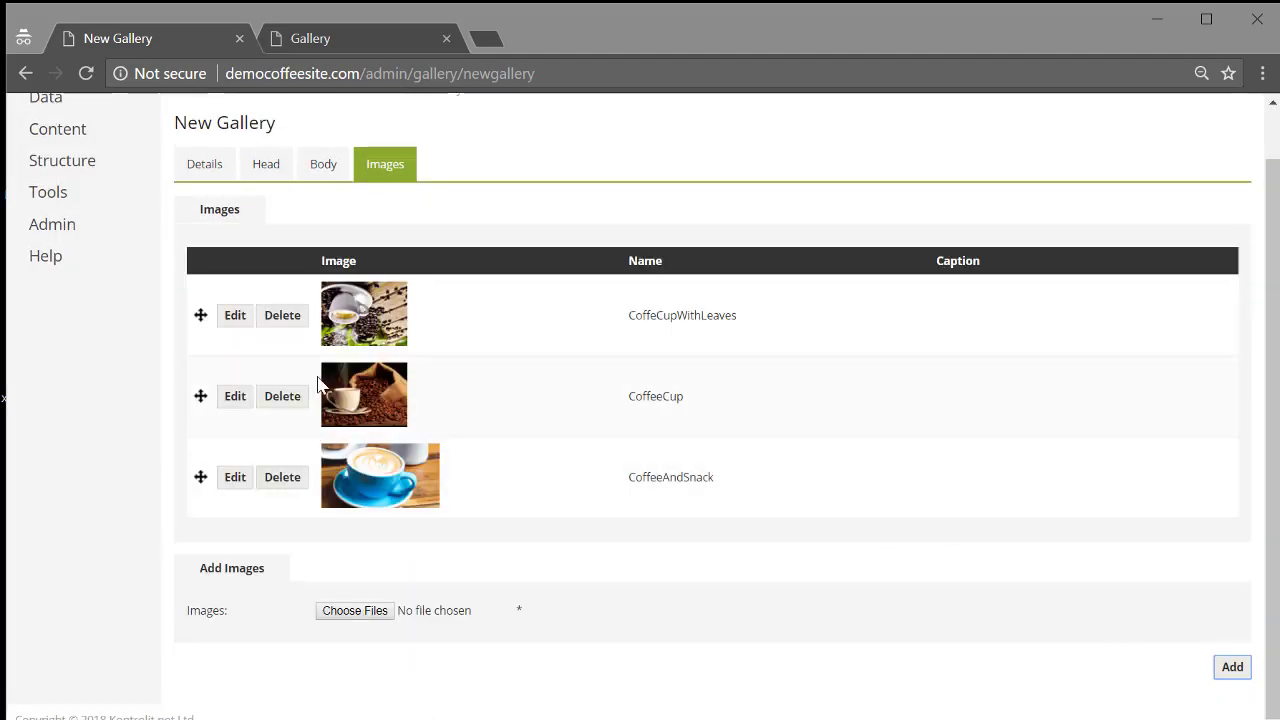
pyautogui.moveTo(200, 396); pyautogui.dragTo(210, 348)
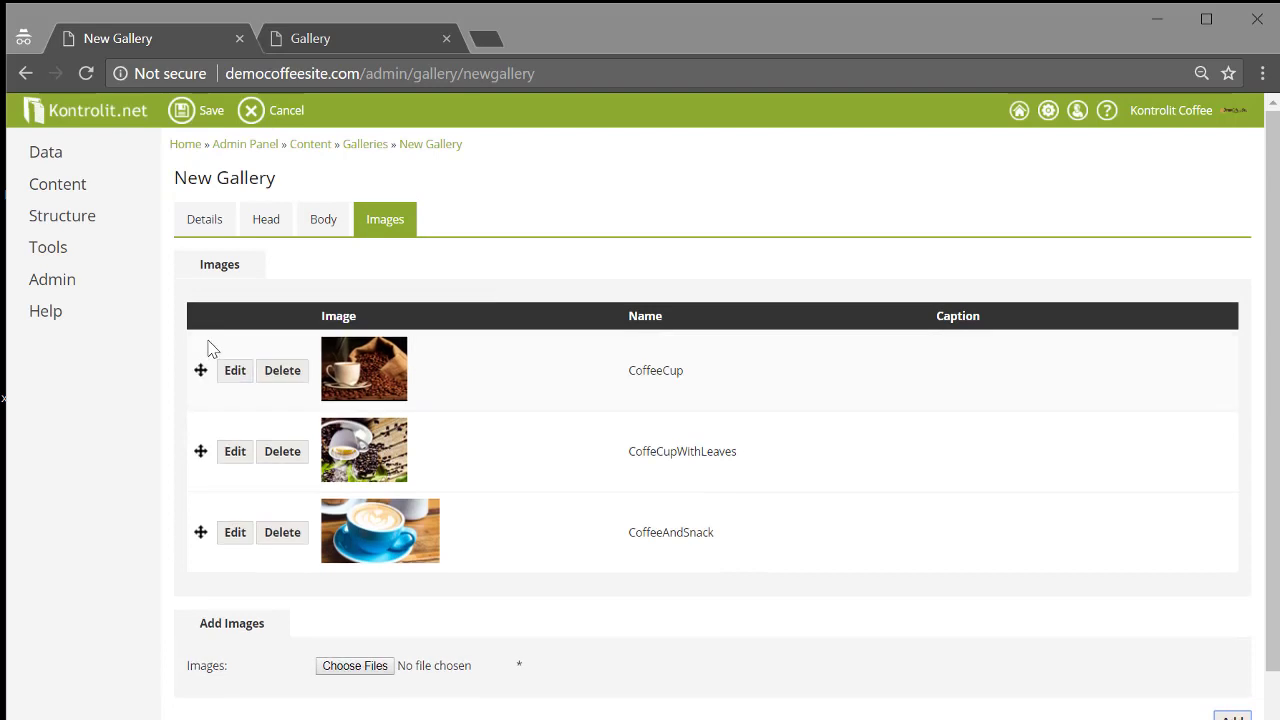
pyautogui.click(183, 111)
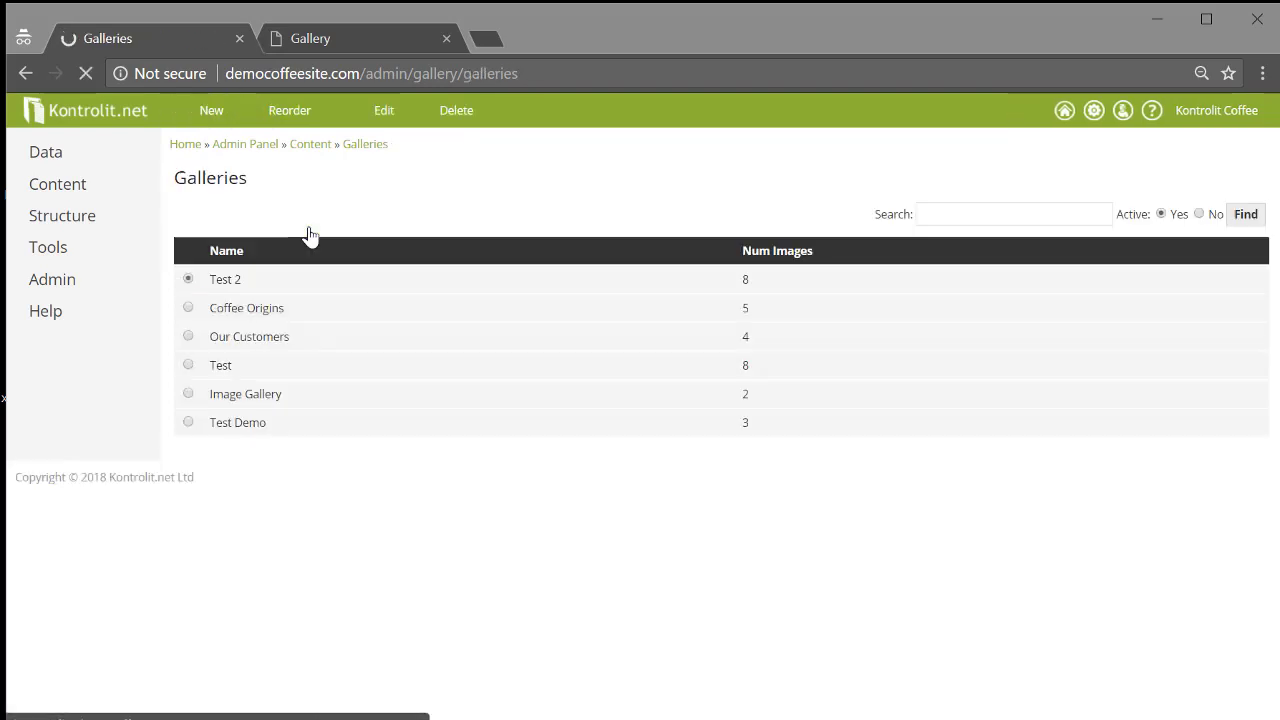
pyautogui.click(340, 36)
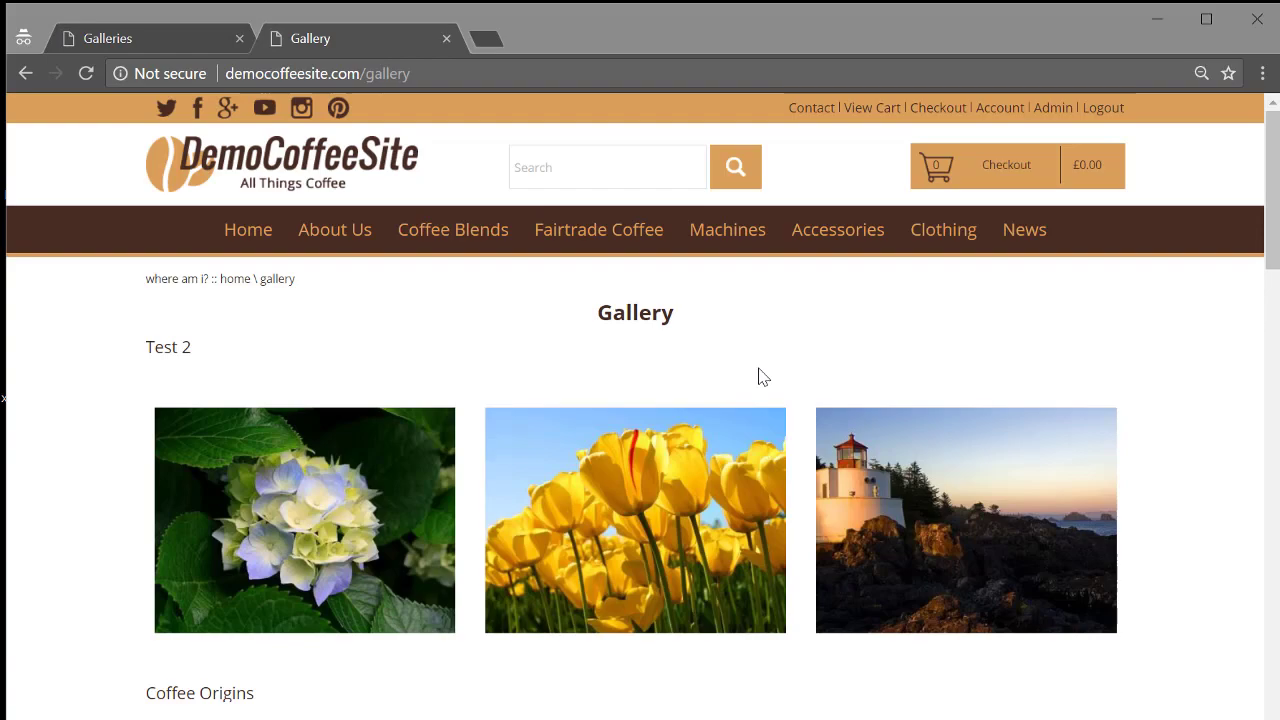
# View all three Test Demo images in the enlarged view, then return to the site's homepage.
pyautogui.scroll(-10, 1063, 443)
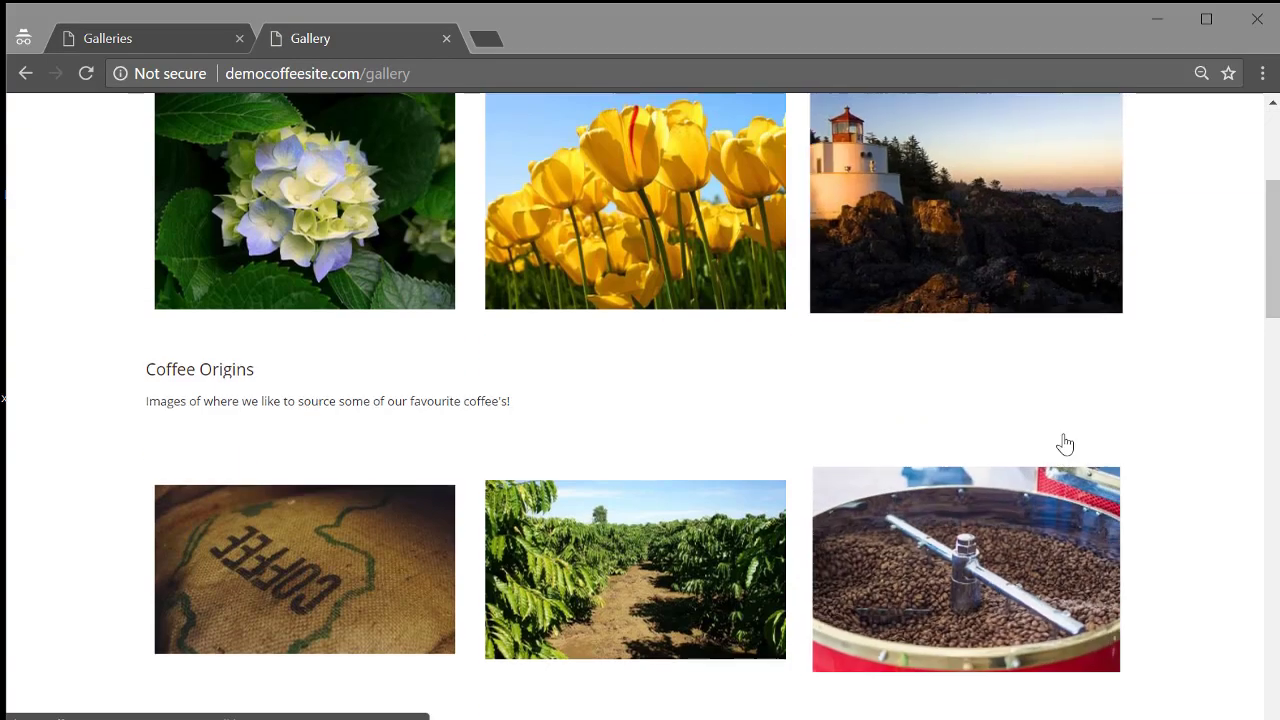
pyautogui.scroll(-8, 1055, 408)
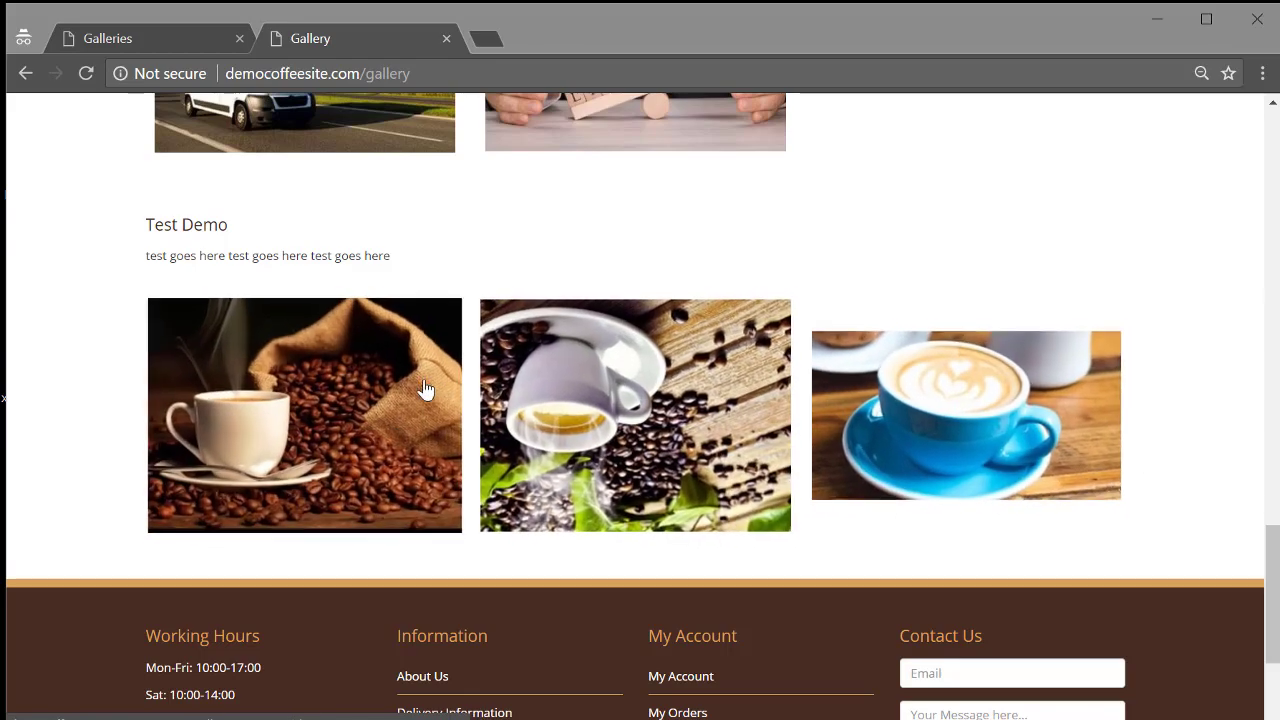
pyautogui.click(357, 383)
pyautogui.click(896, 424)
pyautogui.click(899, 422)
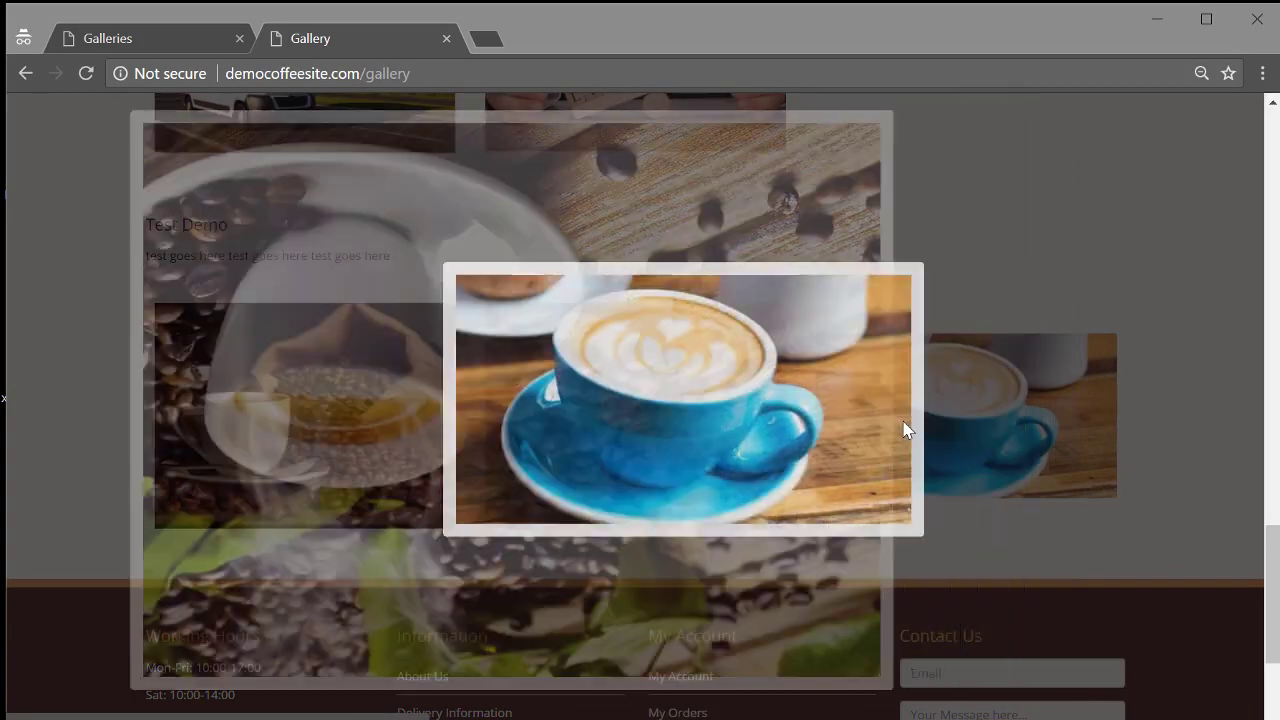
pyautogui.click(902, 420)
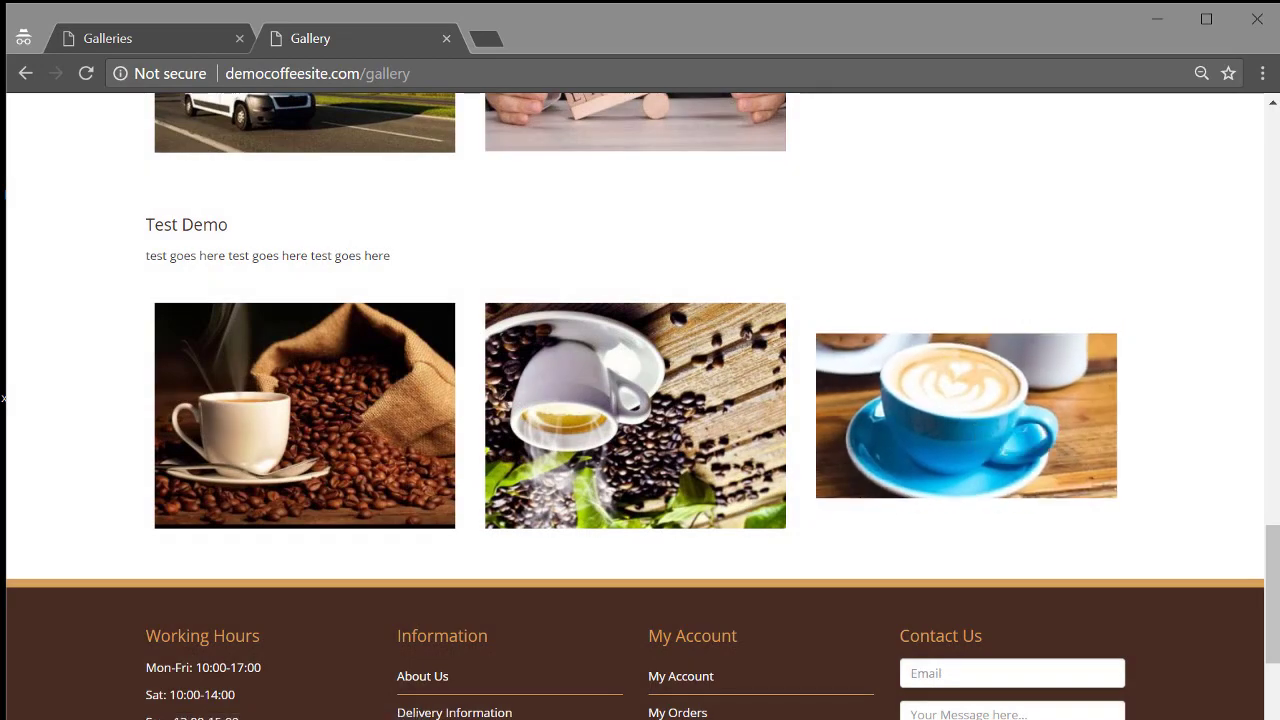
pyautogui.moveTo(1274, 608); pyautogui.dragTo(1240, 160)
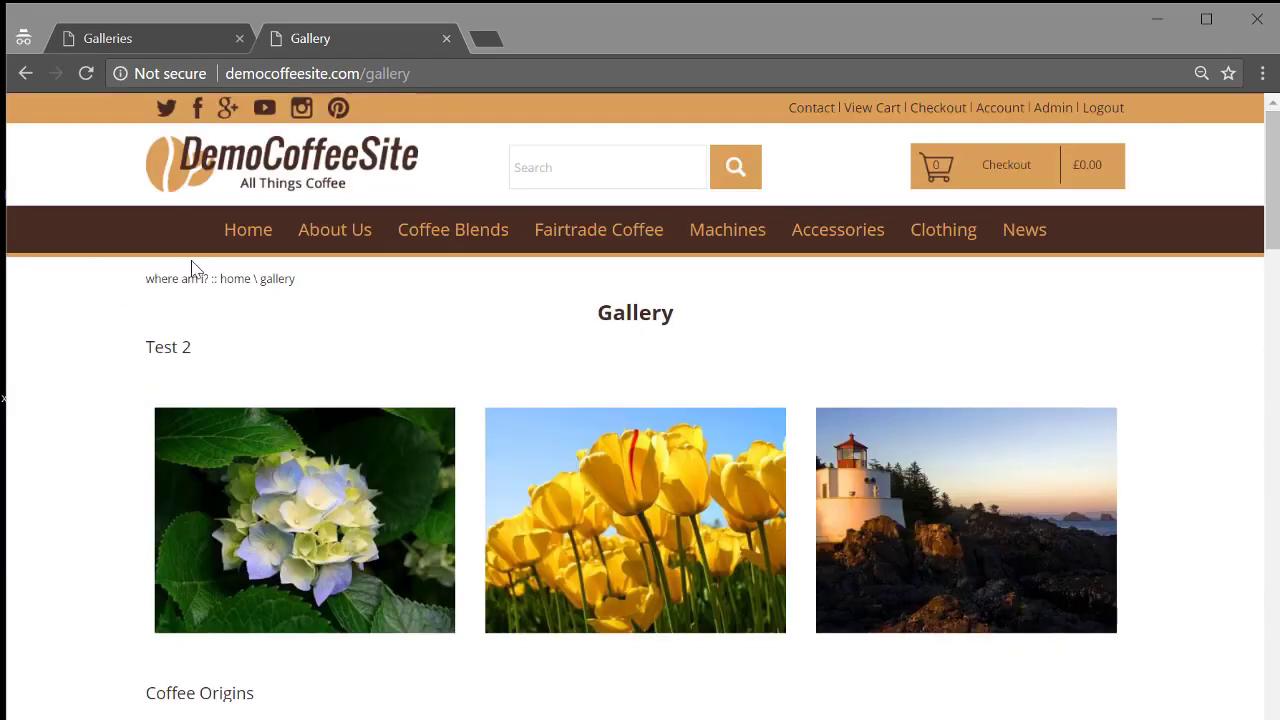
pyautogui.click(248, 238)
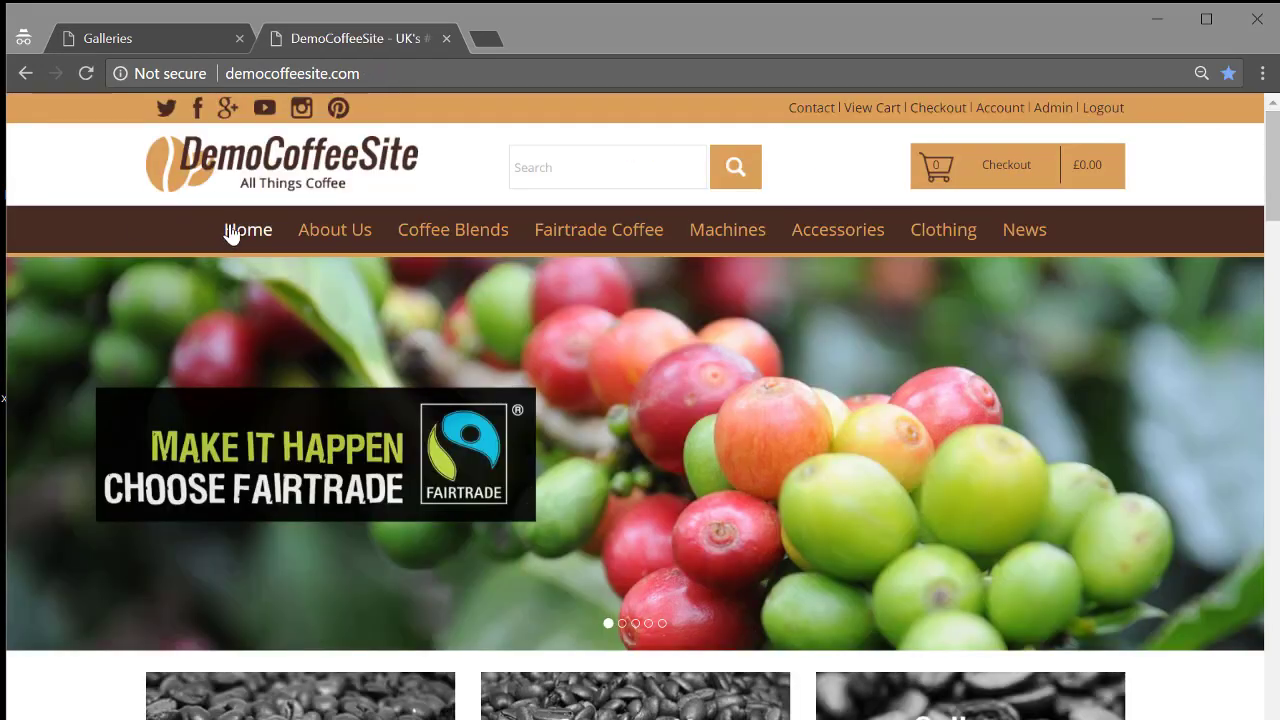